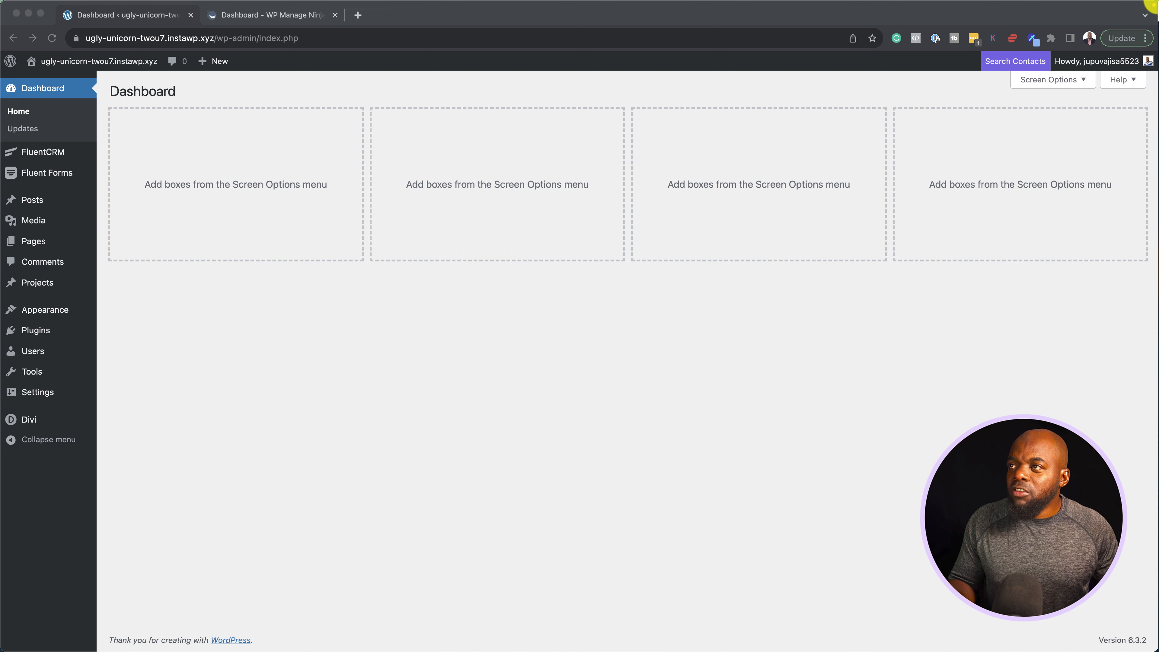
Download fluent-booking-pro-1.0.1.zip from WP Manage Ninja, copy the FluentBooking license key, and return to WordPress
click(277, 16)
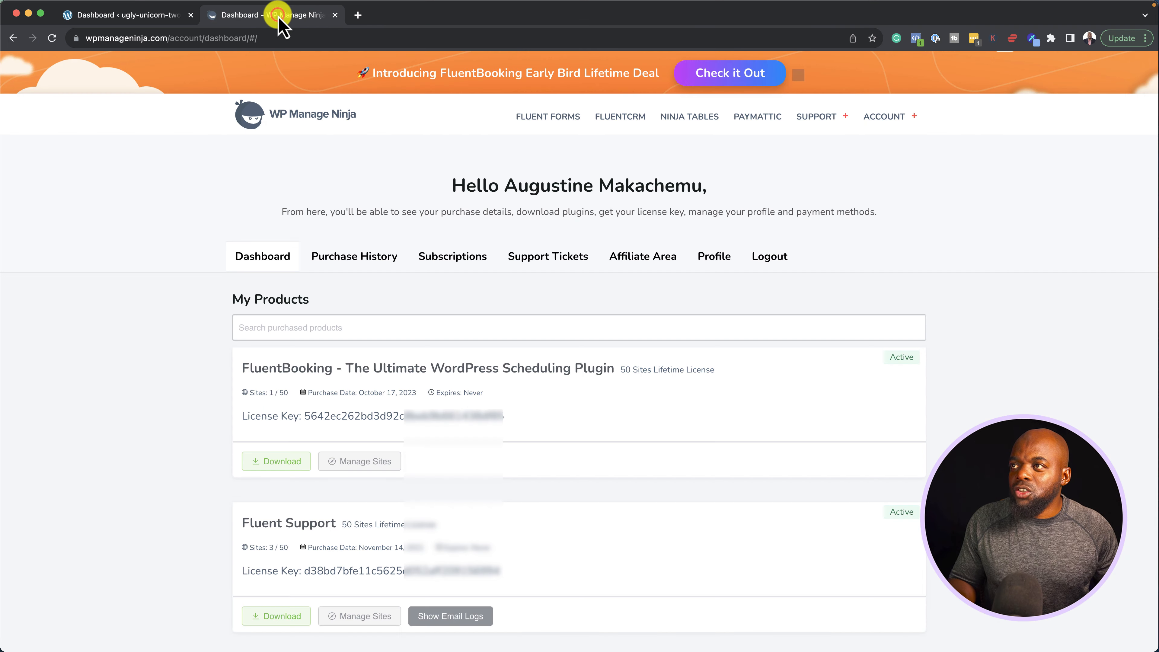
click(347, 461)
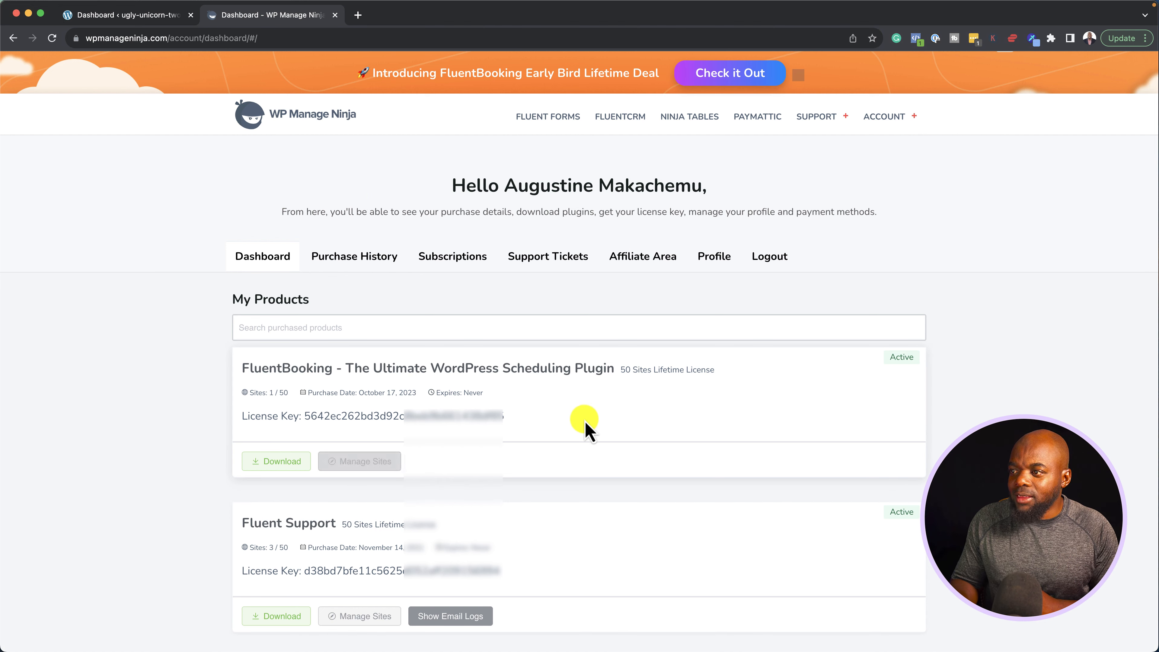
click(556, 417)
click(284, 463)
drag(517, 421, 307, 418)
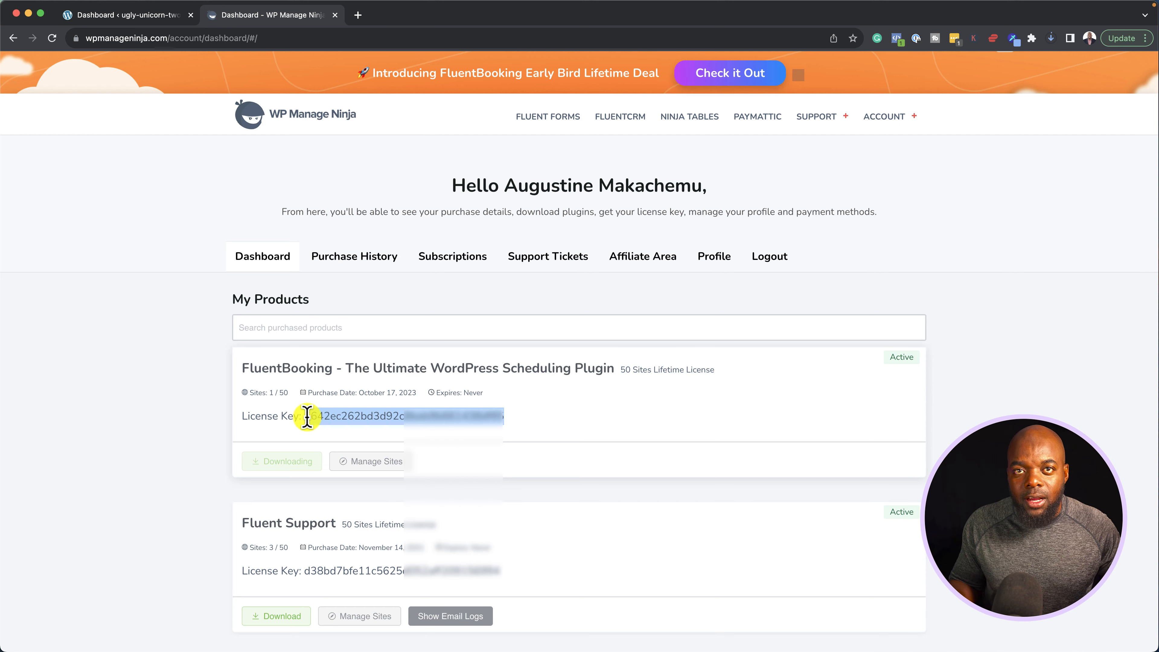
key(super+w)
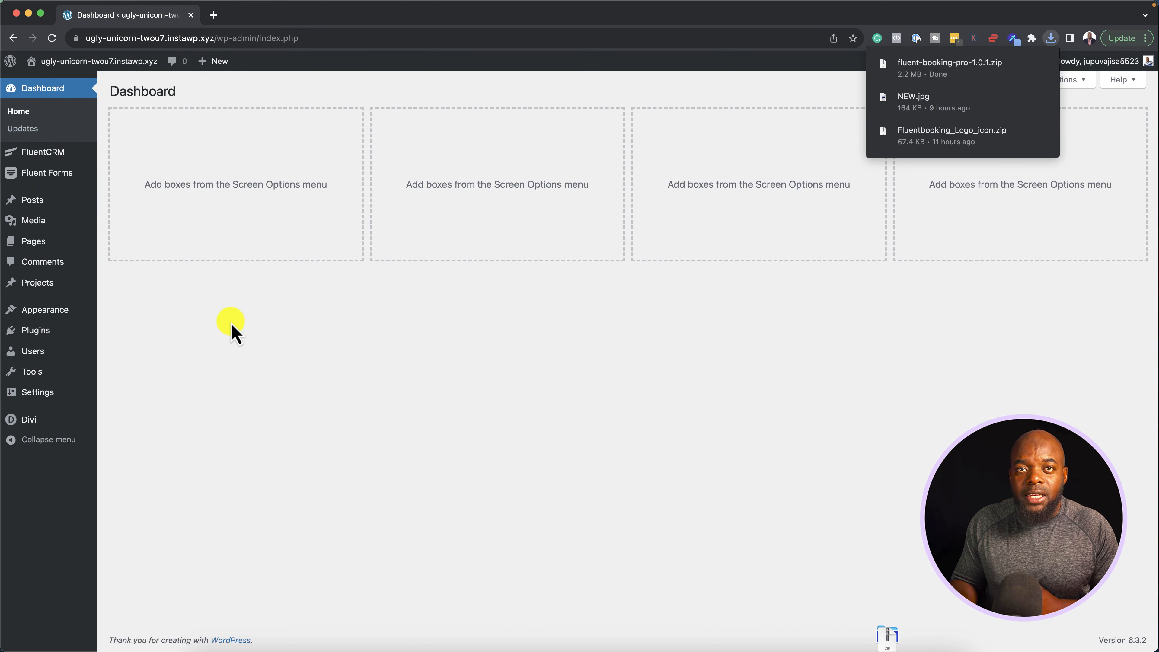
Install fluent-booking-pro-1.0.1.zip through Plugins > Add New > Upload Plugin
click(290, 428)
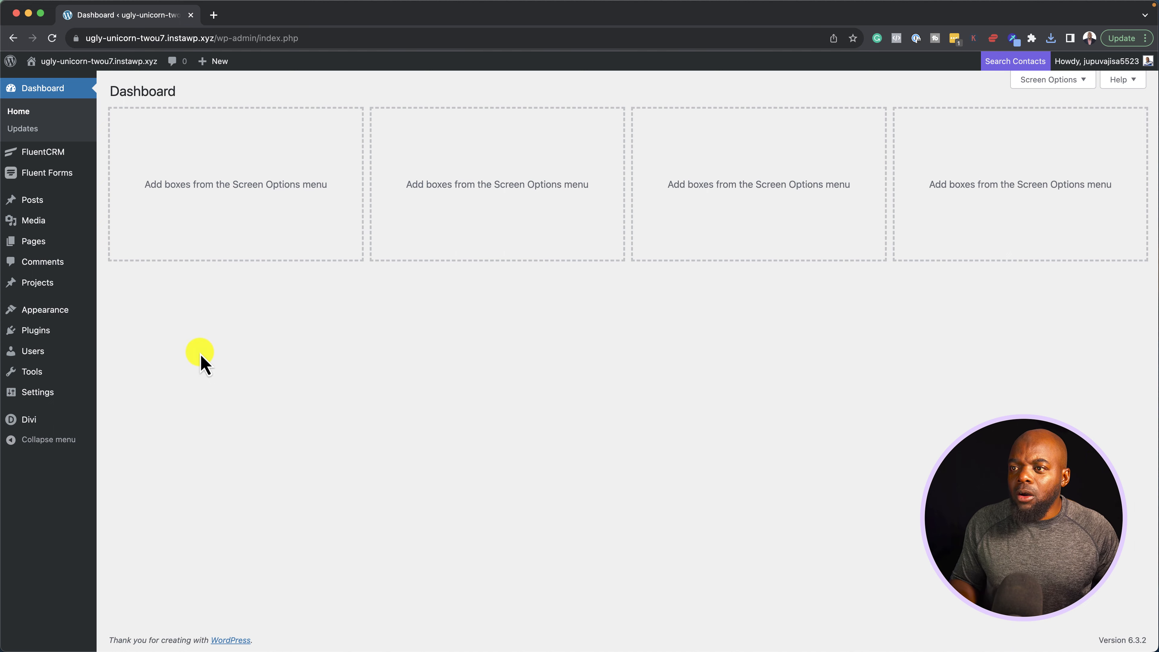
mouse_move(41, 330)
click(127, 349)
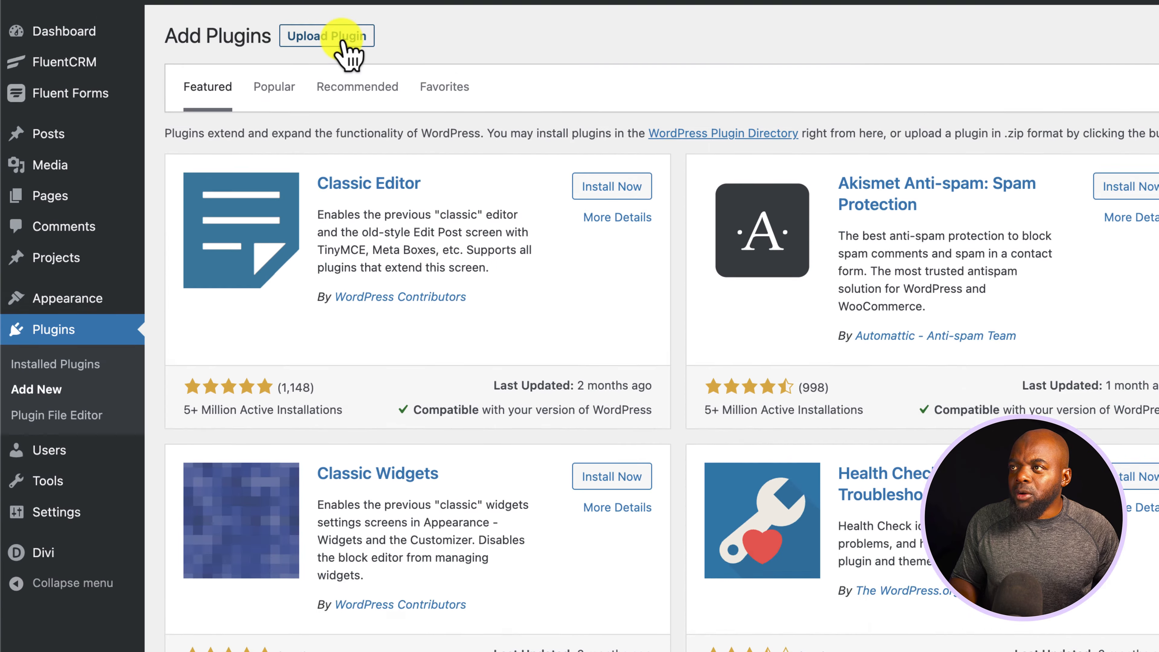
click(341, 137)
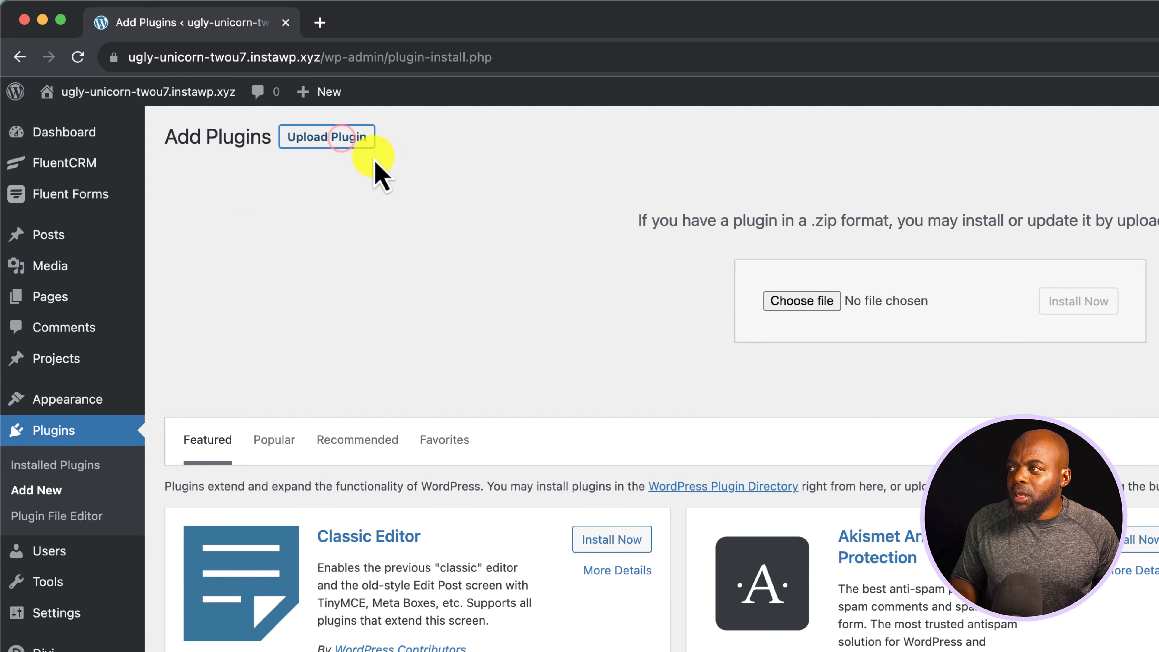
click(798, 301)
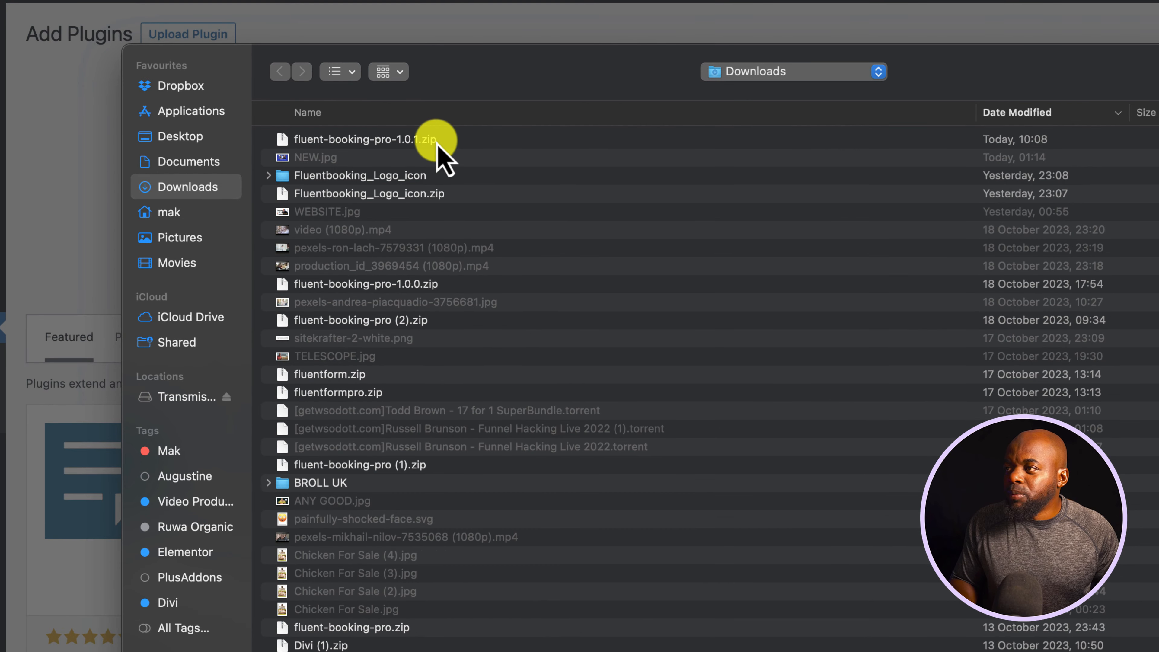
double_click(437, 140)
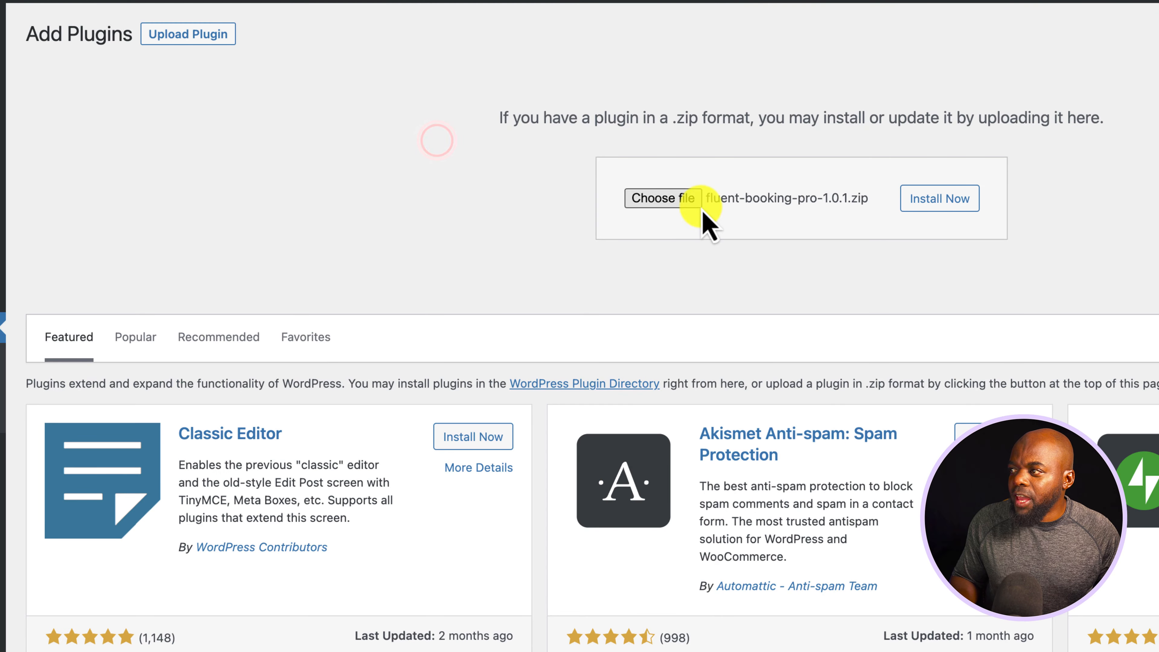
click(931, 197)
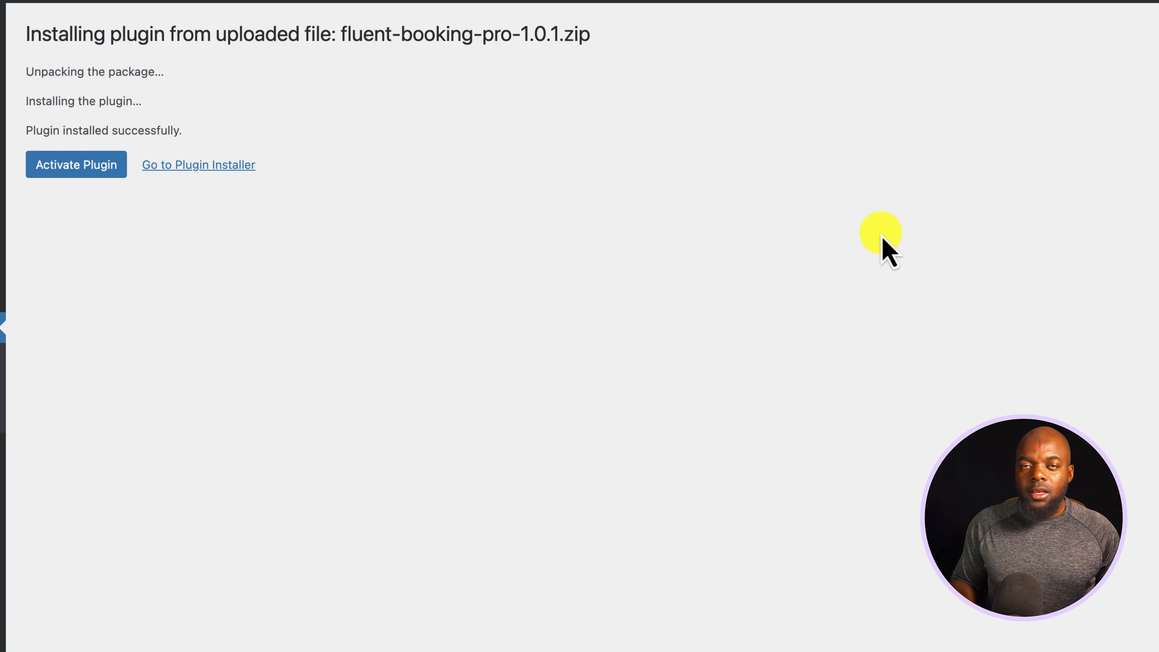
Activate Fluent Booking Pro and verify the pasted license key under Settings > License
click(231, 268)
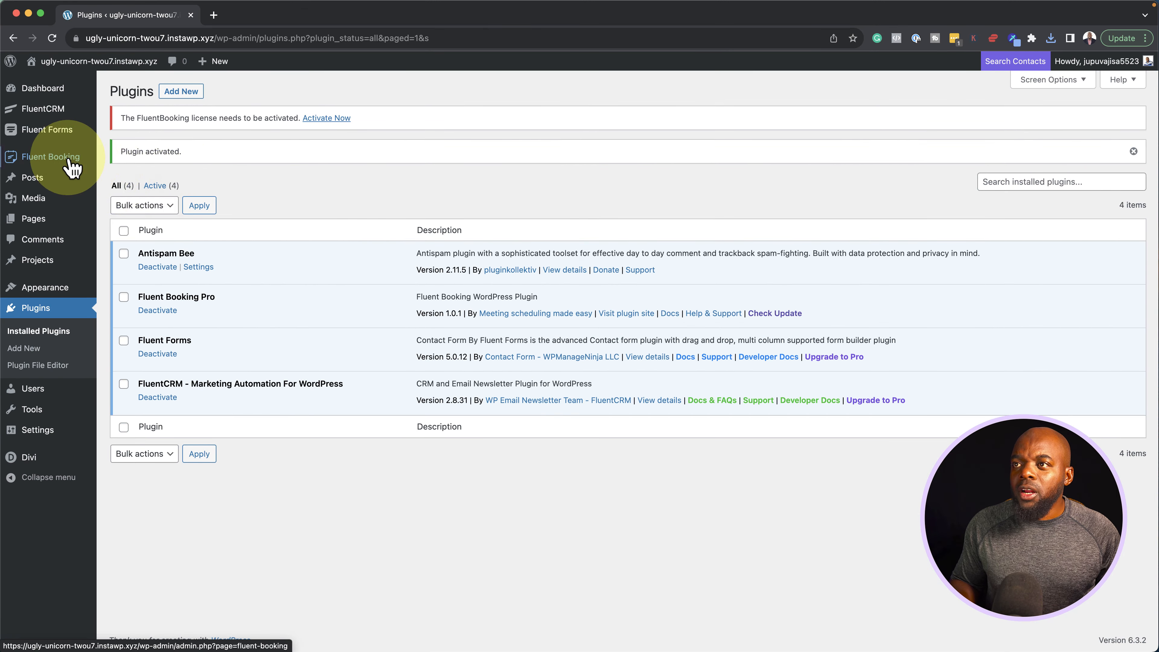
mouse_move(40, 163)
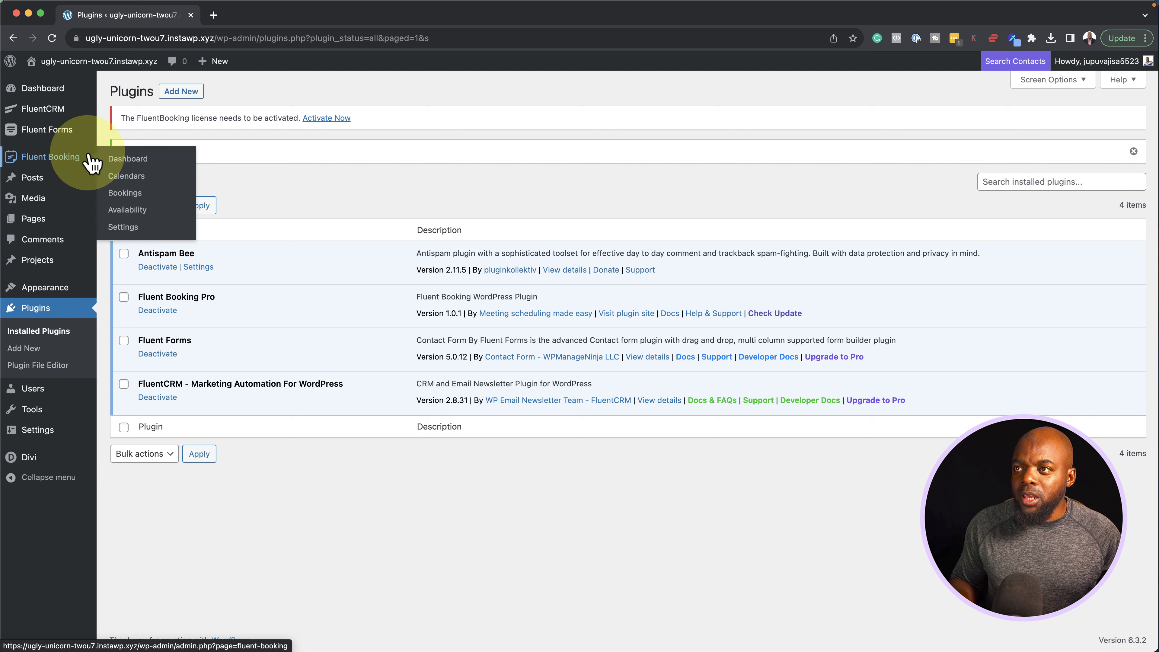
click(133, 233)
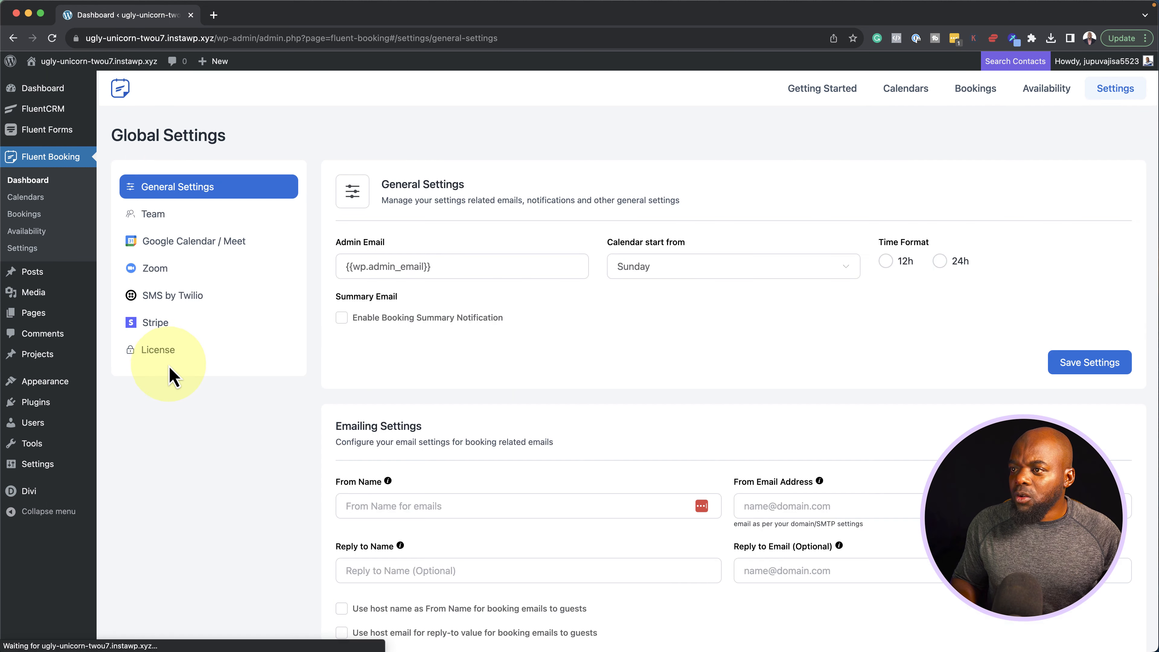
click(163, 350)
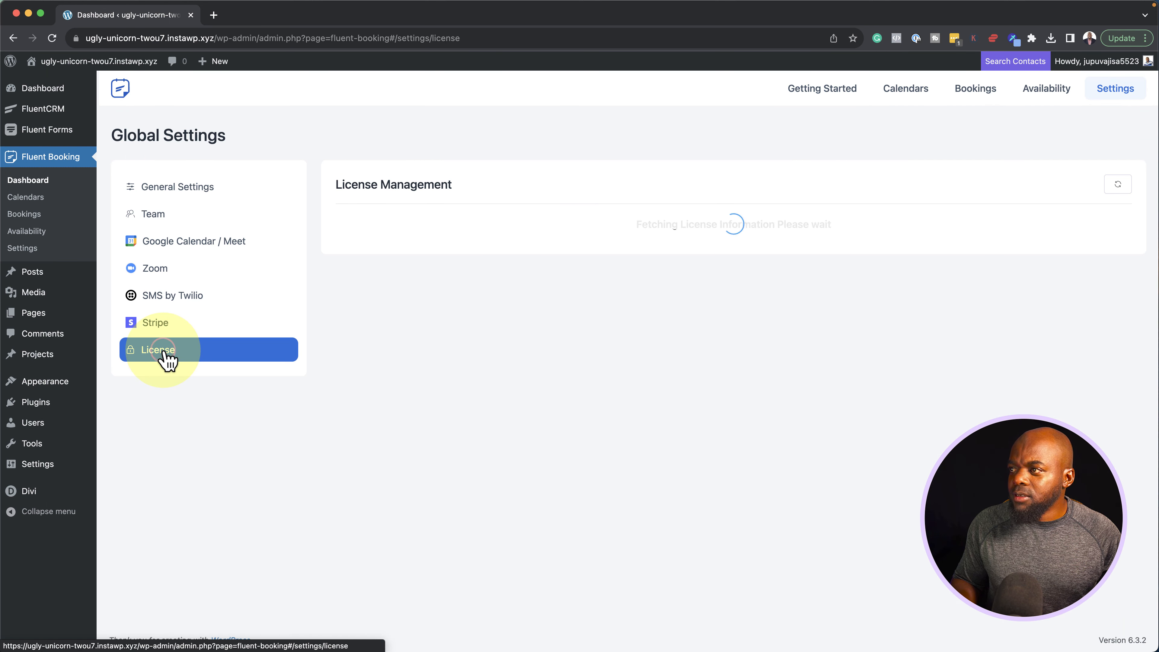
click(347, 249)
key(super+v)
click(1084, 249)
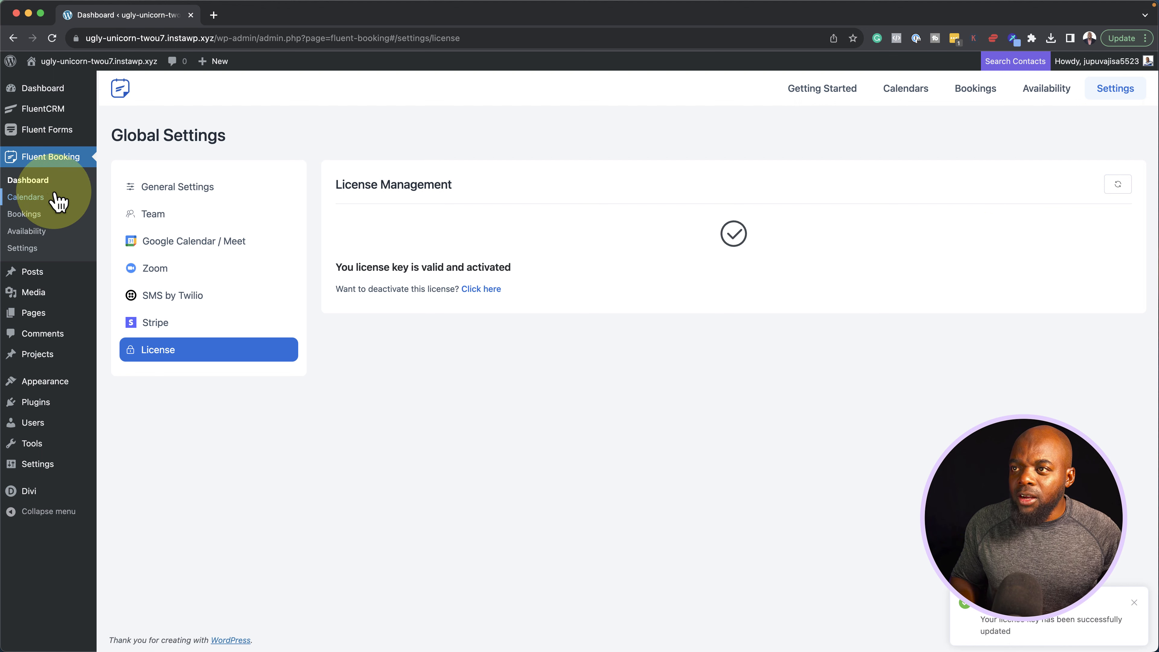
Start a One to One event named 'Divi One To One' lasting 60 Minutes
click(50, 180)
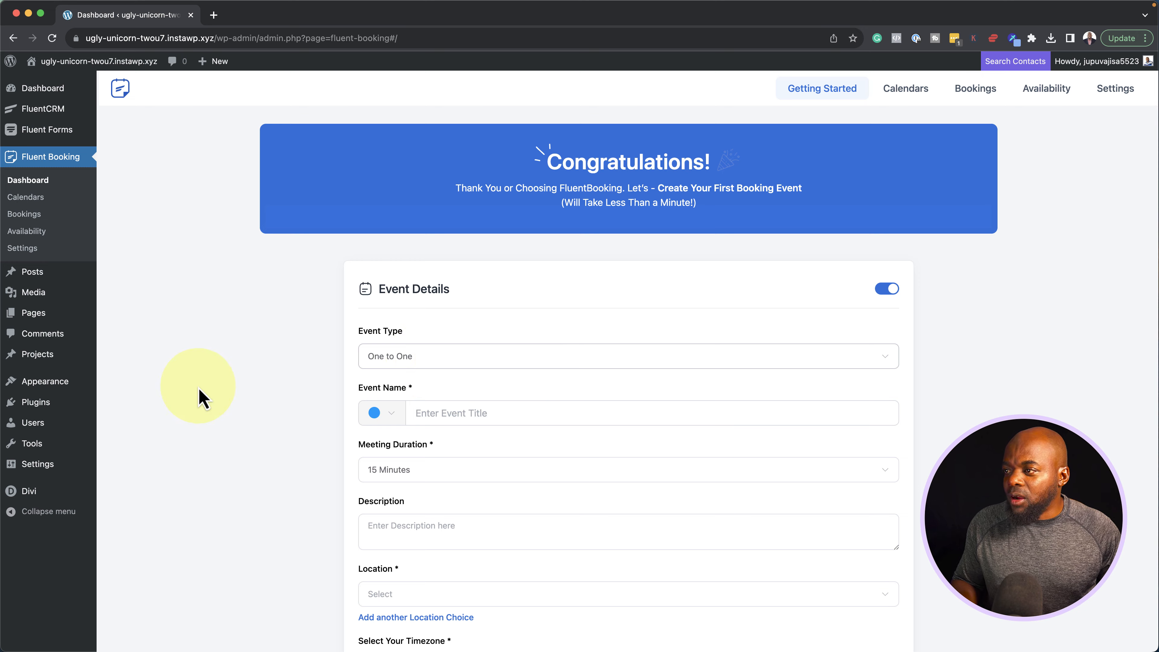
scroll(250, 380, down, 2)
click(397, 325)
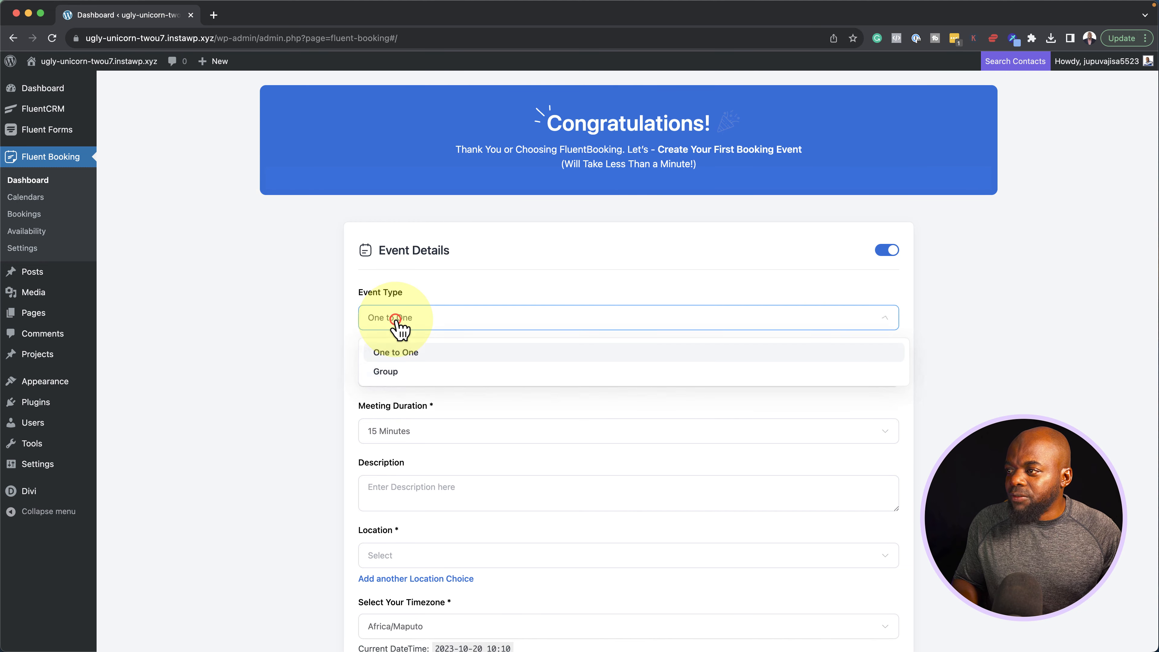
click(428, 362)
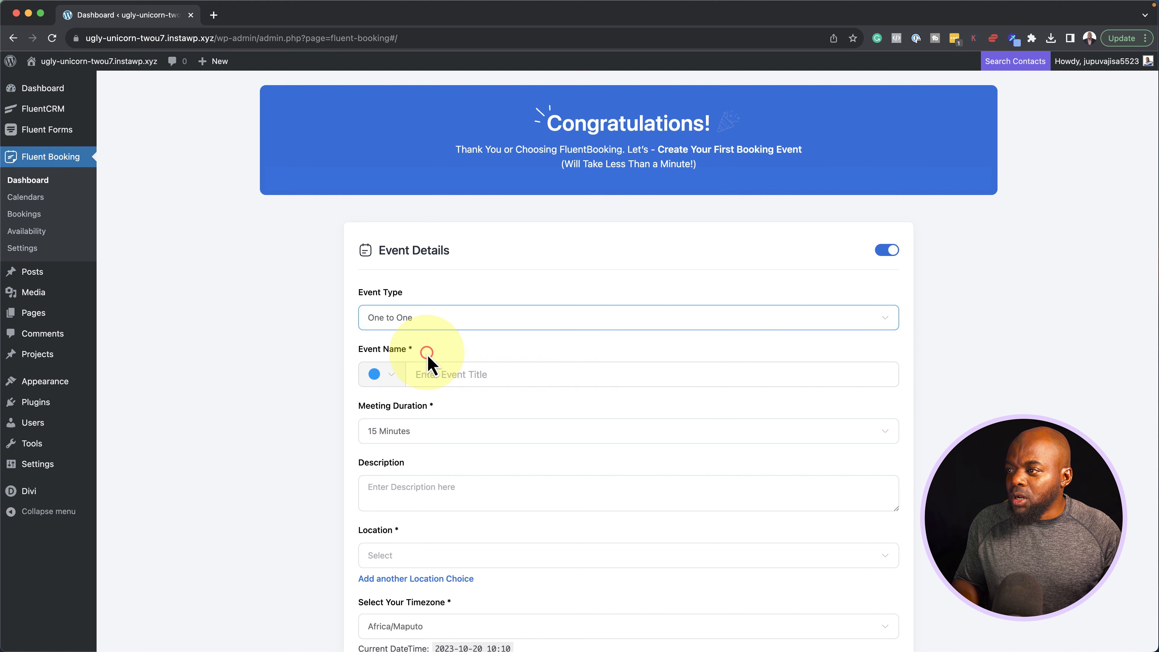
click(544, 376)
text(Mak)
text(Divi One To One)
click(433, 439)
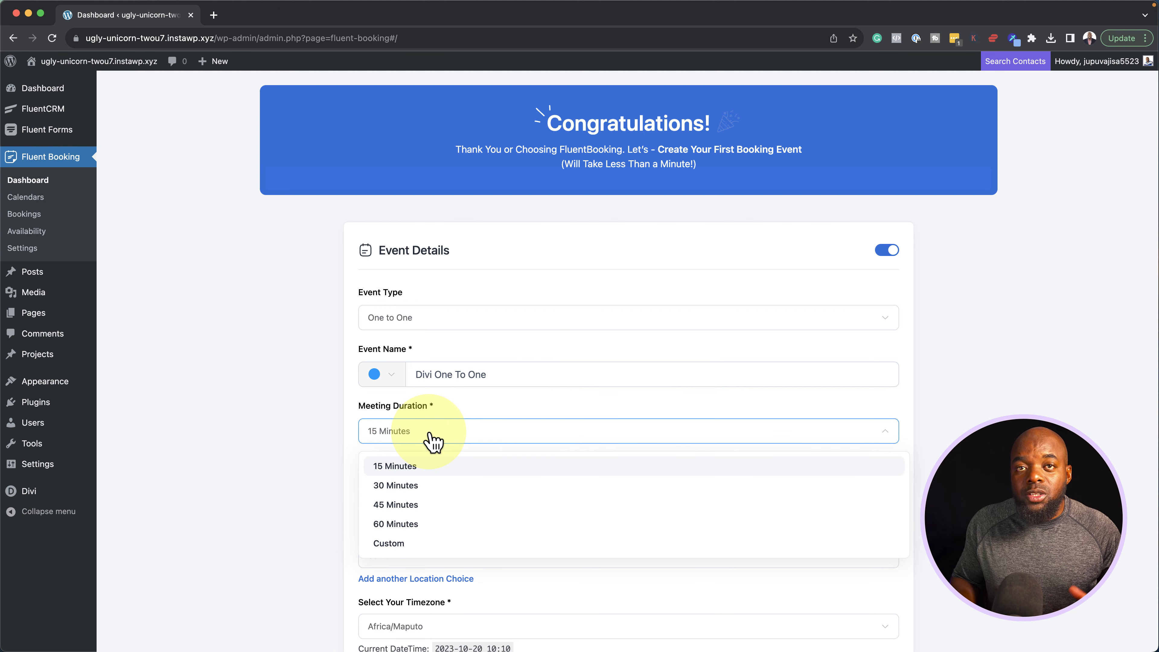
click(436, 530)
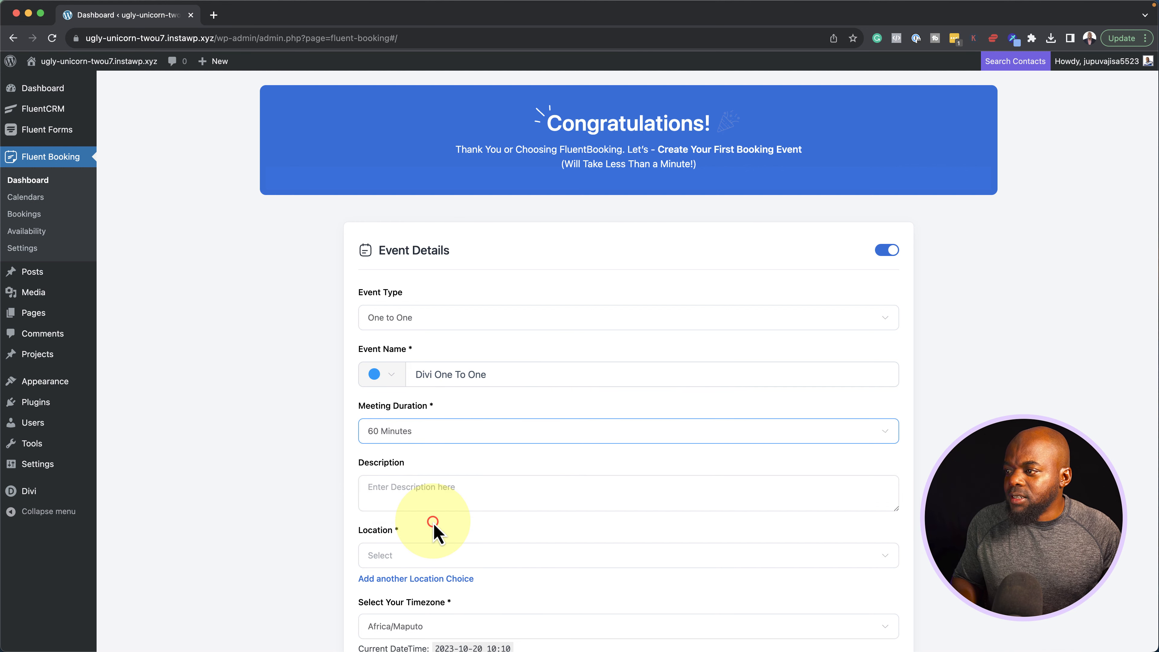
scroll(293, 452, down, 2)
click(385, 402)
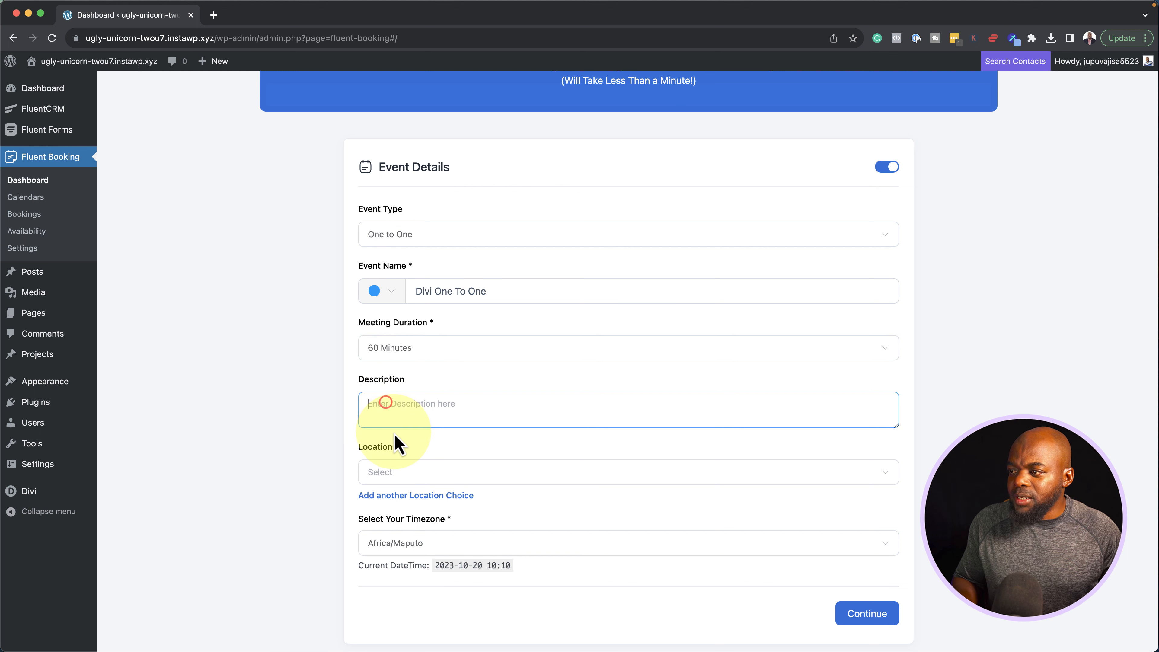
text(Lorem ipsum dolor sit amet, consectetuer adipiscing elit. Donec odio. Quisque volutpat mattis eros. Nullam malesuada erat ut turpis. Suspendisse urna nibh viverra non semper suscipit posuere a pede.)
scroll(336, 466, down, 1)
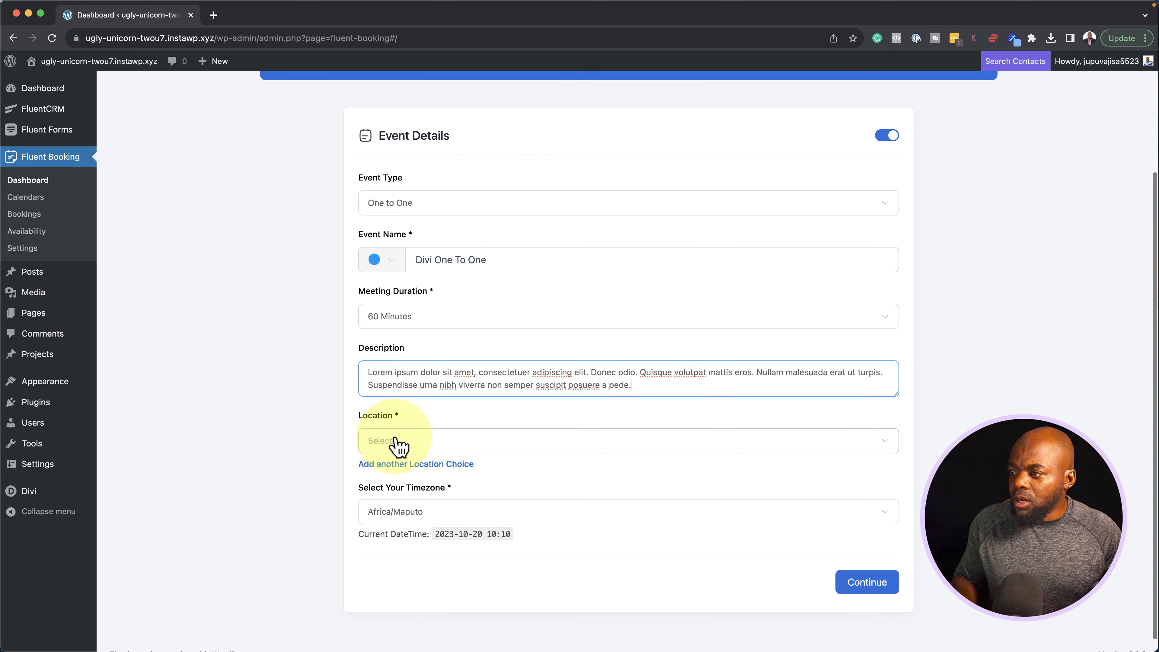
click(394, 431)
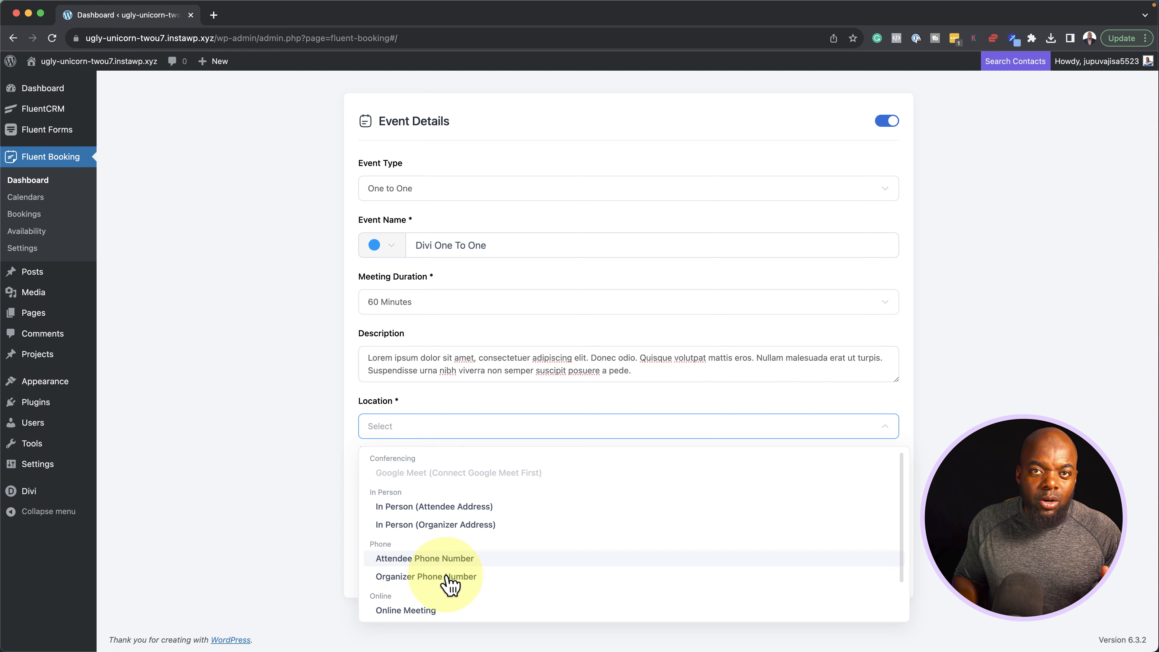
click(415, 612)
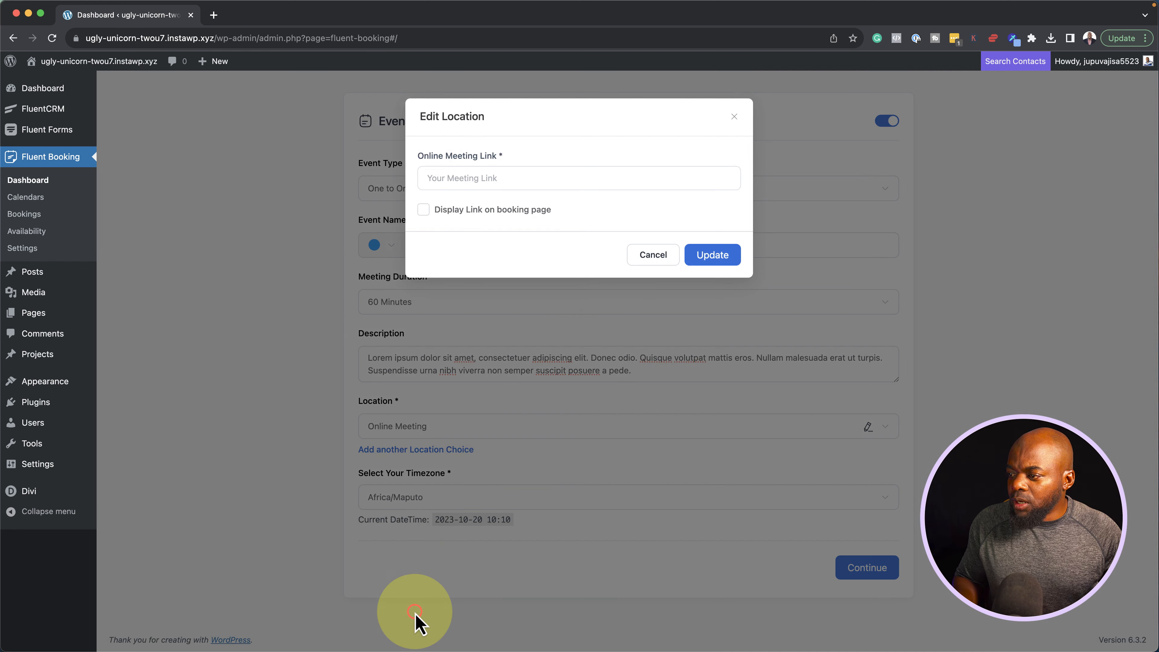
click(478, 182)
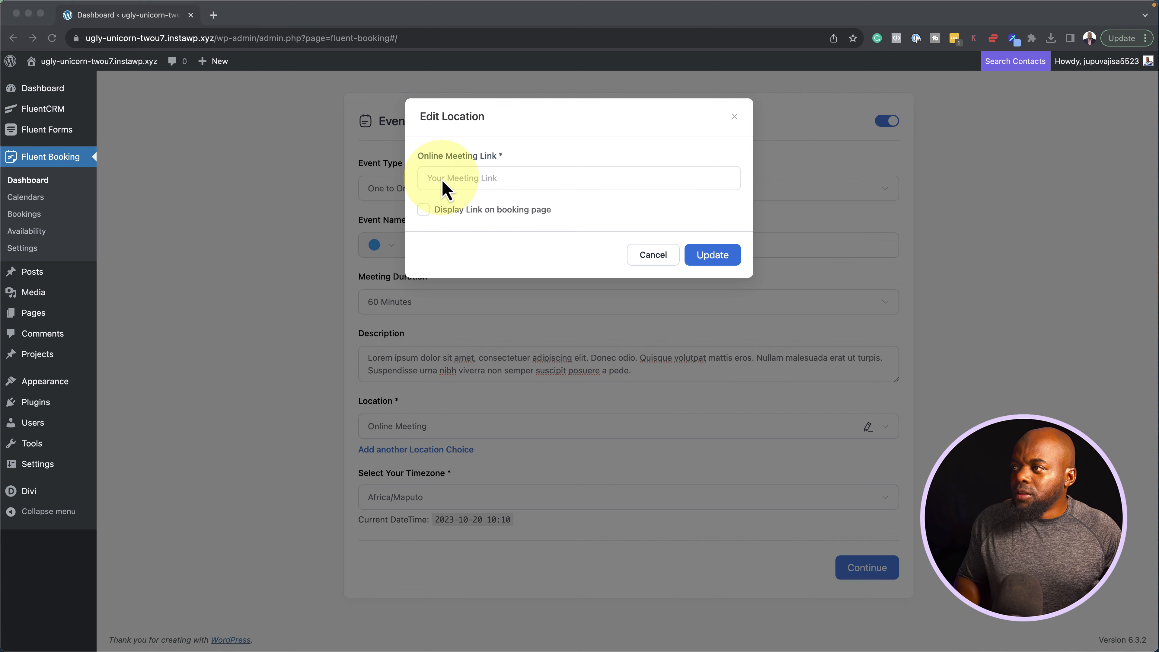
click(442, 180)
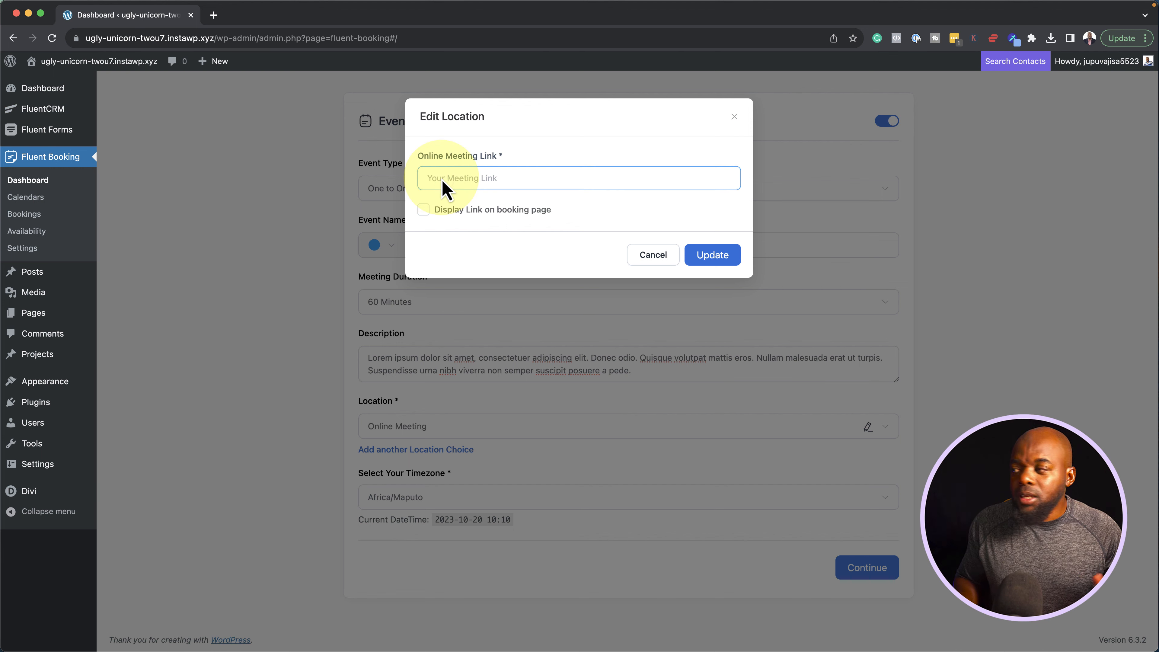
text(https://lorem2.com)
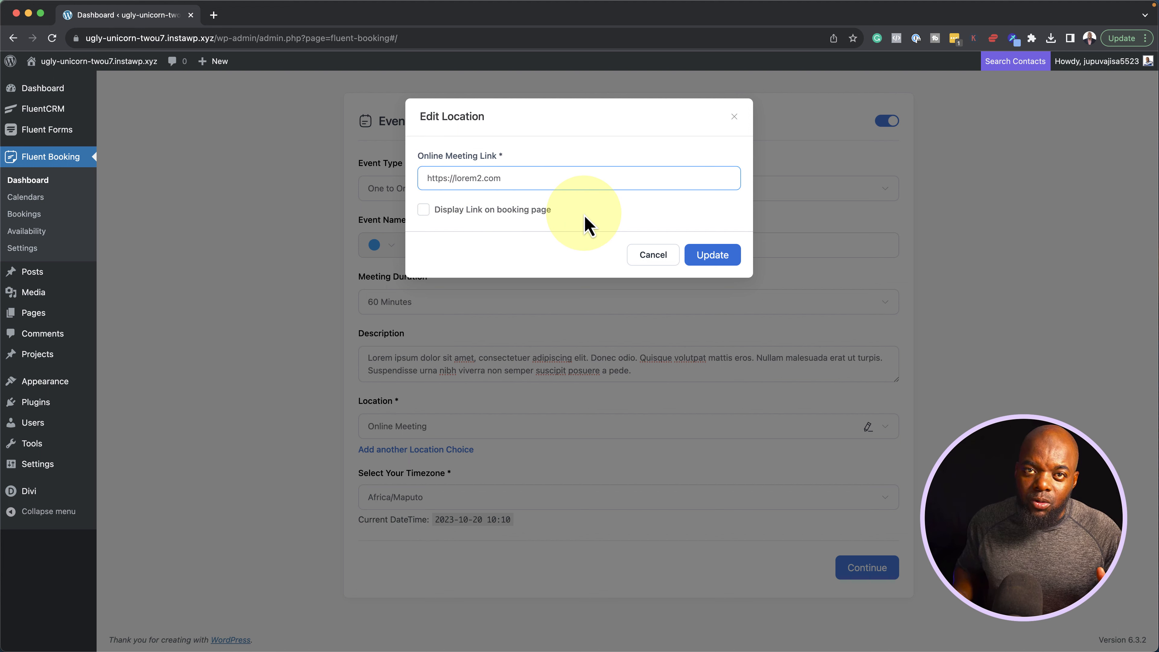
click(733, 257)
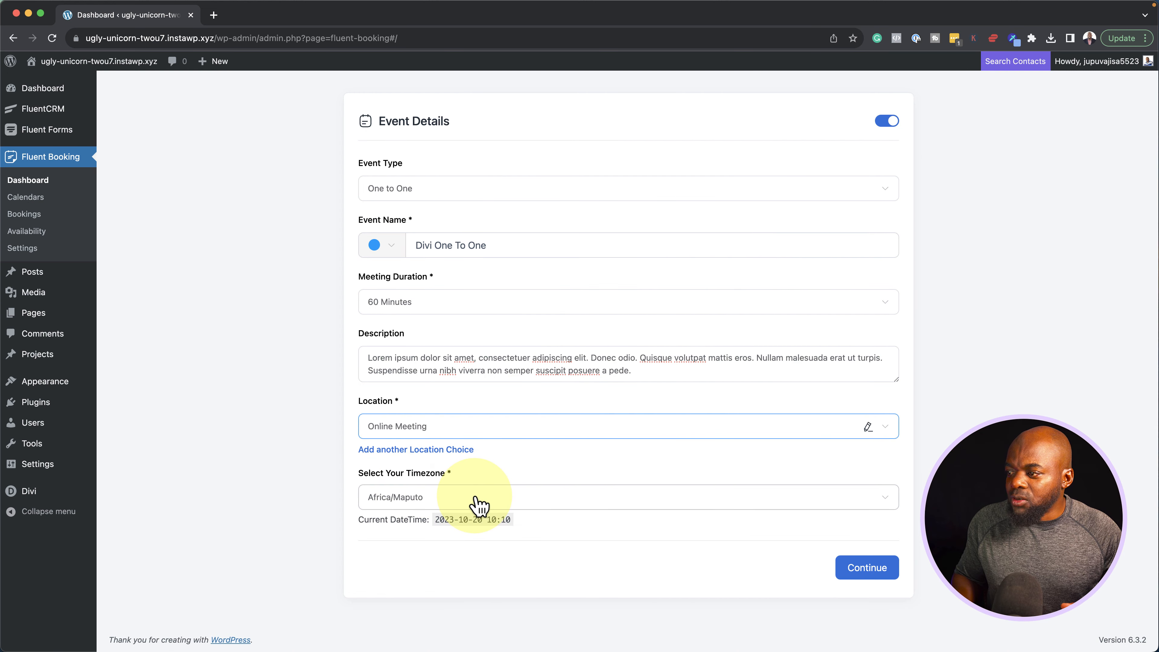
Untick Monday and Friday so weekly hours are Tuesday–Thursday 09:00–17:00
click(890, 570)
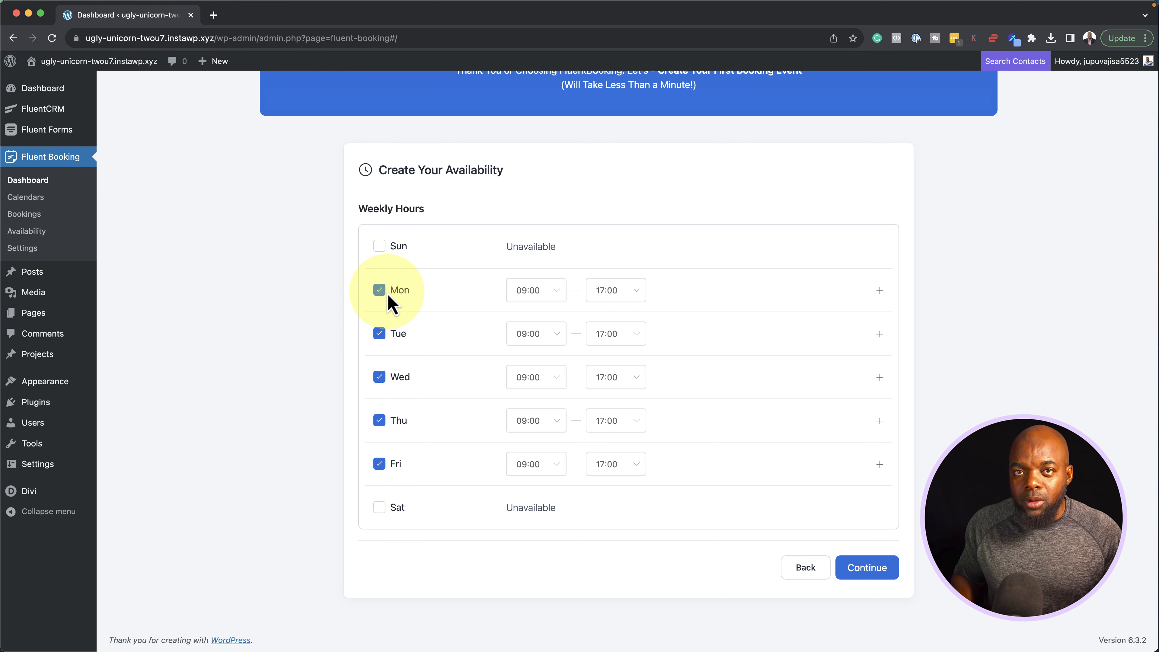
click(380, 291)
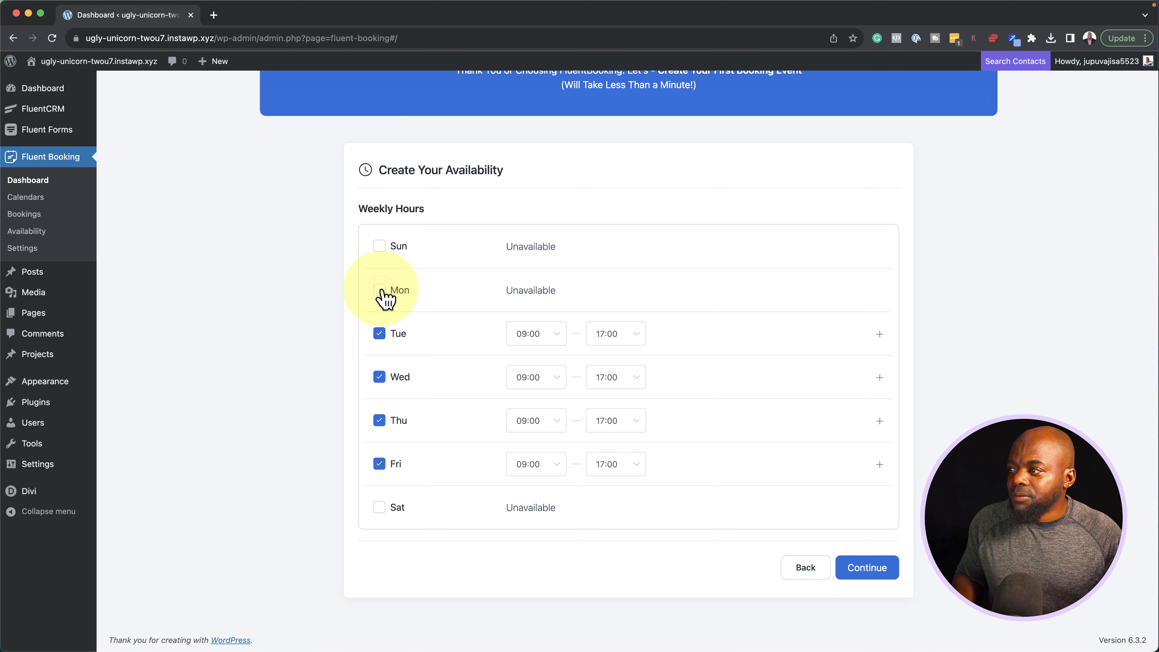
click(380, 464)
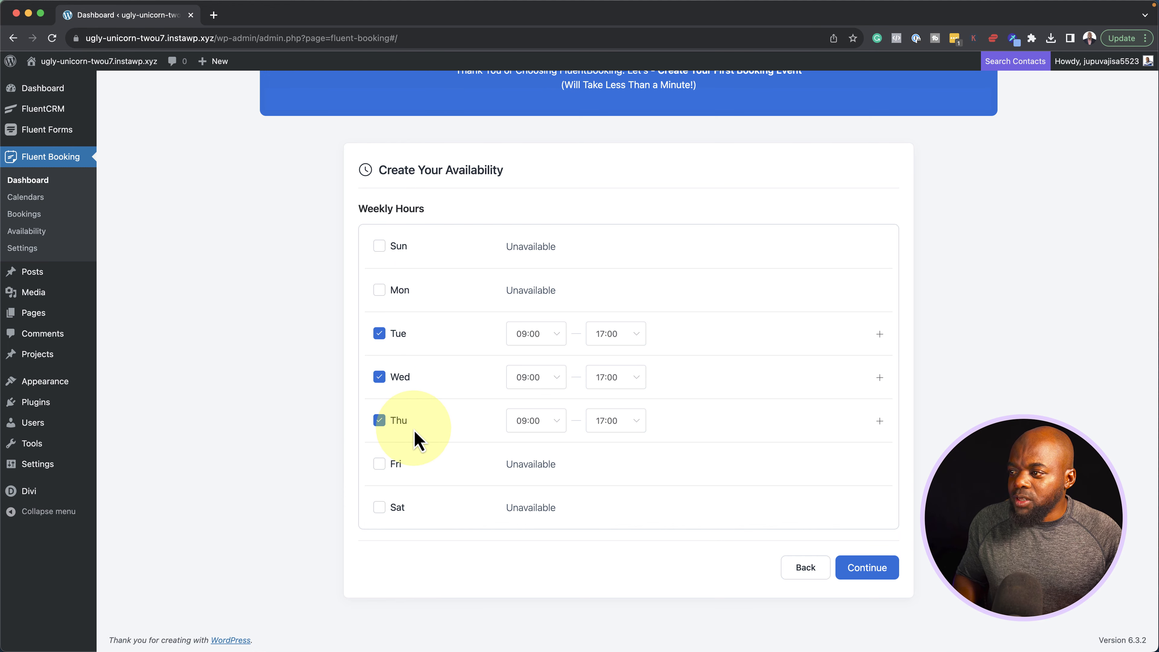
click(880, 570)
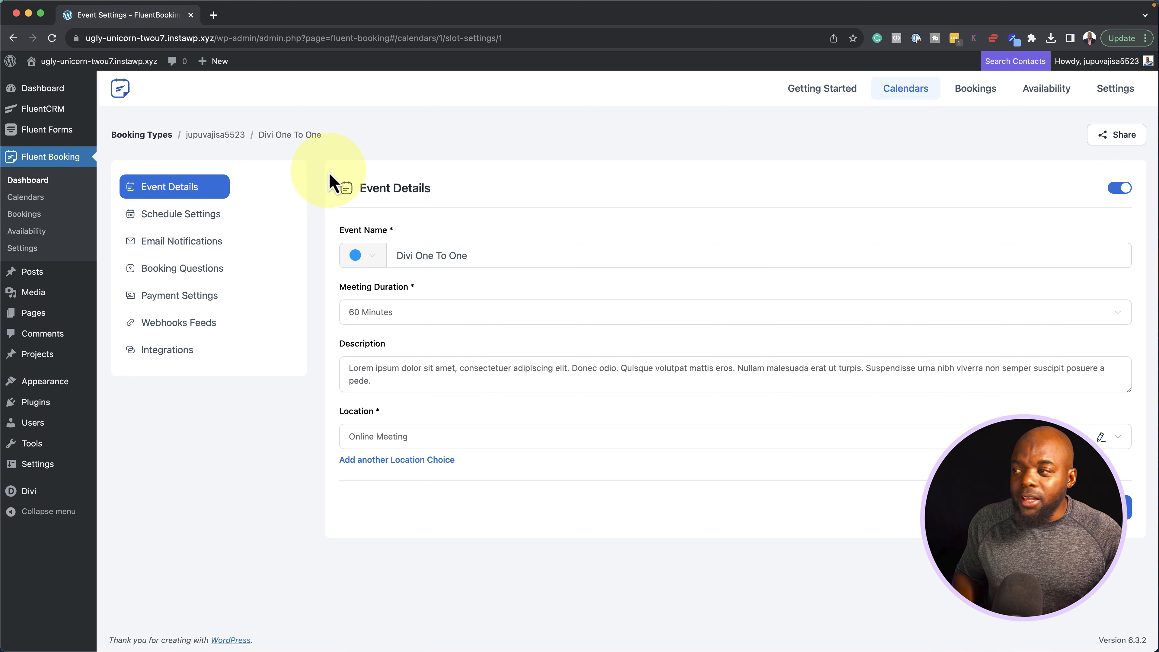
Open the event's schedule settings and start editing its weekly availability
click(163, 215)
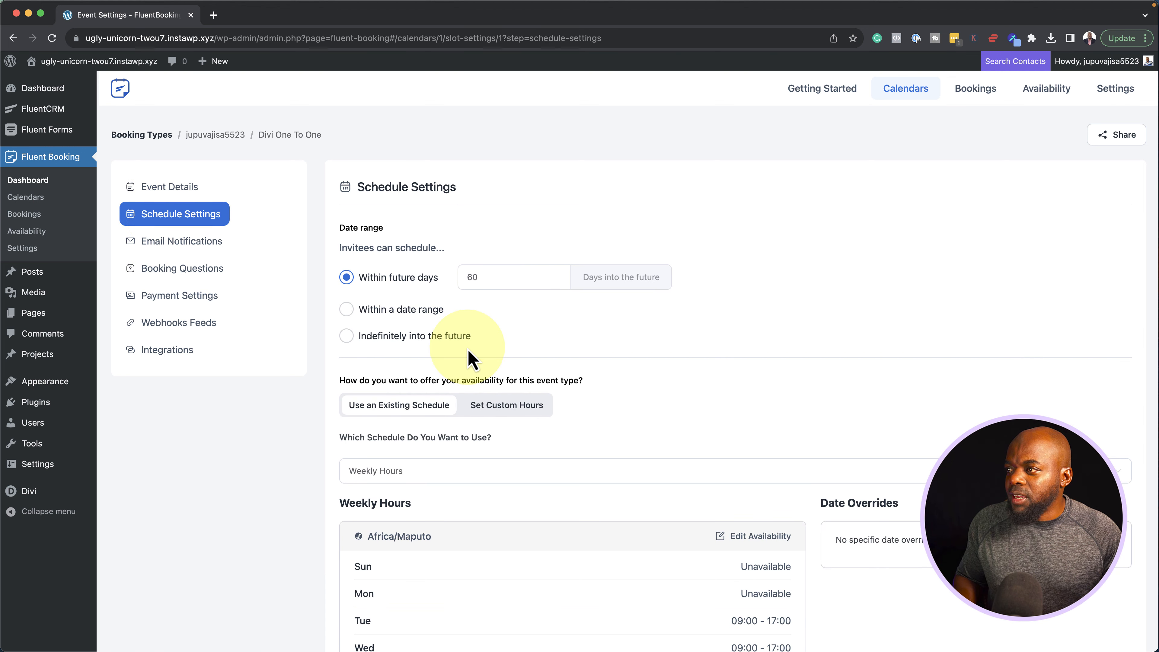
scroll(463, 342, down, 1)
scroll(465, 341, down, 5)
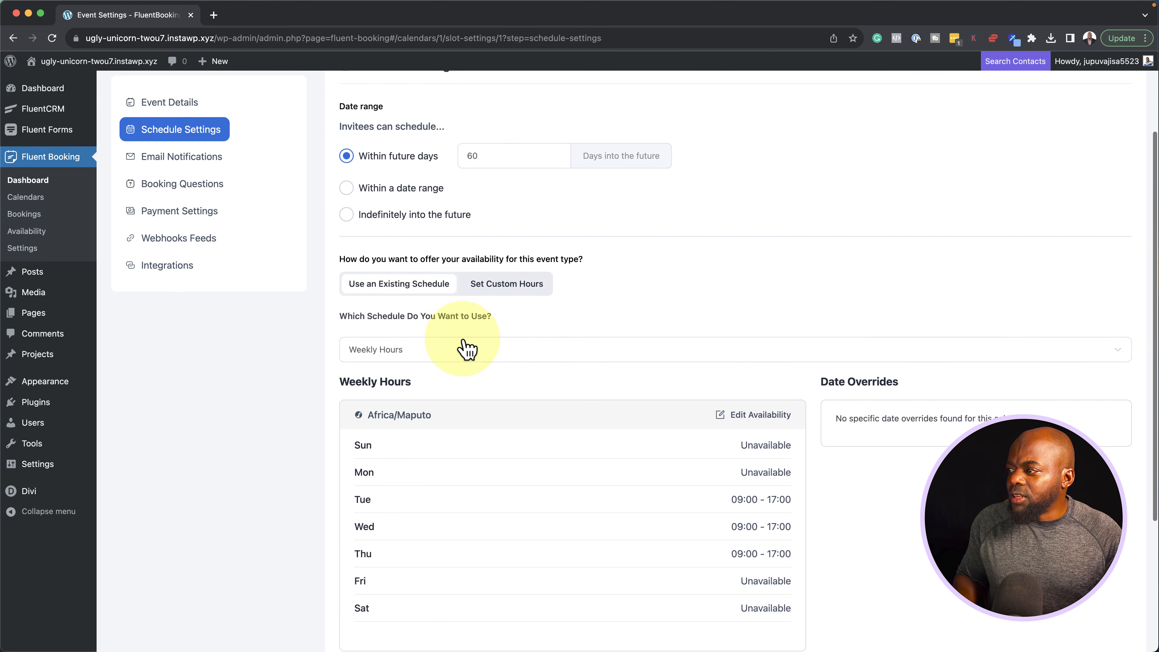
scroll(466, 350, down, 3)
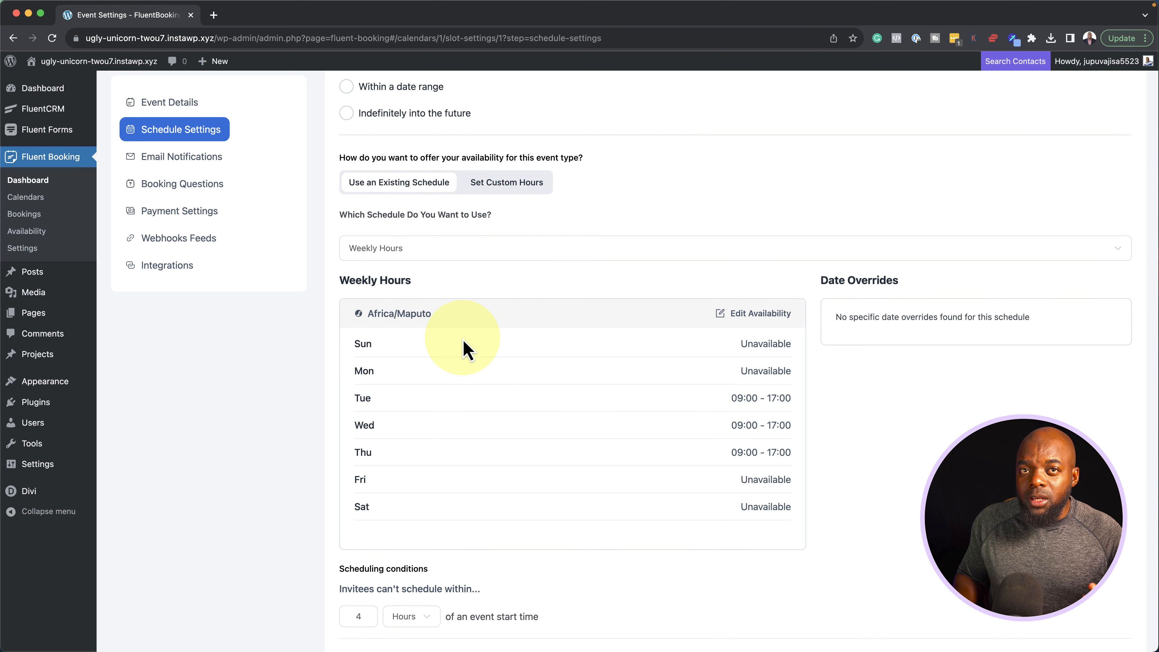
click(751, 314)
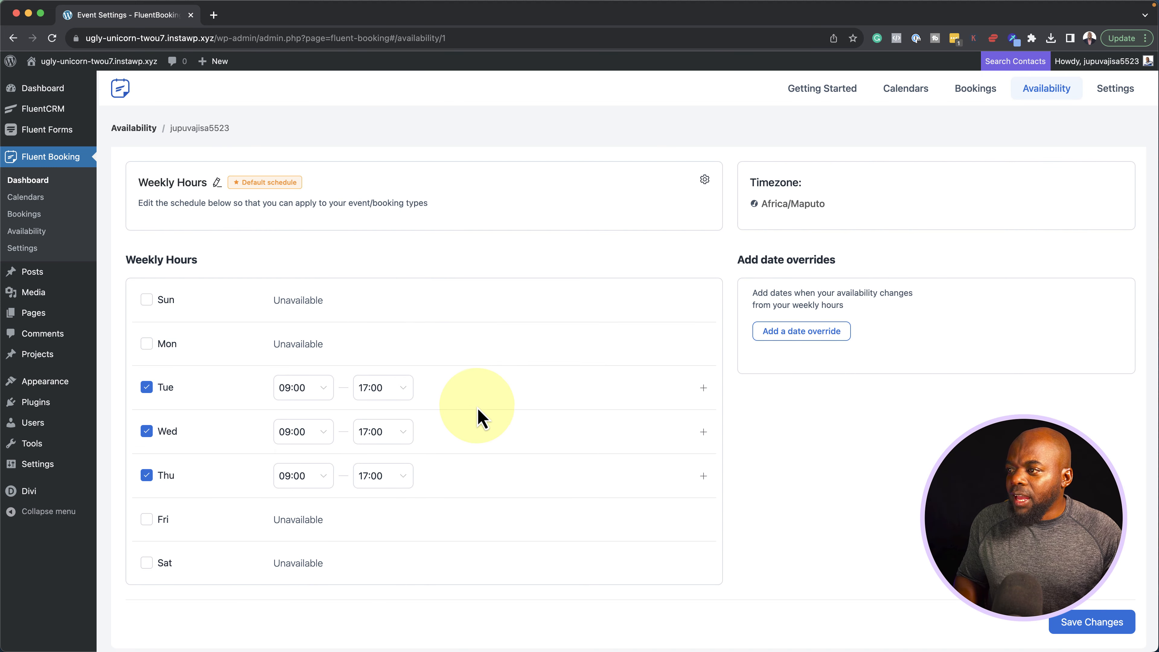
Add a date override marking 24–26 October 2023 unavailable and save the changes
click(791, 334)
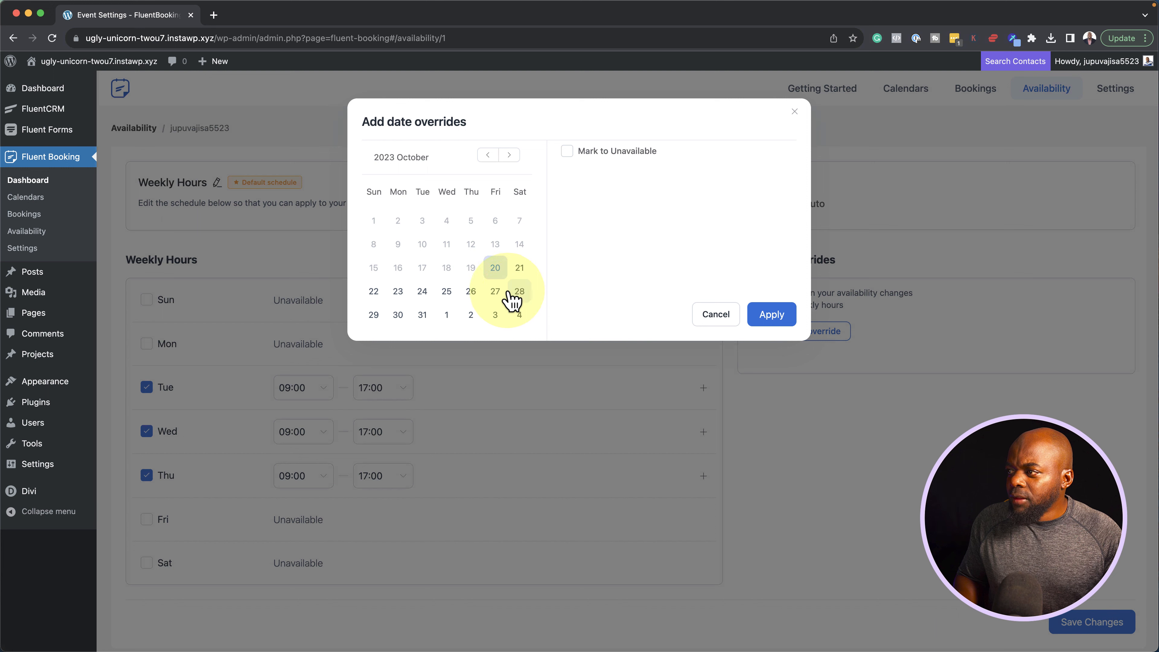
click(421, 296)
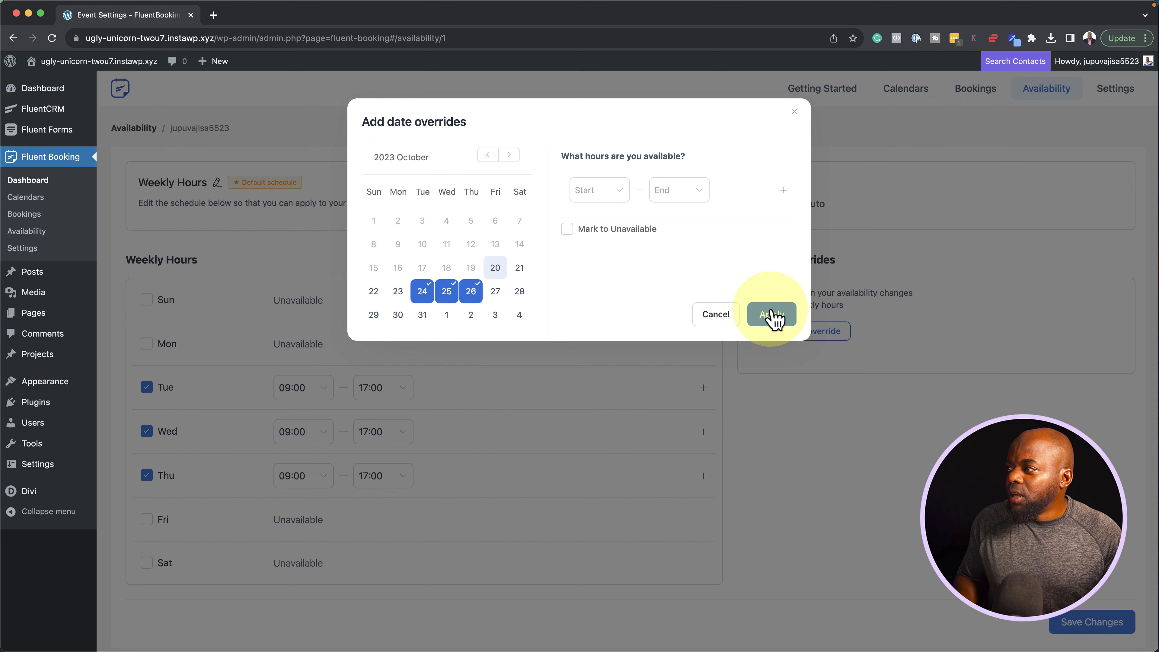
click(567, 230)
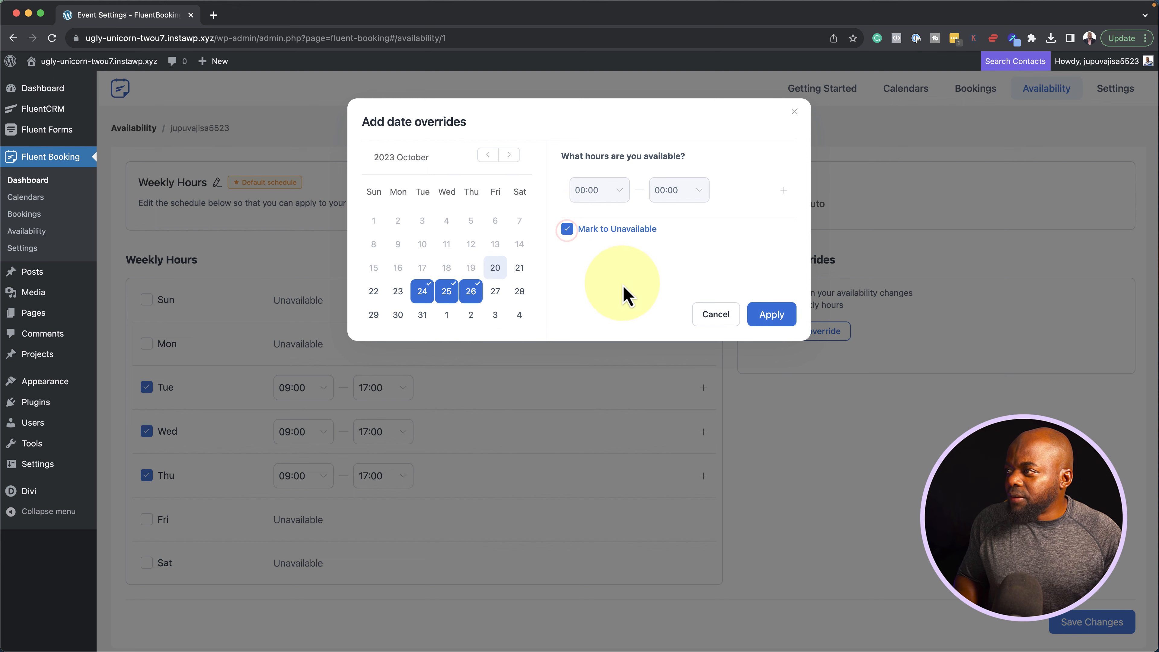
click(771, 314)
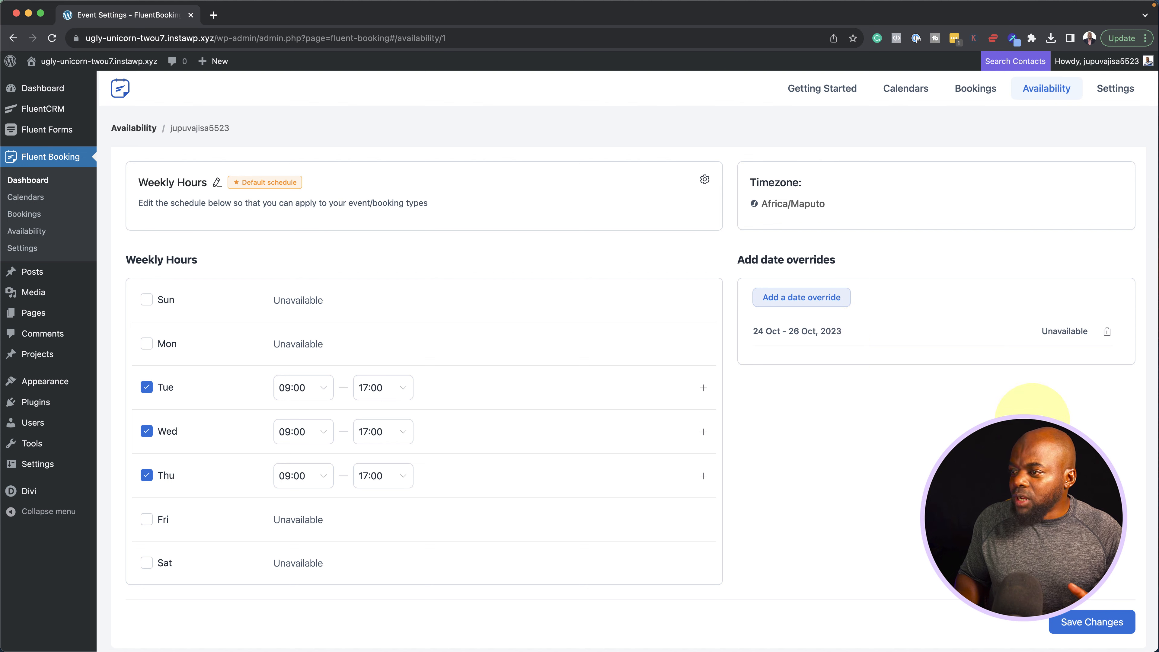
click(1089, 626)
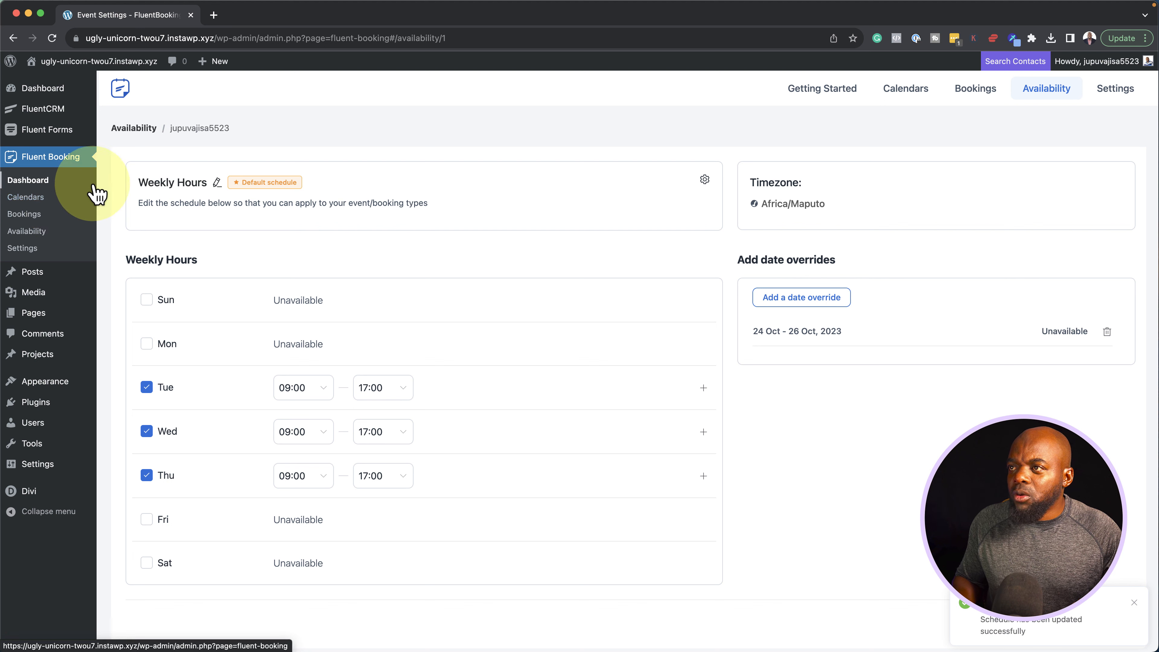
Go to the FluentBooking Calendars page listing the 60-minute Divi One To One event
click(39, 183)
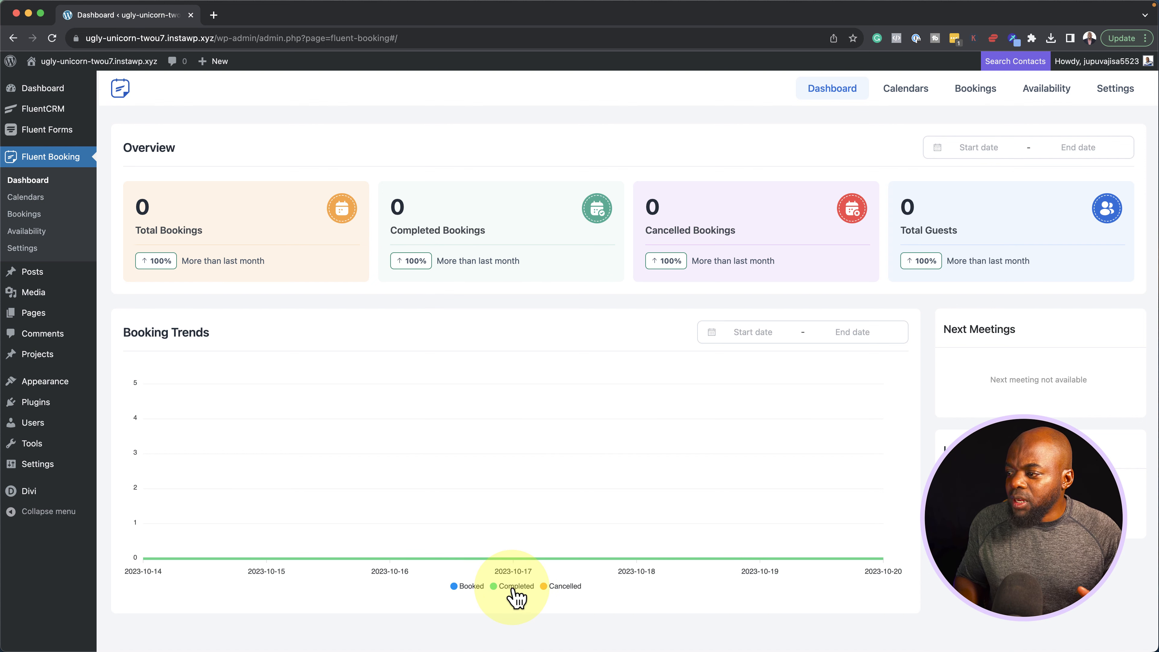
click(44, 199)
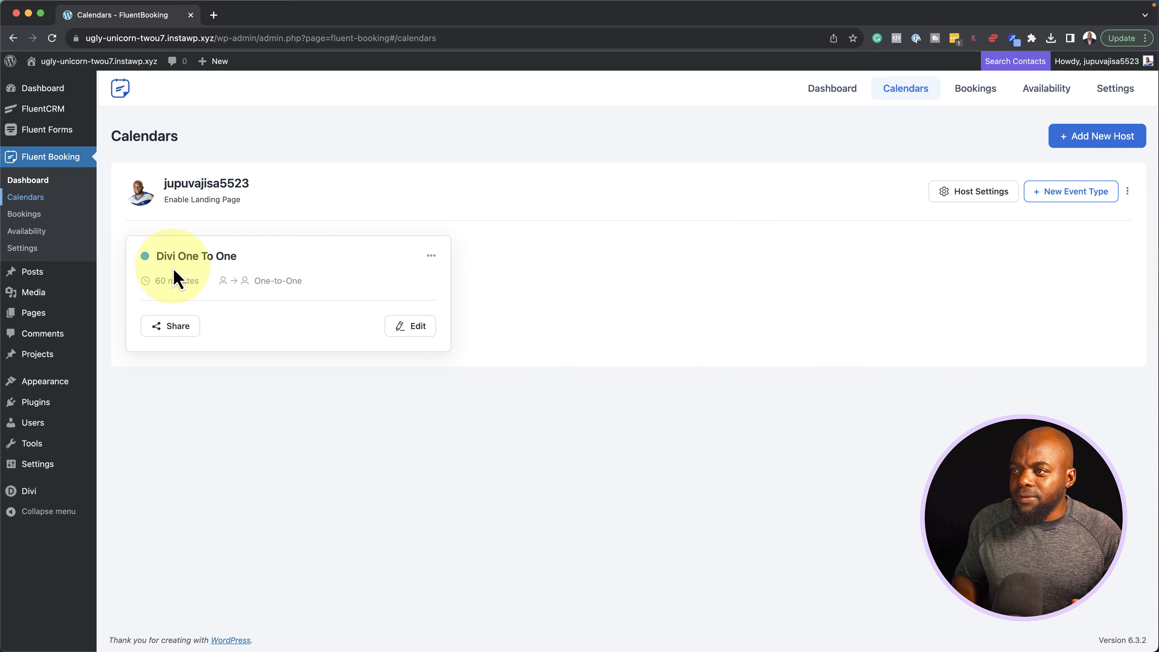
Copy the [fluent_booking id="1"] shortcode from the Divi One To One share dialog, then close it
click(179, 327)
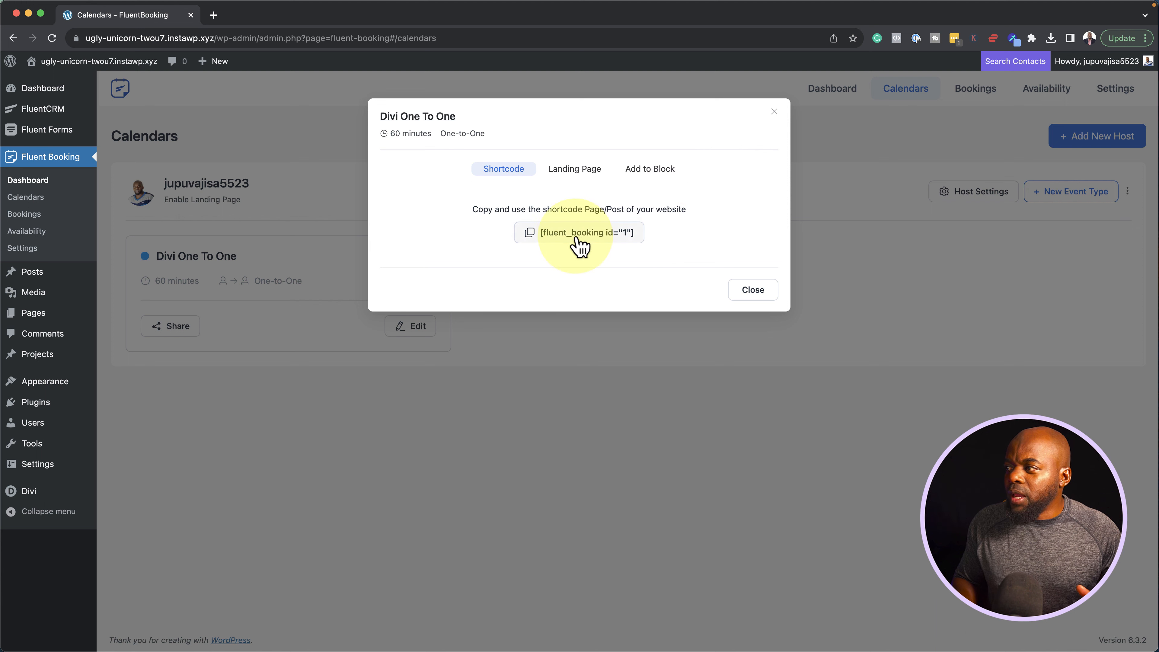
click(601, 235)
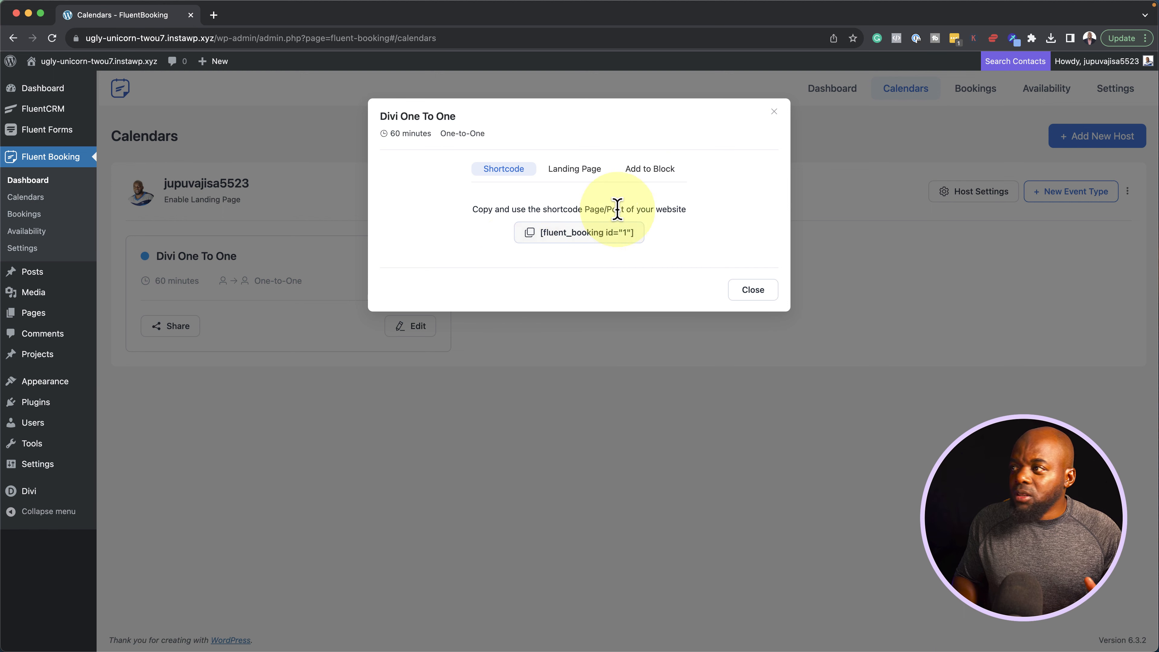
click(773, 111)
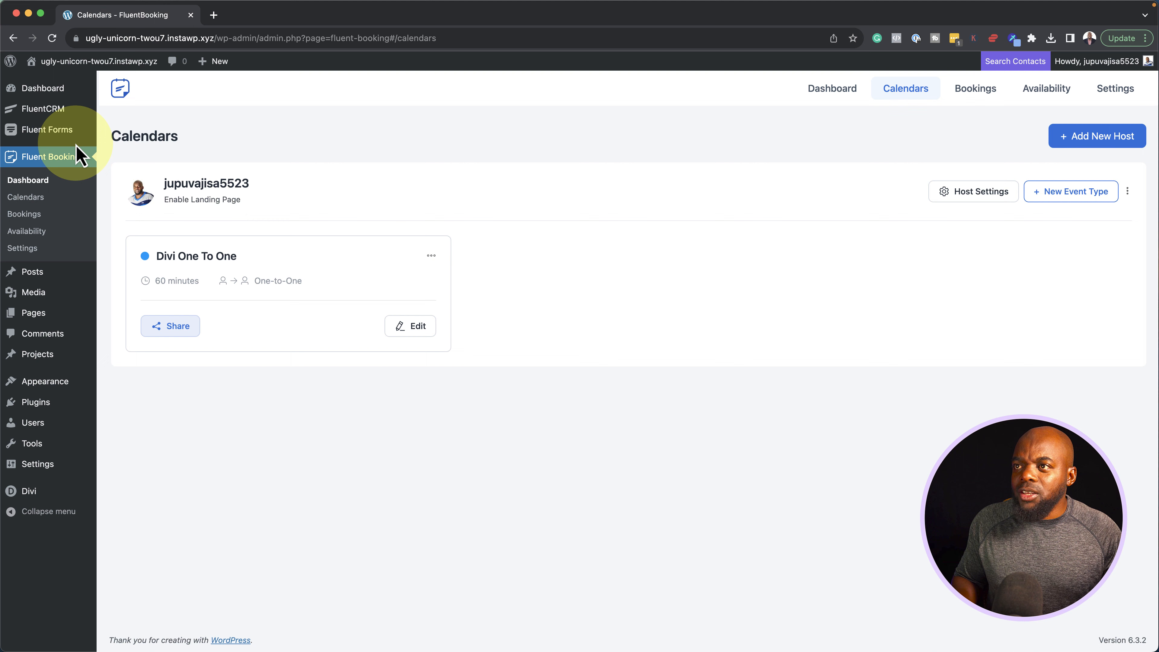
Create a new Divi page from the Beach Rentals Landing premade layout, importing its presets
mouse_move(54, 319)
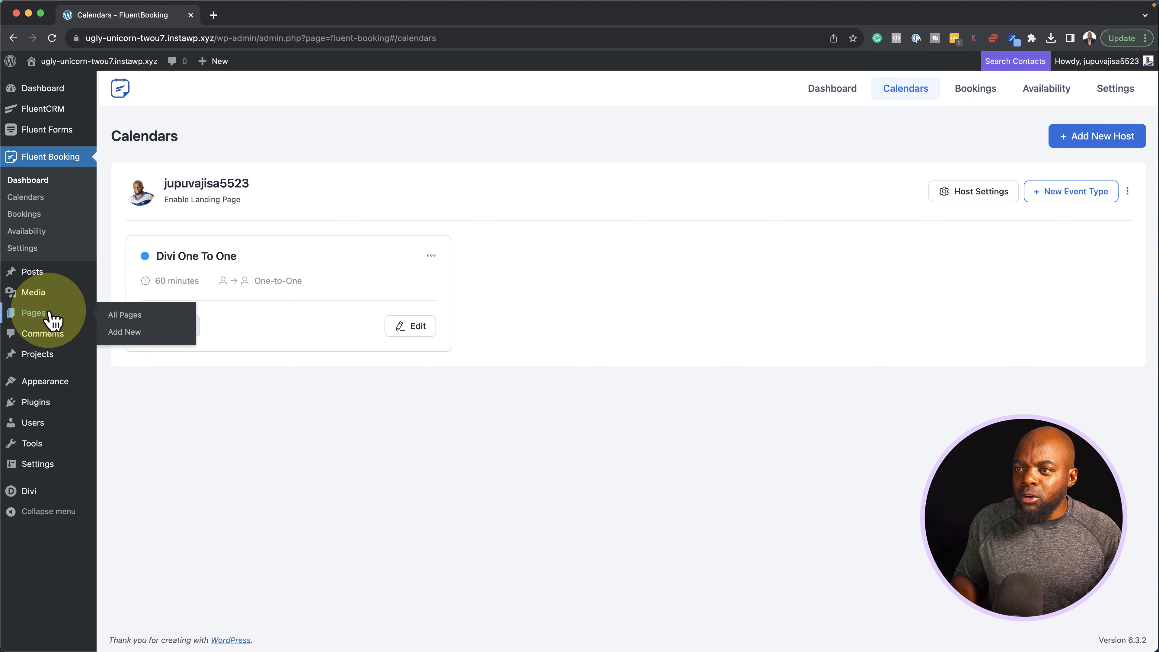
click(129, 337)
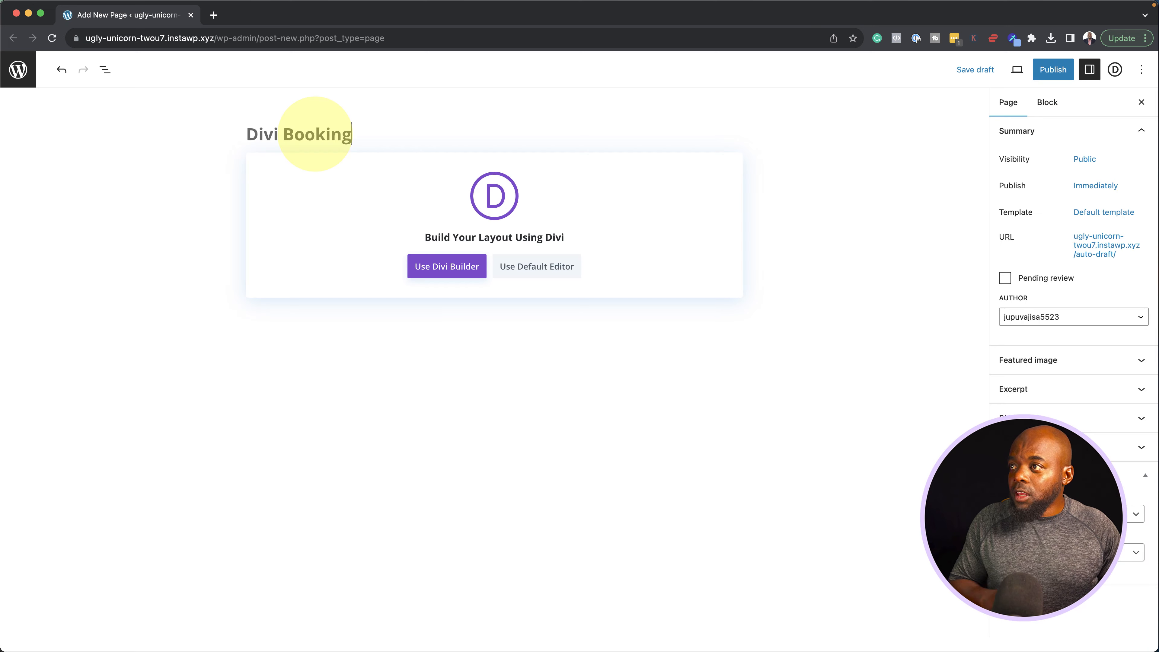
click(470, 270)
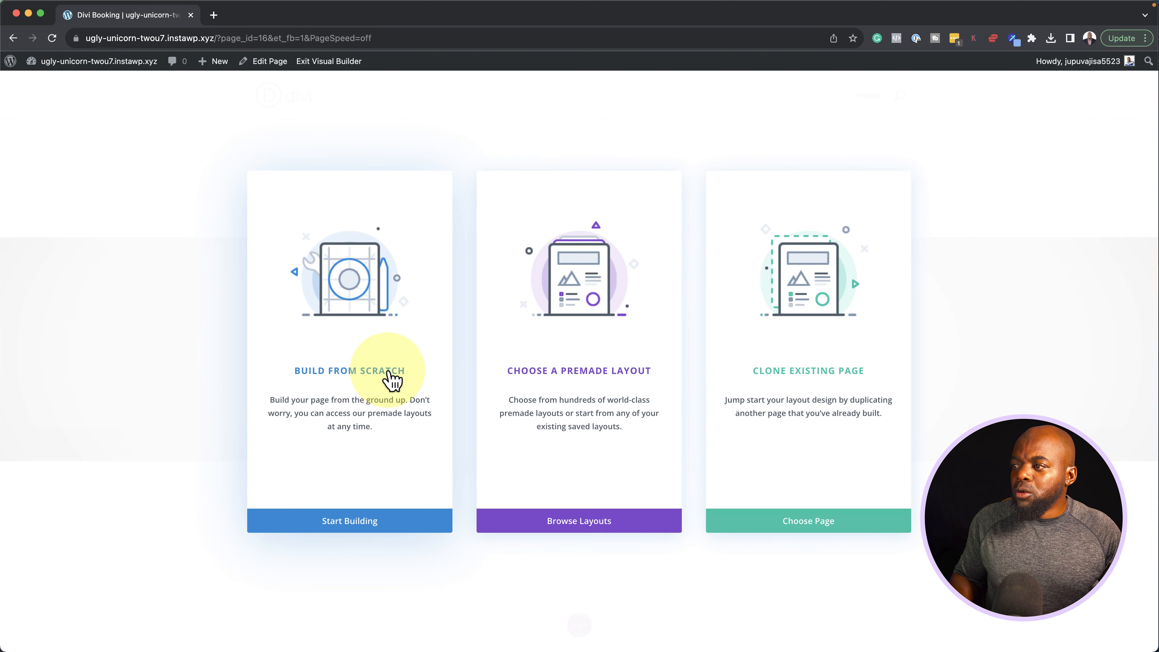
click(586, 370)
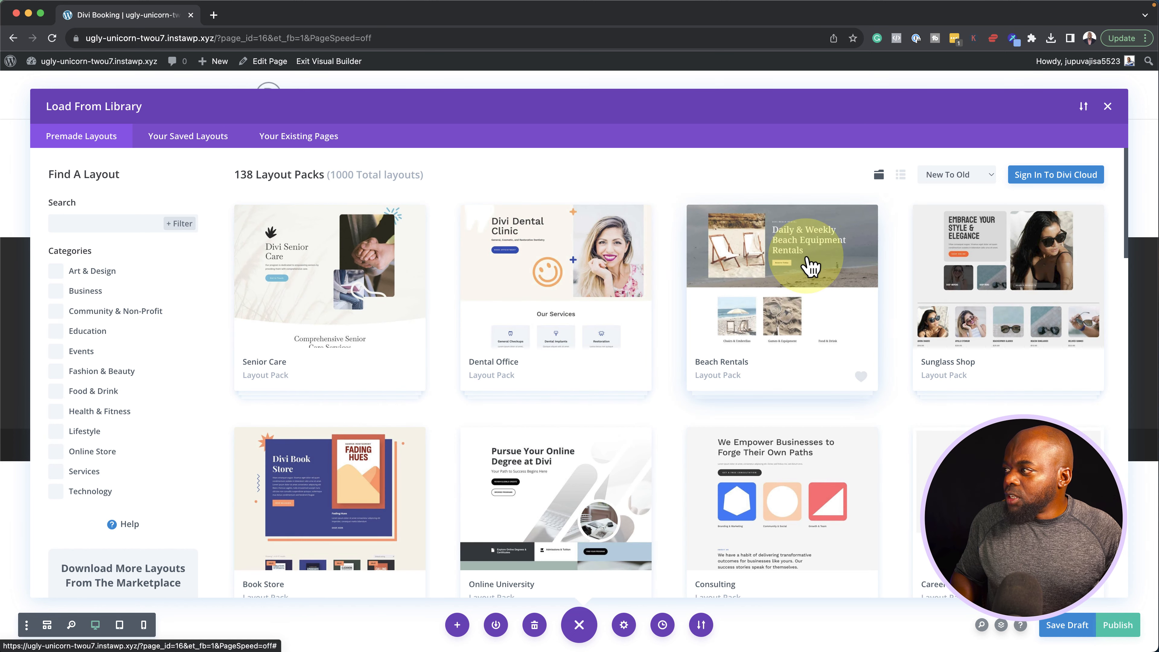
click(807, 269)
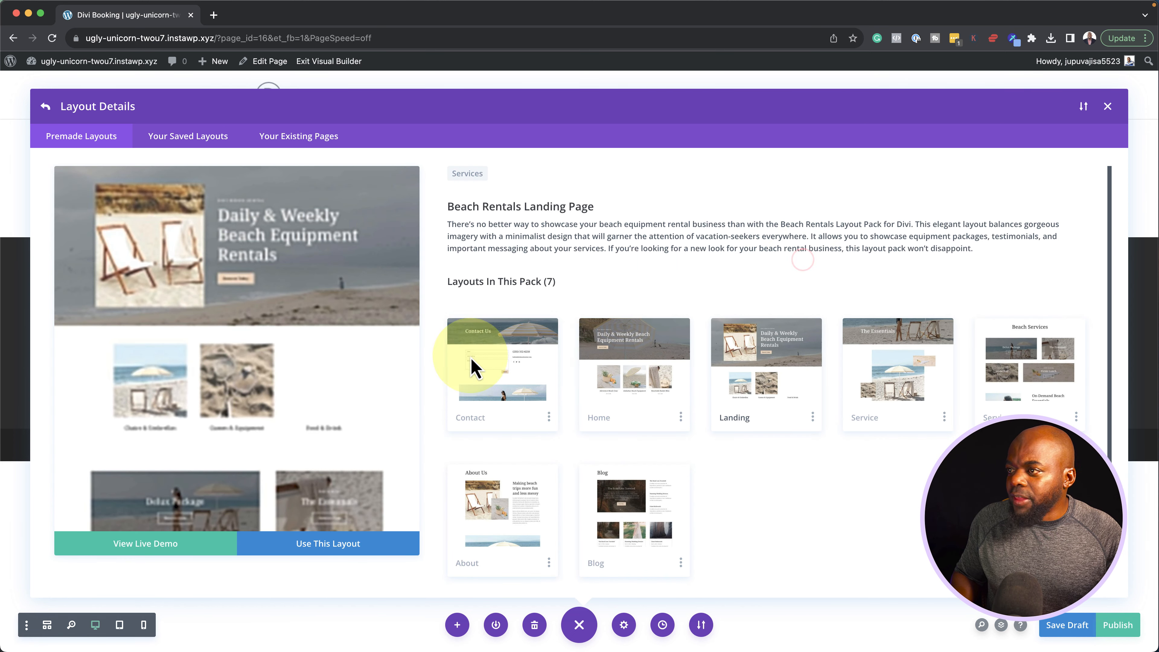
click(344, 553)
click(592, 433)
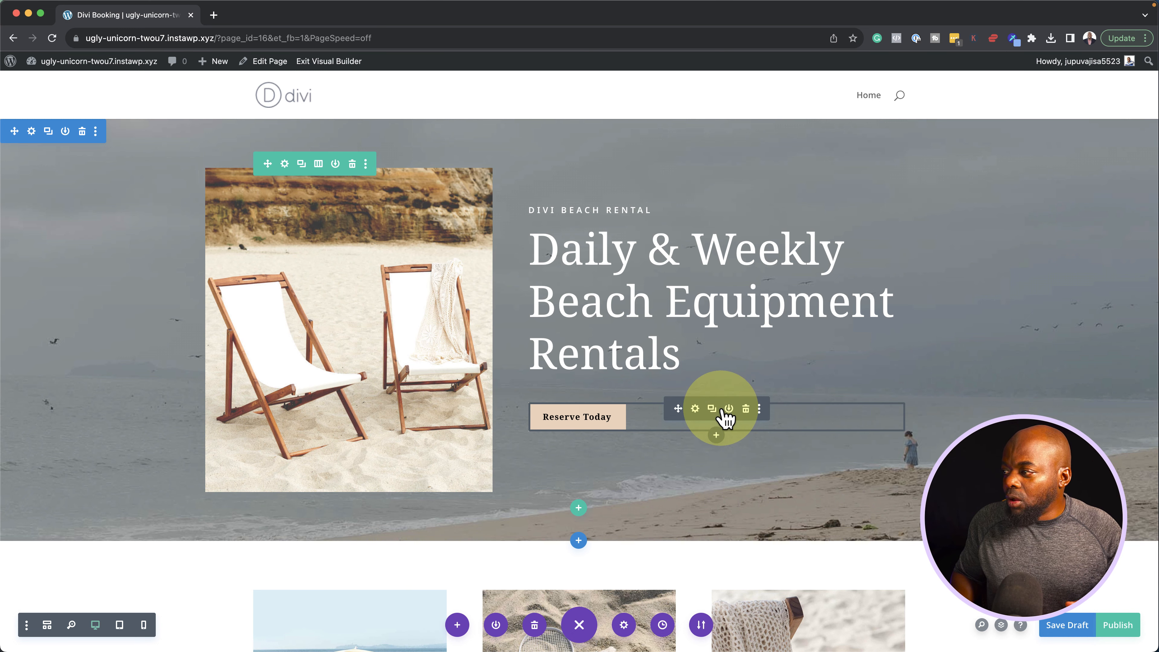
Remove the Reserve Today button and add a regular one-column section with a Text module
click(747, 409)
scroll(730, 409, down, 5)
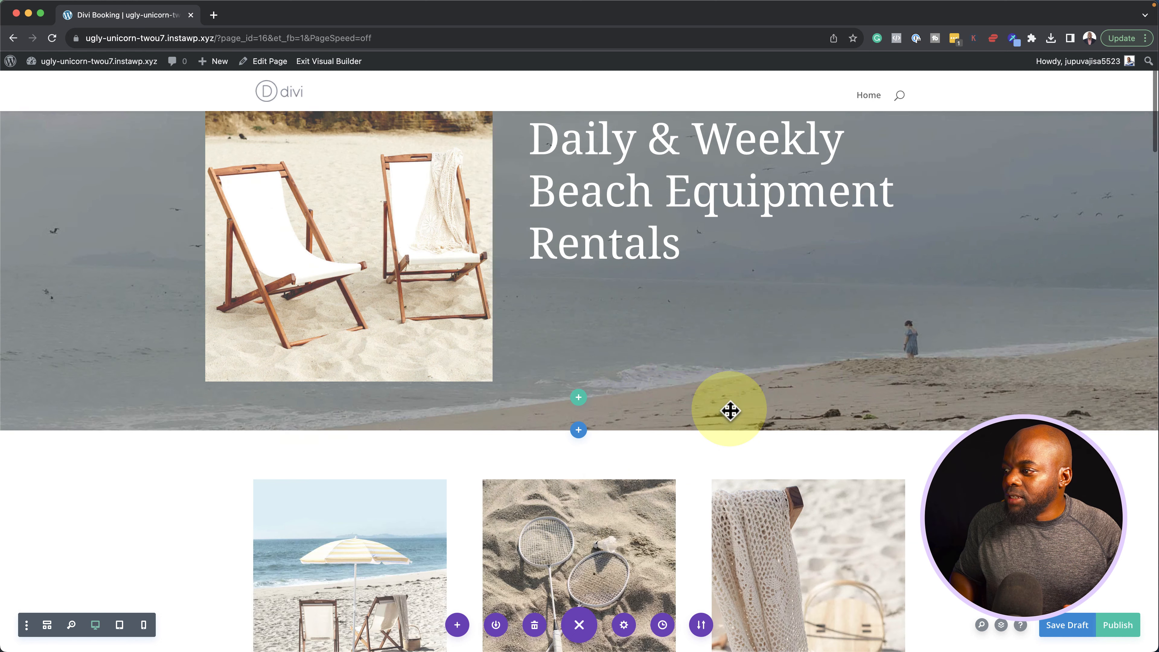
scroll(730, 408, down, 2)
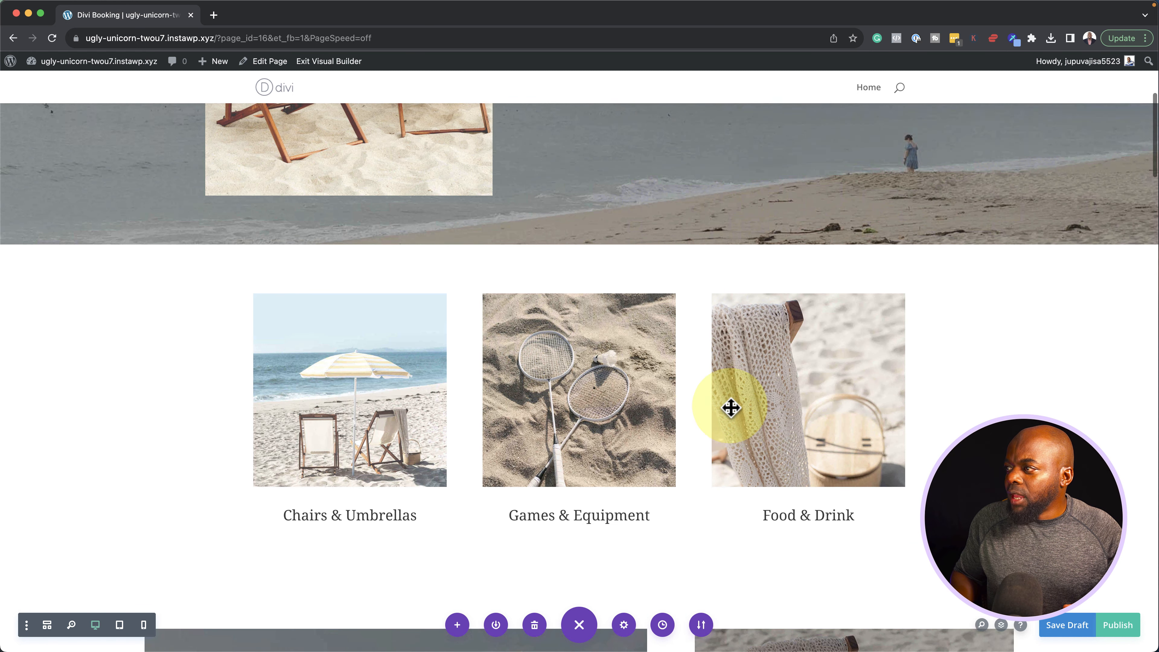
scroll(566, 269, up, 1)
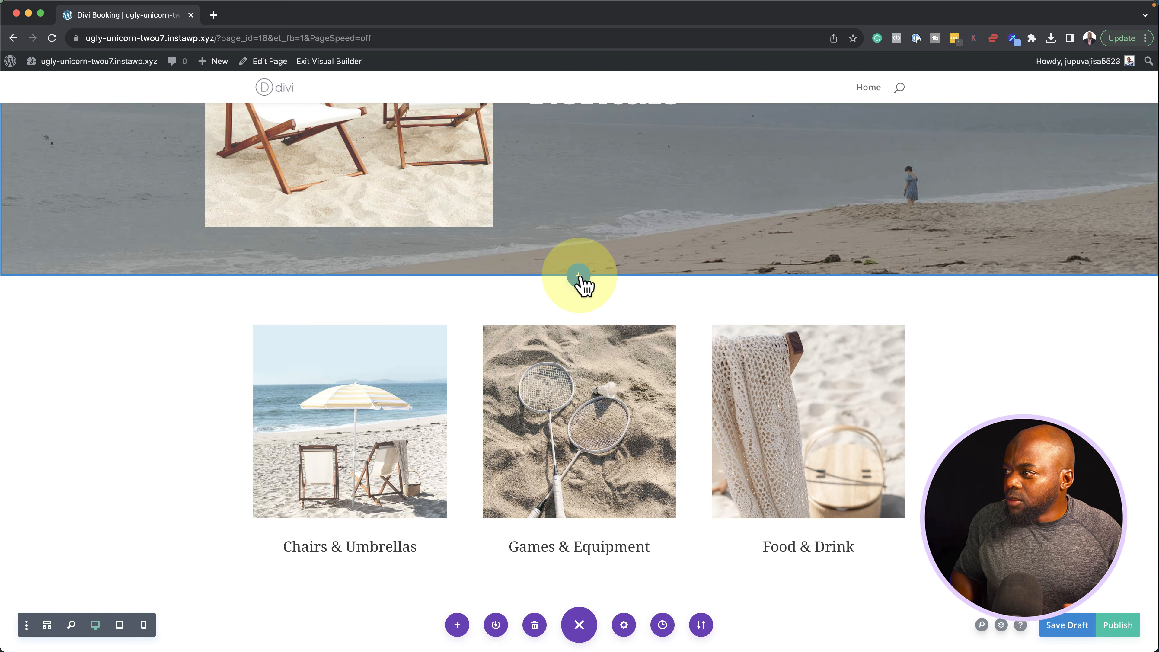
click(578, 275)
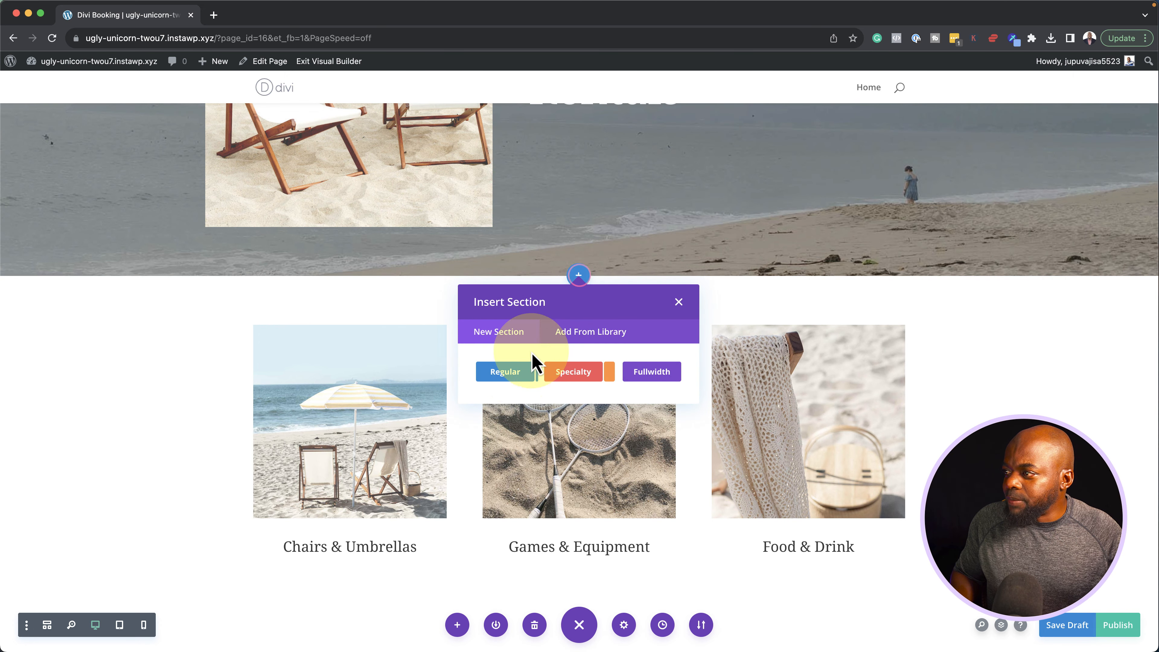
click(506, 372)
click(523, 435)
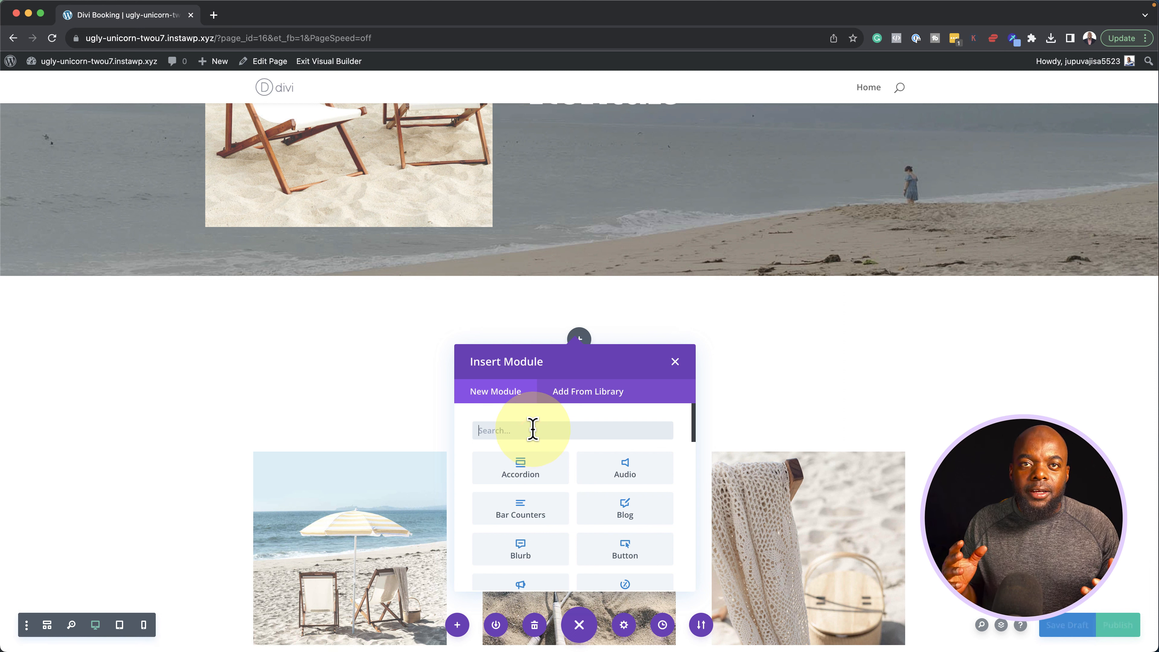
text(Text)
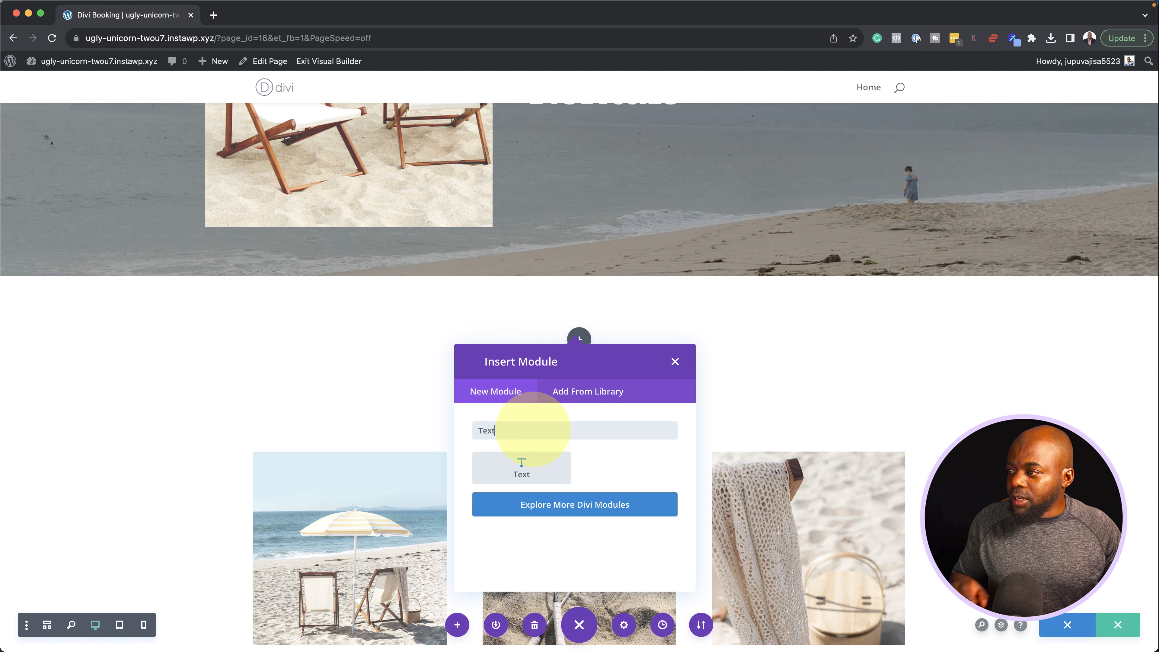
click(527, 465)
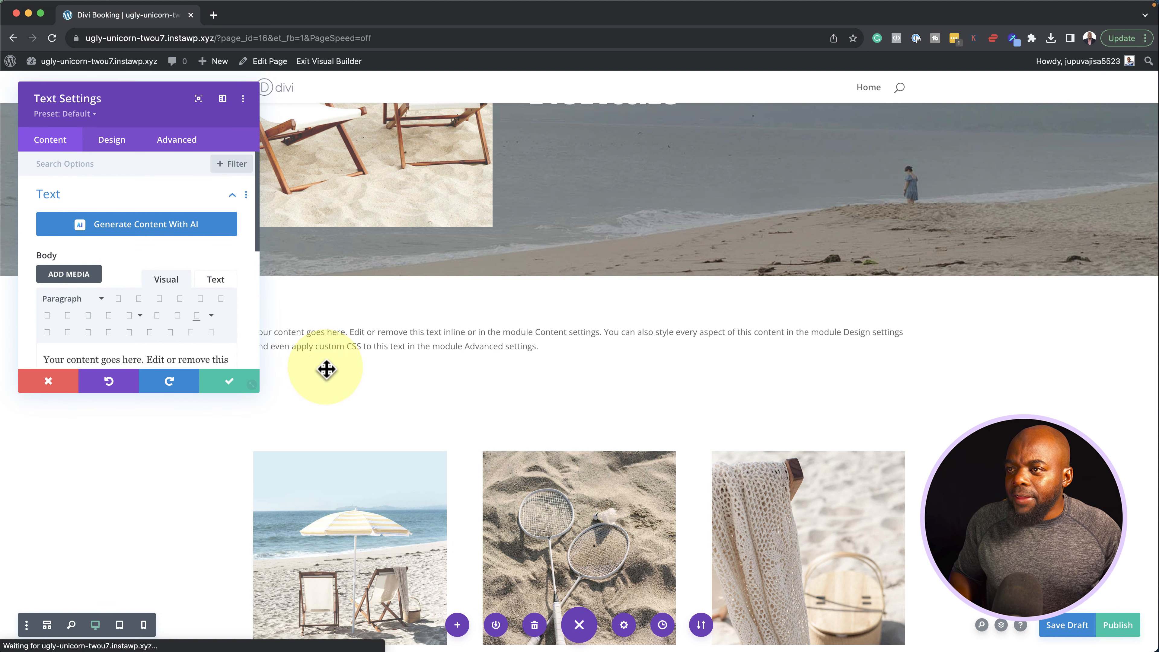
Replace the placeholder text with [fluent_booking id="1"], save, and exit to the live page
click(223, 98)
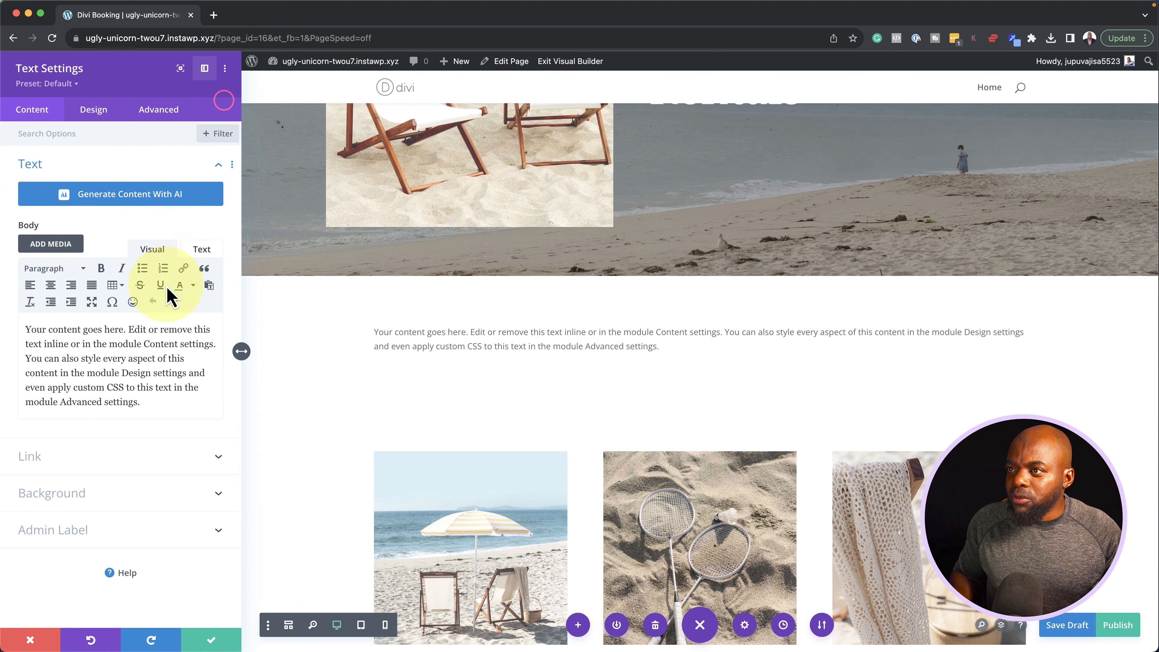
drag(153, 407, 5, 330)
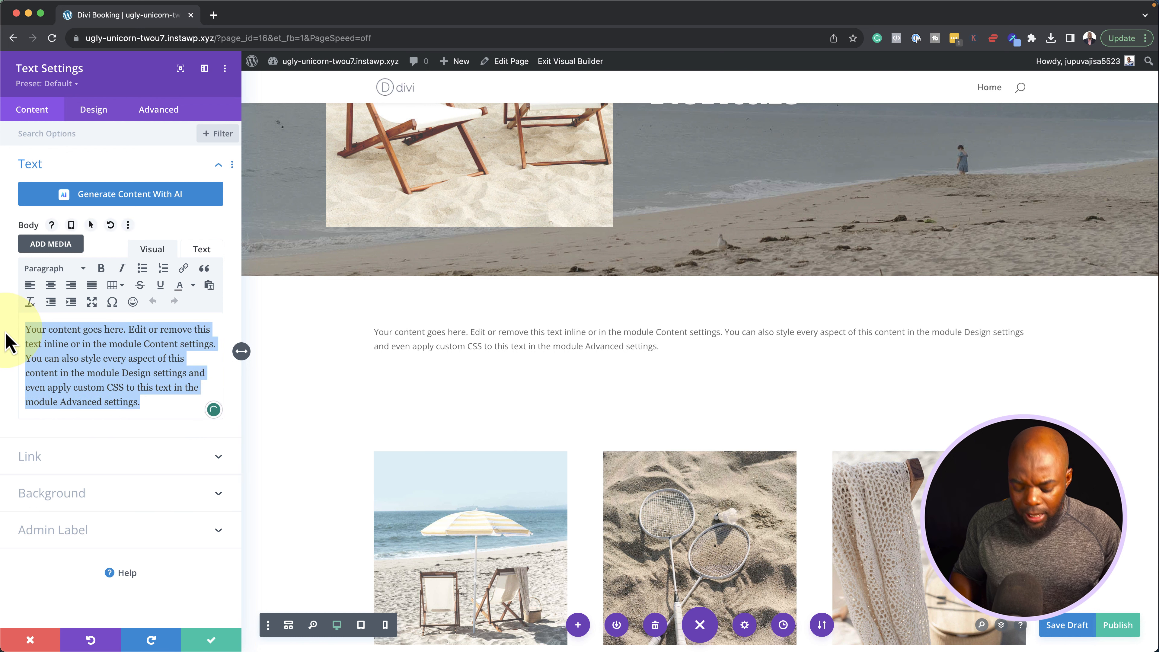
text([fluent_booking id="1"])
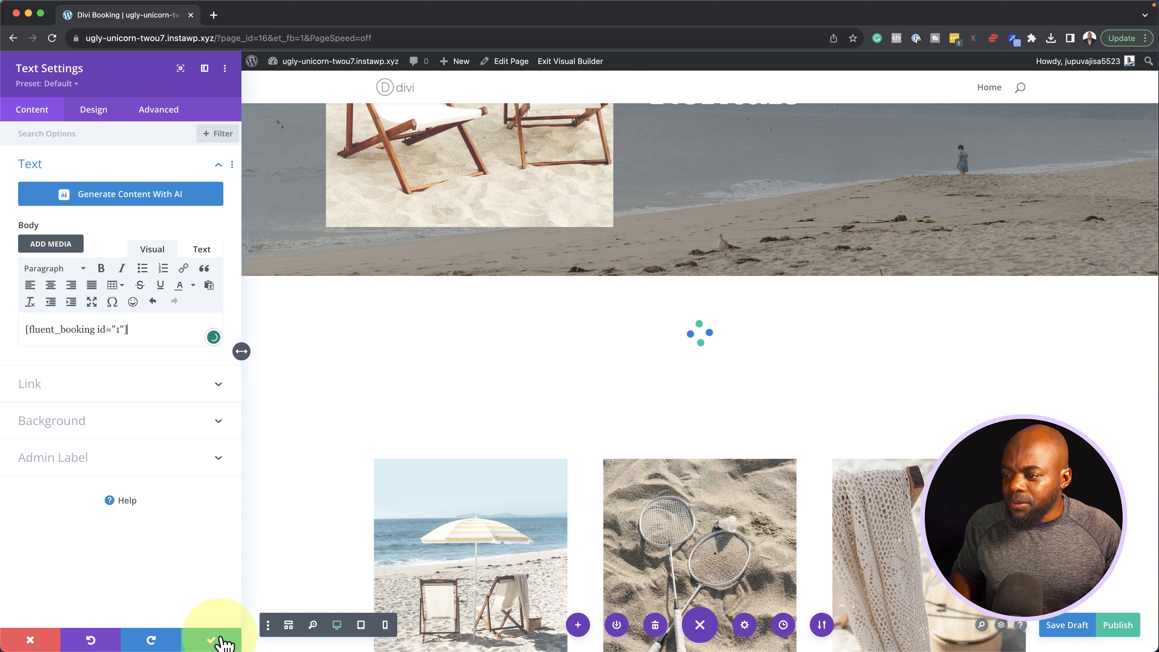
click(222, 643)
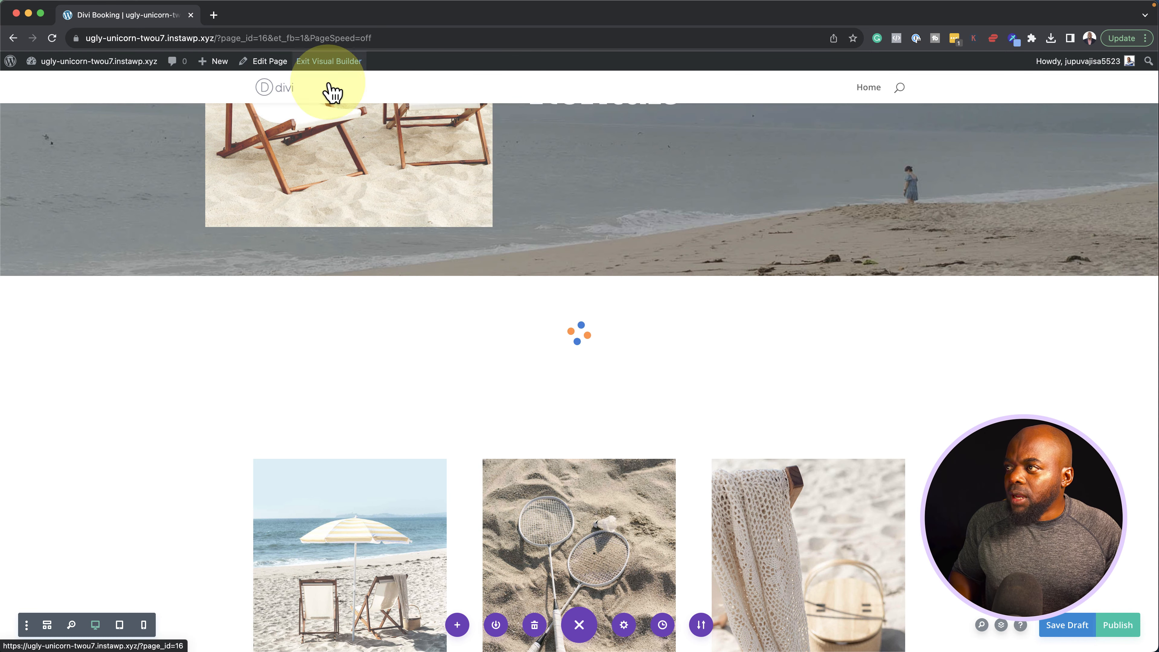
click(344, 58)
Move the booking calendar from October 31 to November 2023 and pick November 21
scroll(242, 322, down, 5)
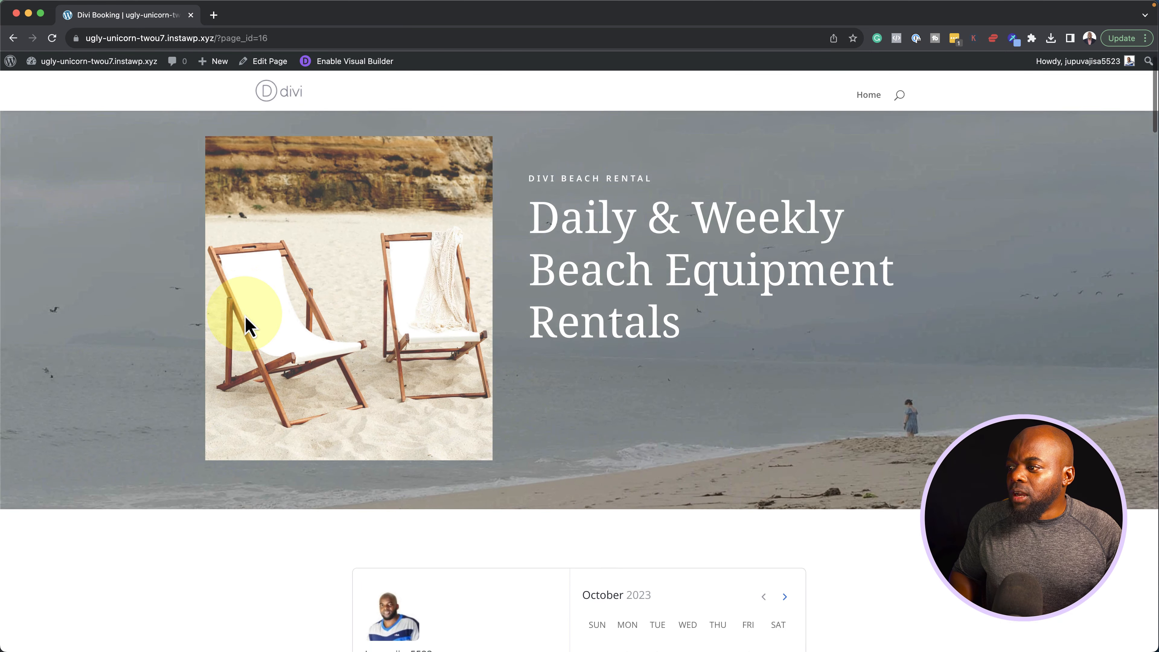
scroll(245, 317, down, 3)
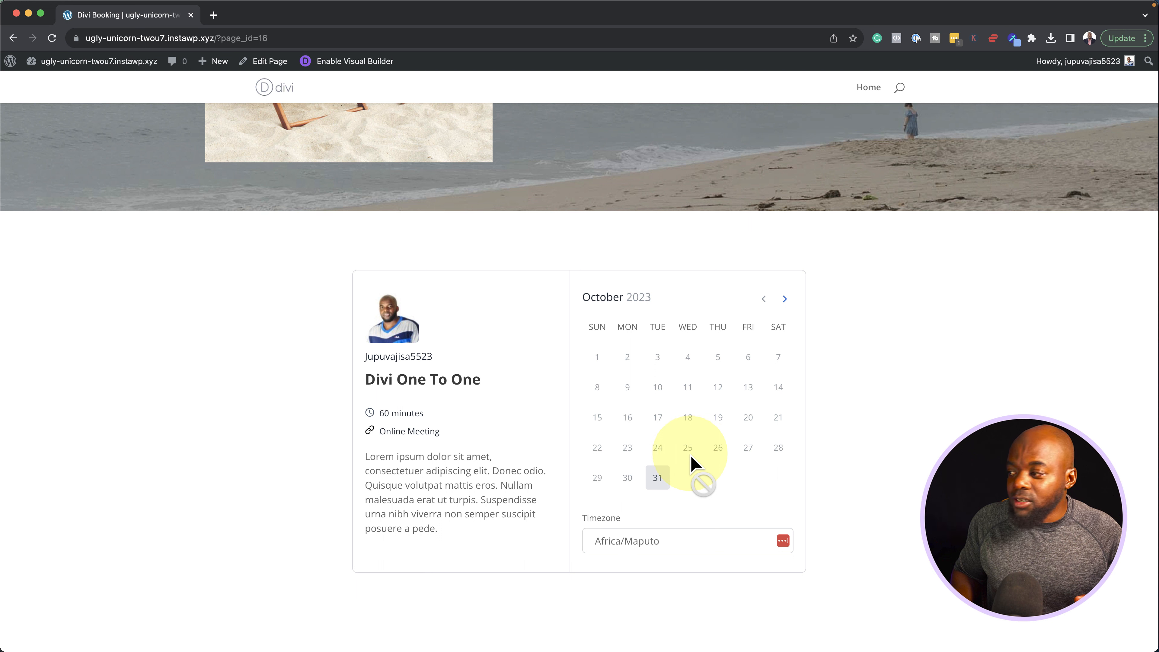
click(667, 491)
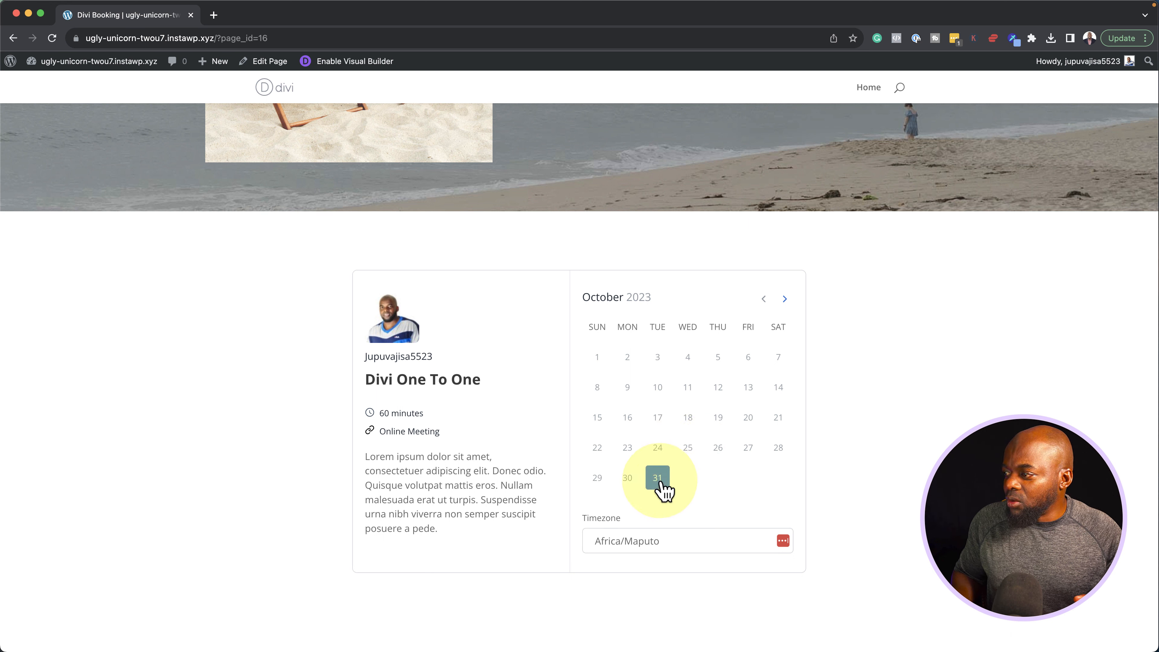
click(785, 299)
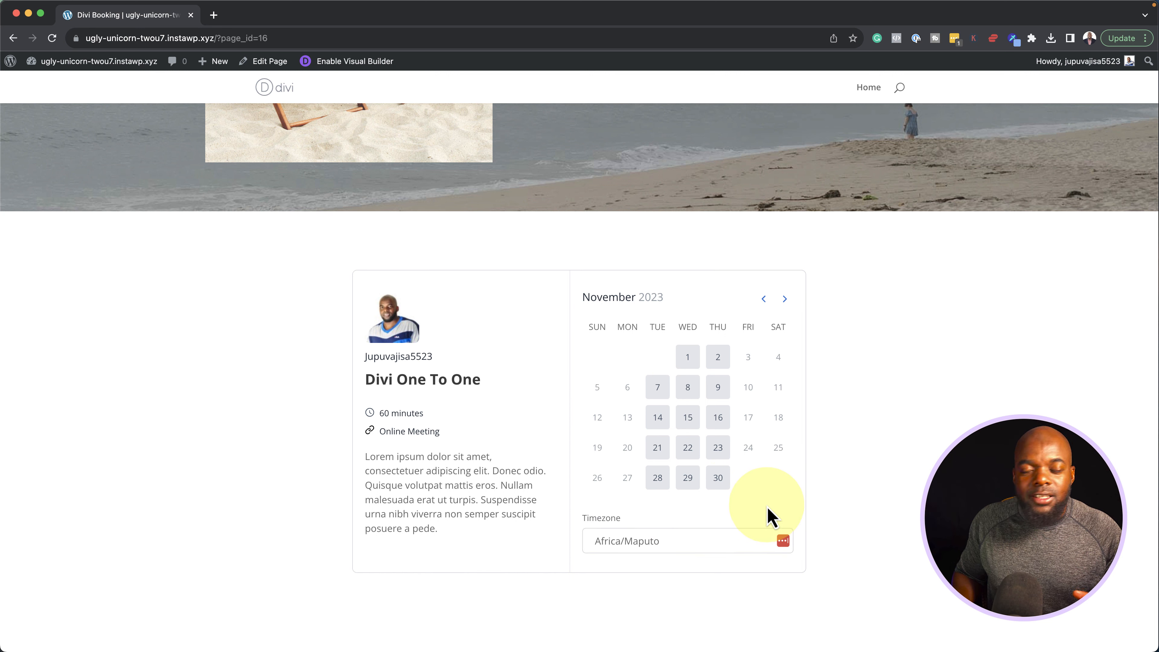
click(666, 456)
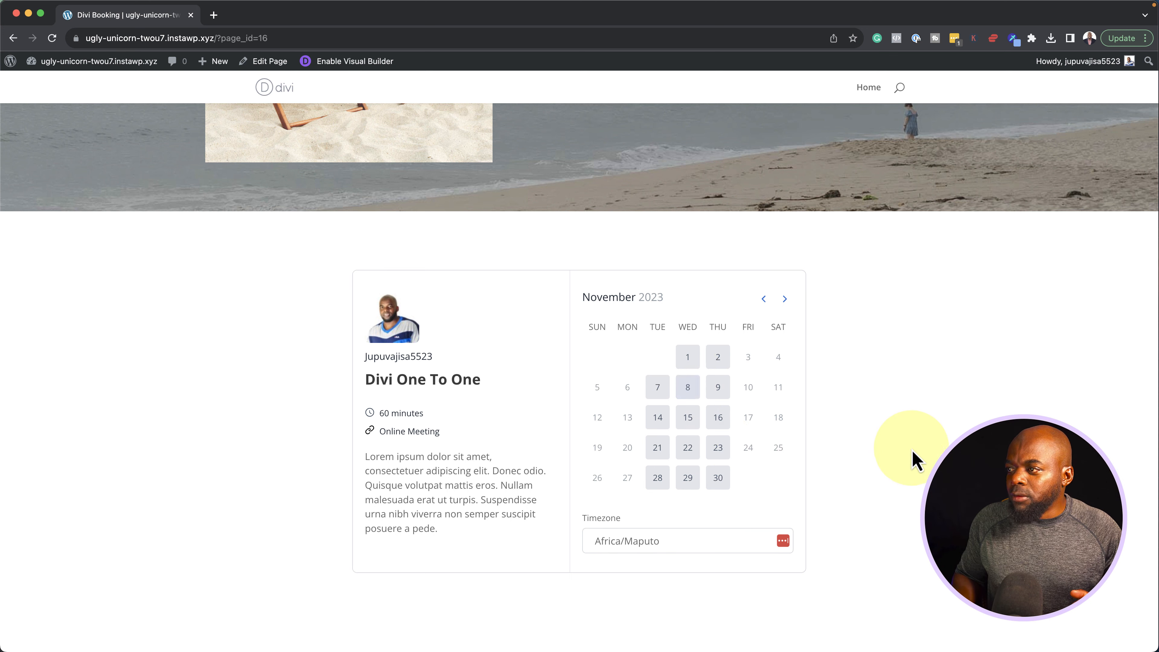
scroll(906, 419, up, 7)
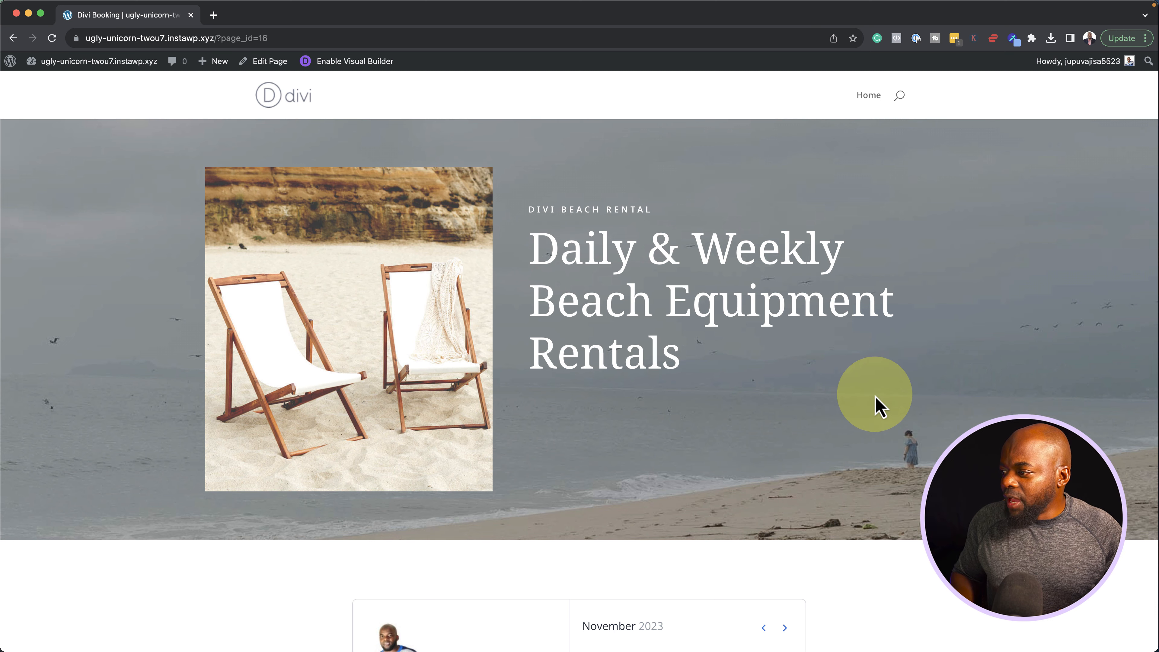
scroll(874, 406, down, 4)
Choose the 12:00 slot on Thursday, November 23 and continue to the details form
click(722, 577)
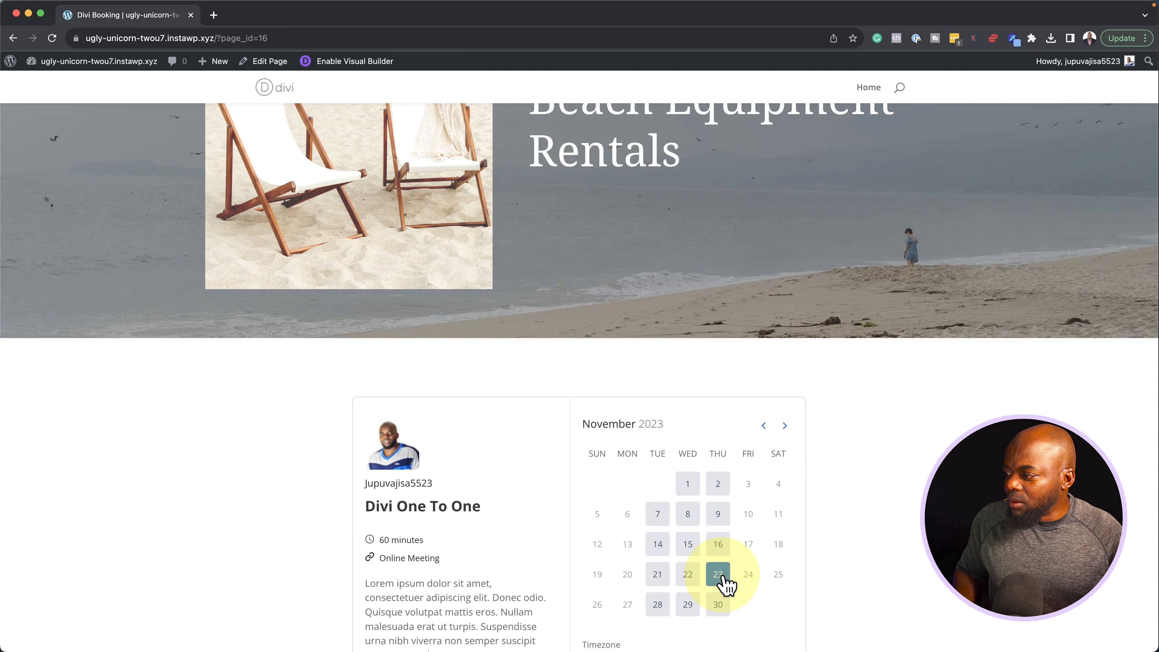
scroll(732, 519, down, 2)
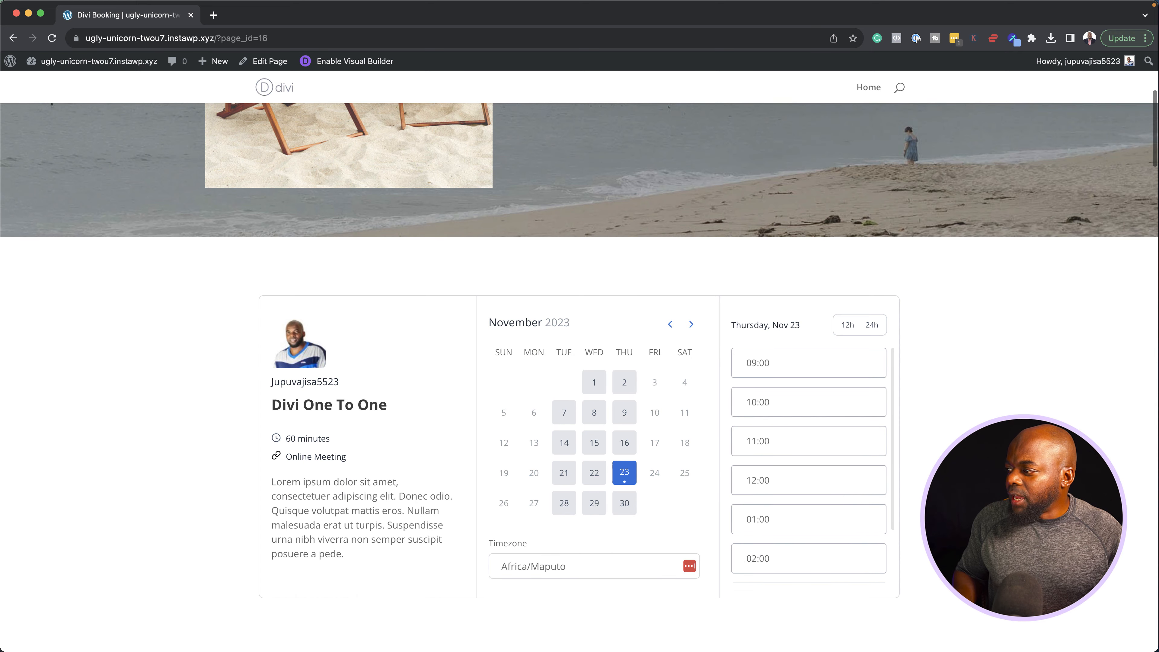
click(817, 479)
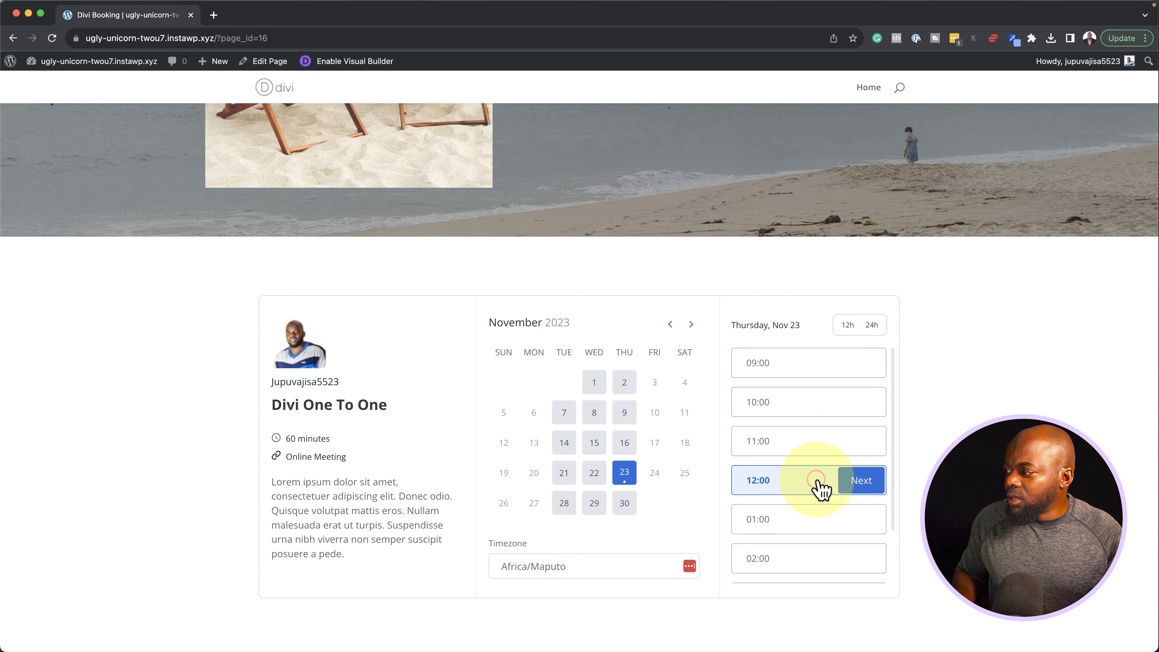
click(861, 478)
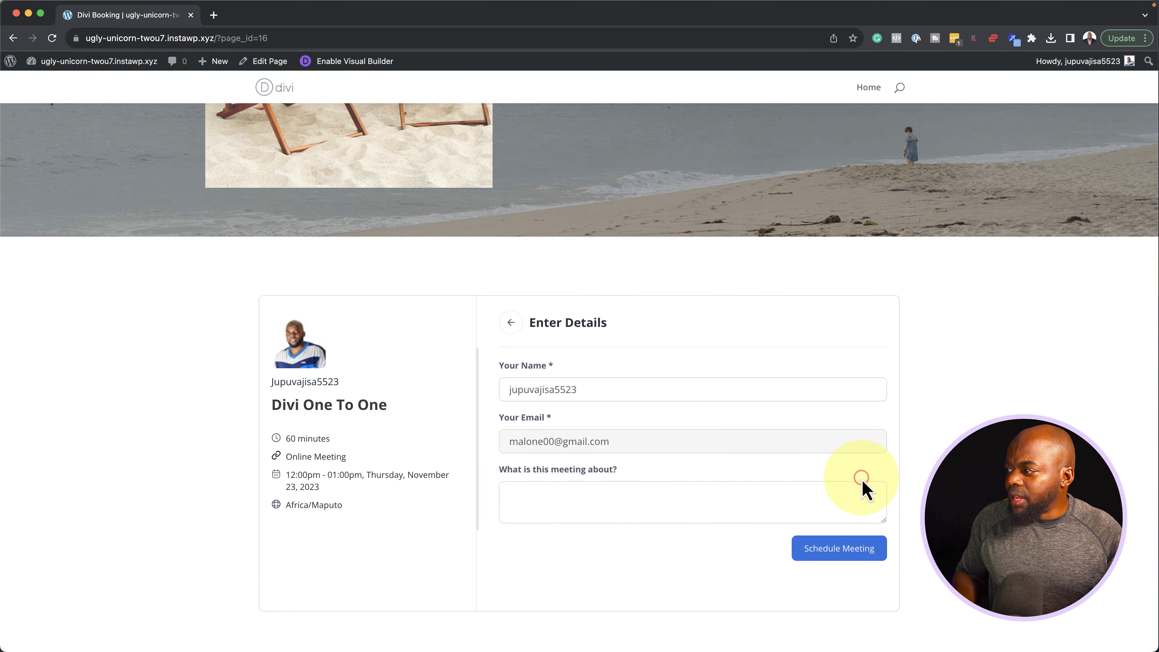
Replace the prefilled name with the guest's name and schedule the meeting
double_click(580, 393)
text(Mak)
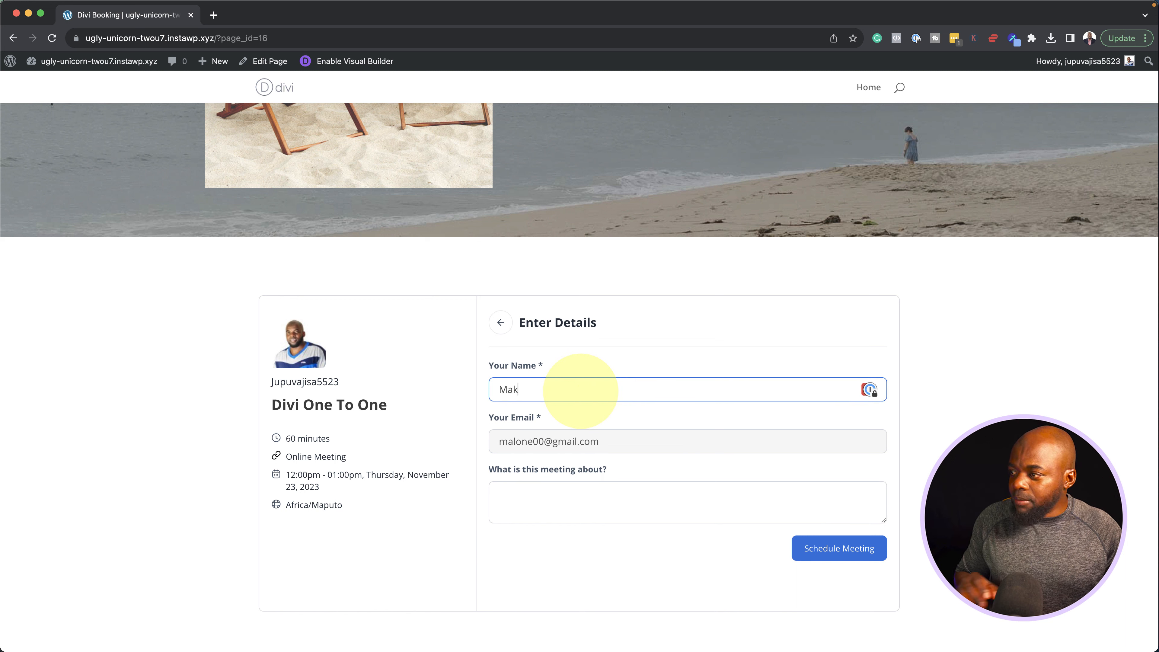
click(543, 445)
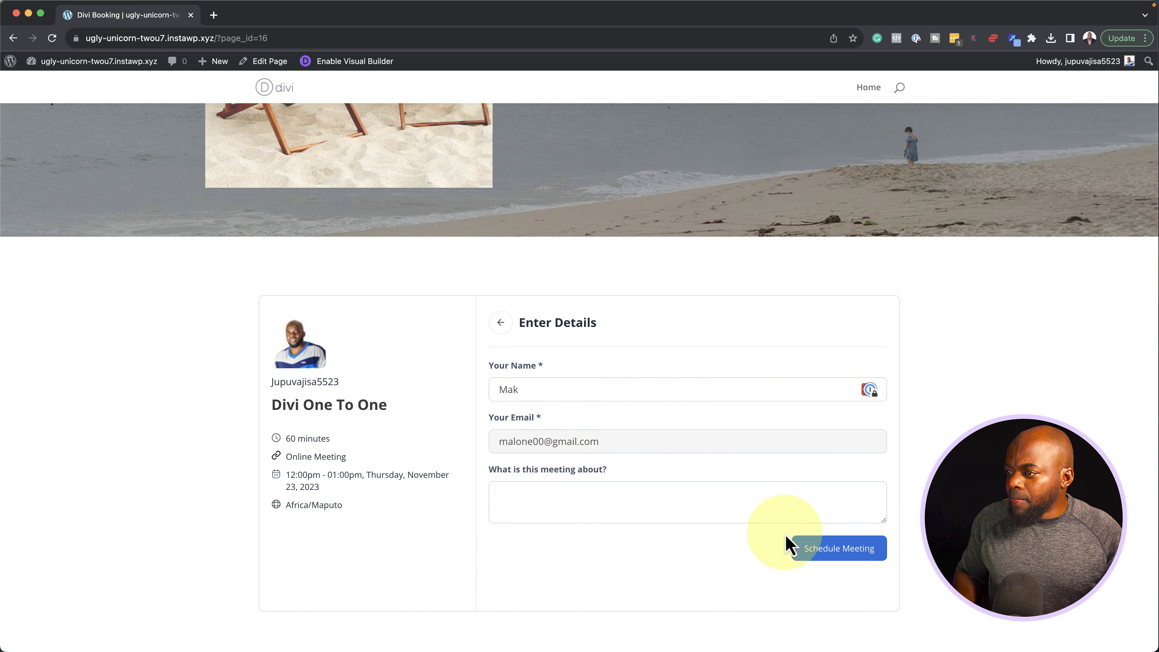
click(836, 555)
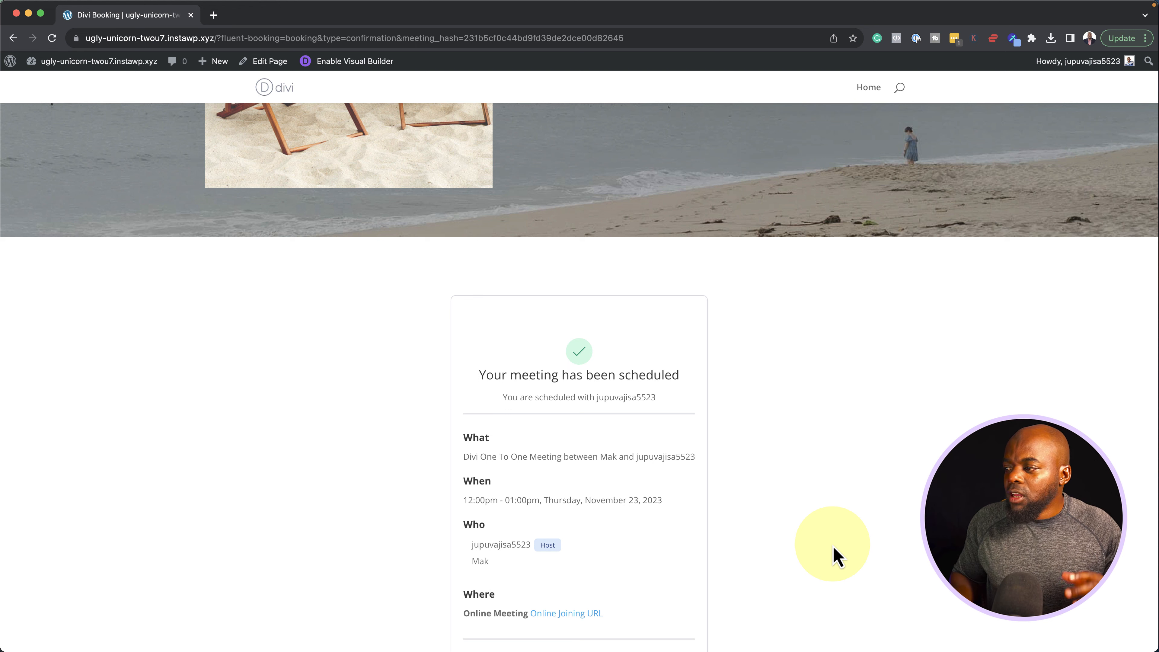
scroll(836, 550, down, 3)
scroll(835, 530, down, 5)
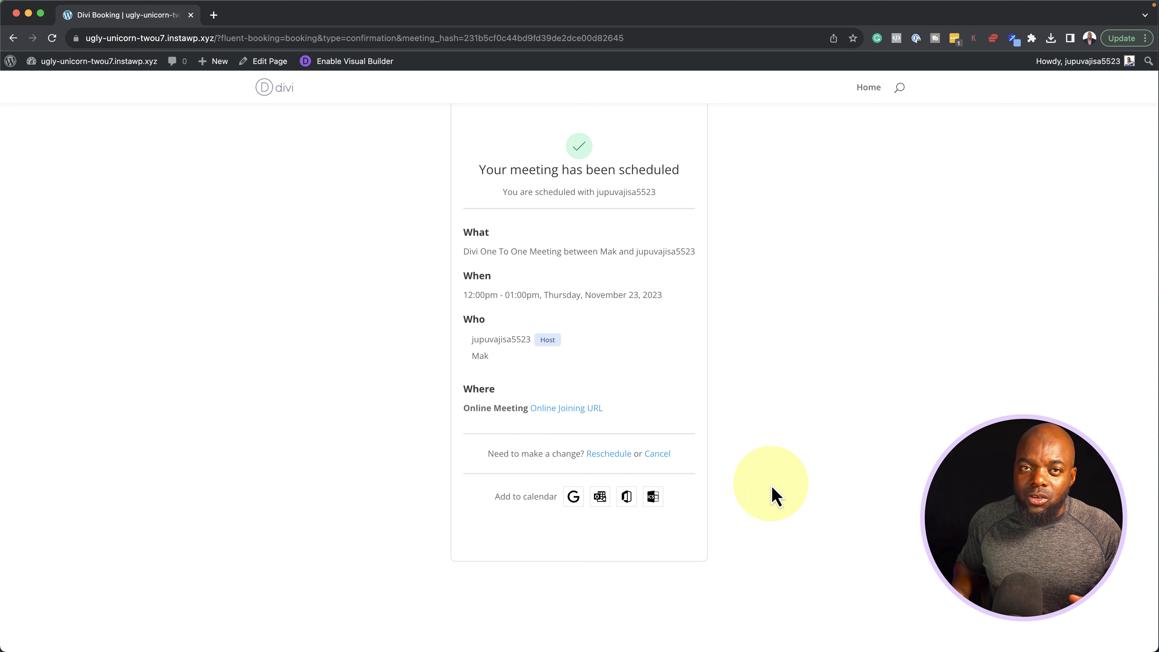
Go to the admin dashboard and open FluentBooking's Bookings list showing the November 23 meeting
scroll(672, 408, up, 10)
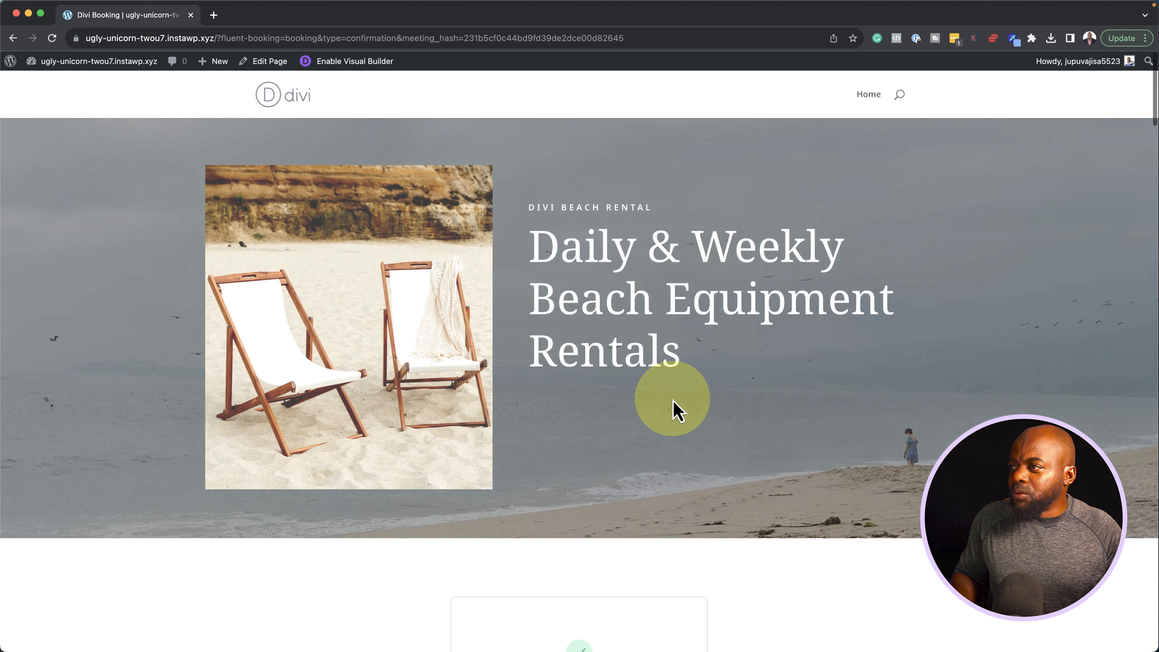
scroll(674, 402, down, 6)
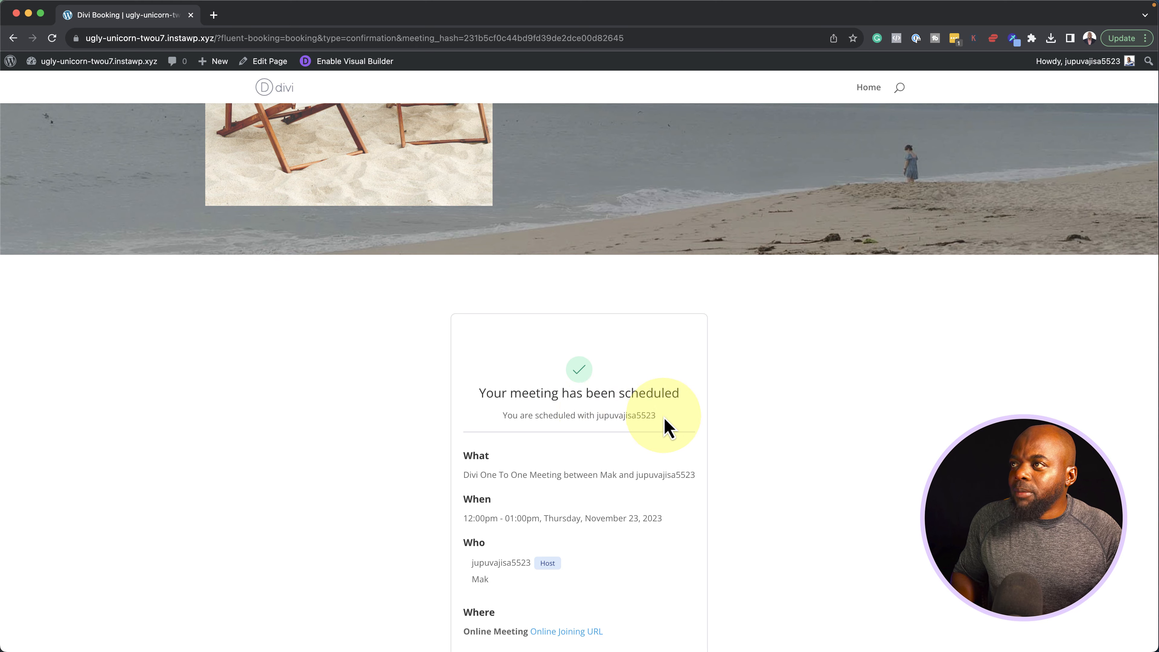
scroll(666, 424, up, 6)
mouse_move(118, 71)
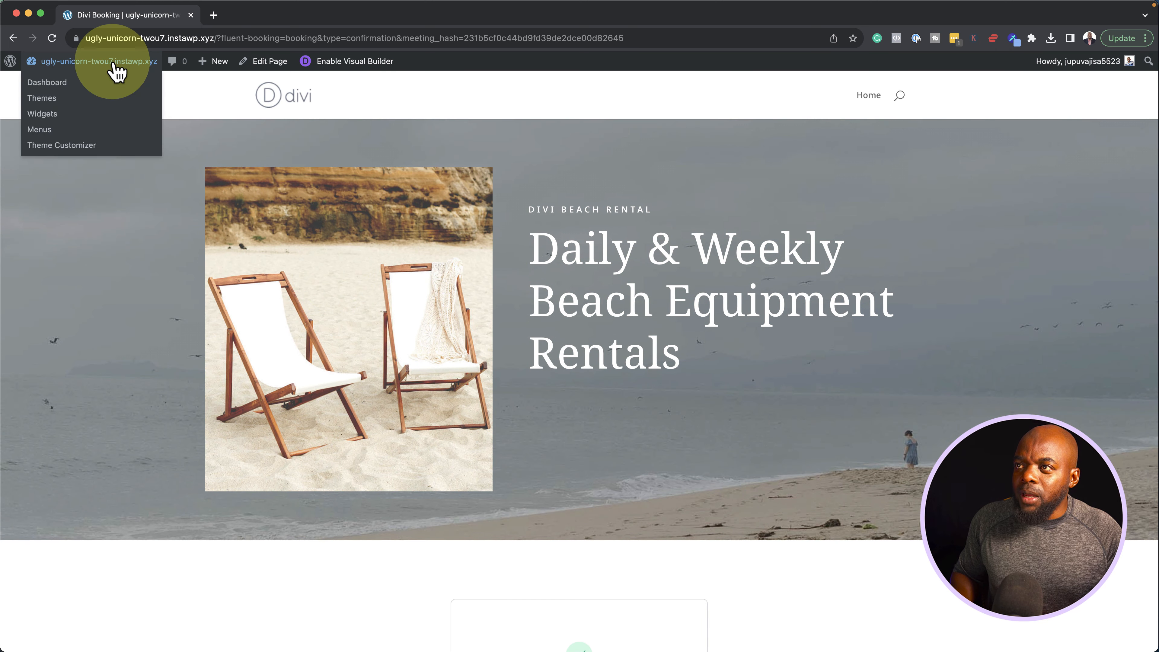
click(71, 83)
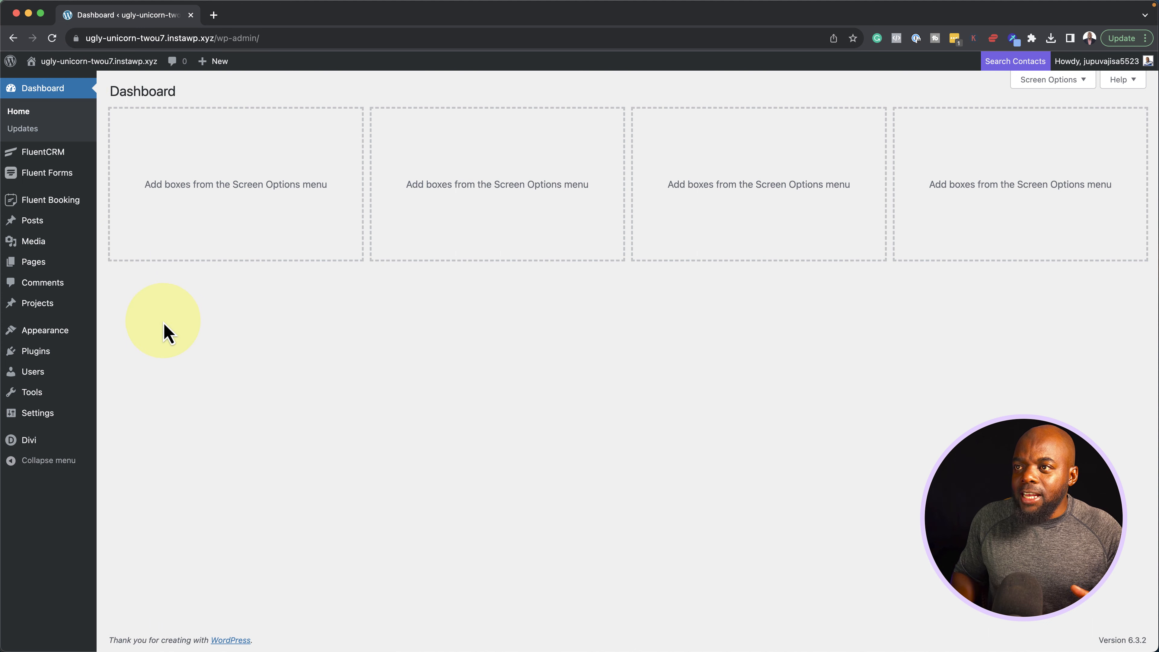
mouse_move(73, 210)
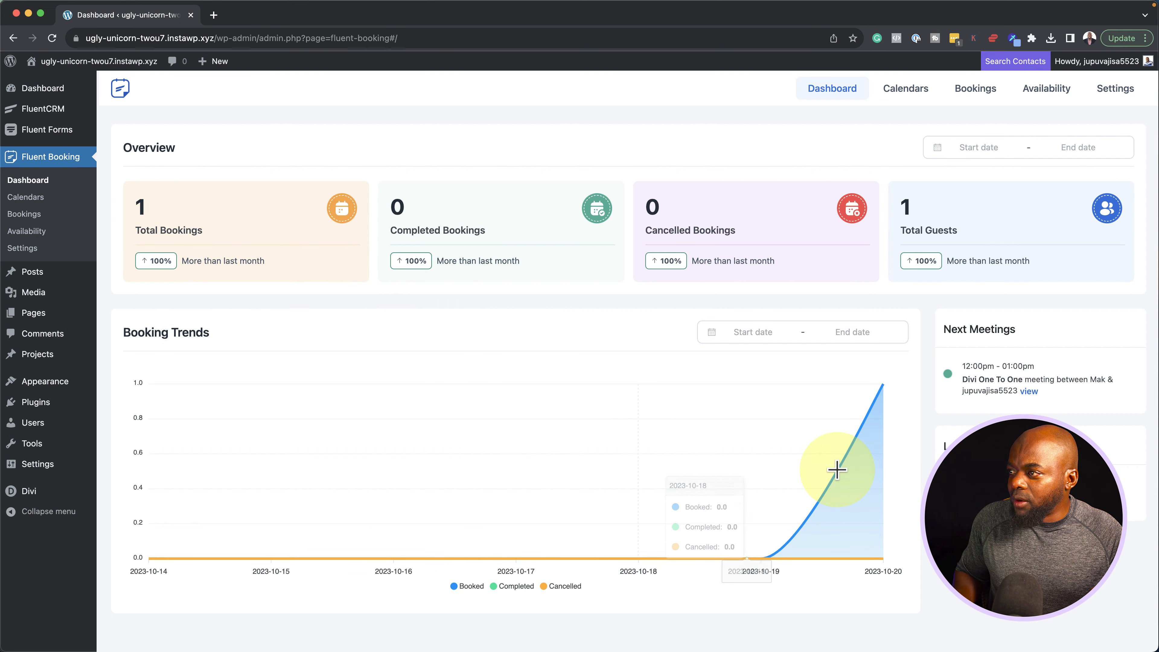
click(905, 90)
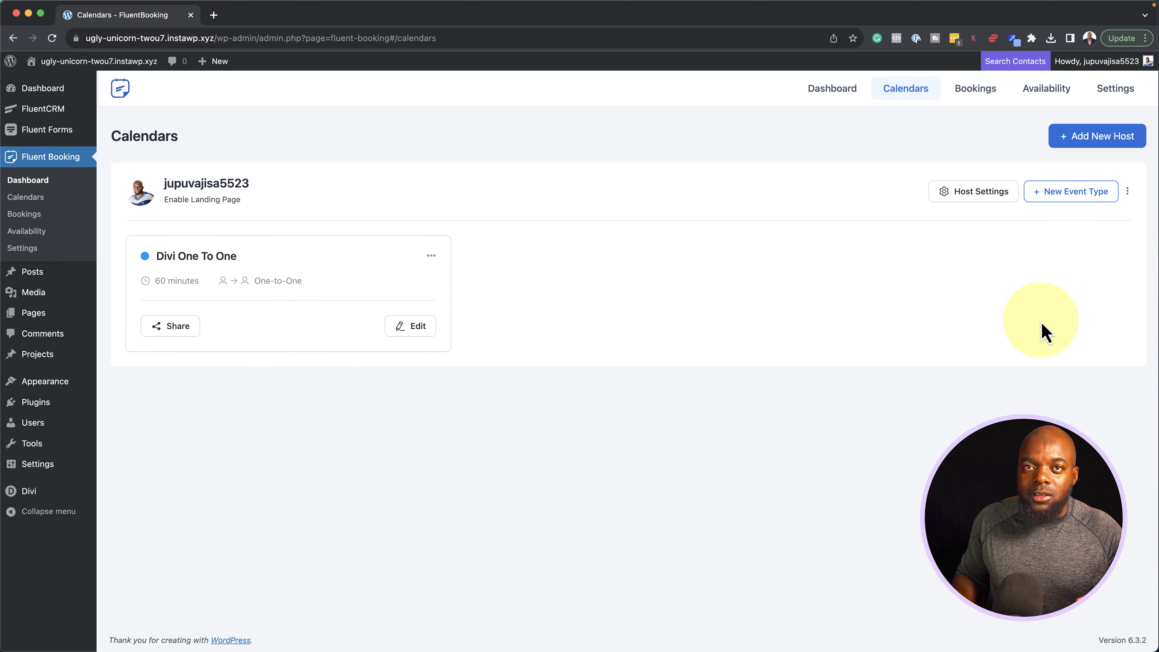
click(984, 96)
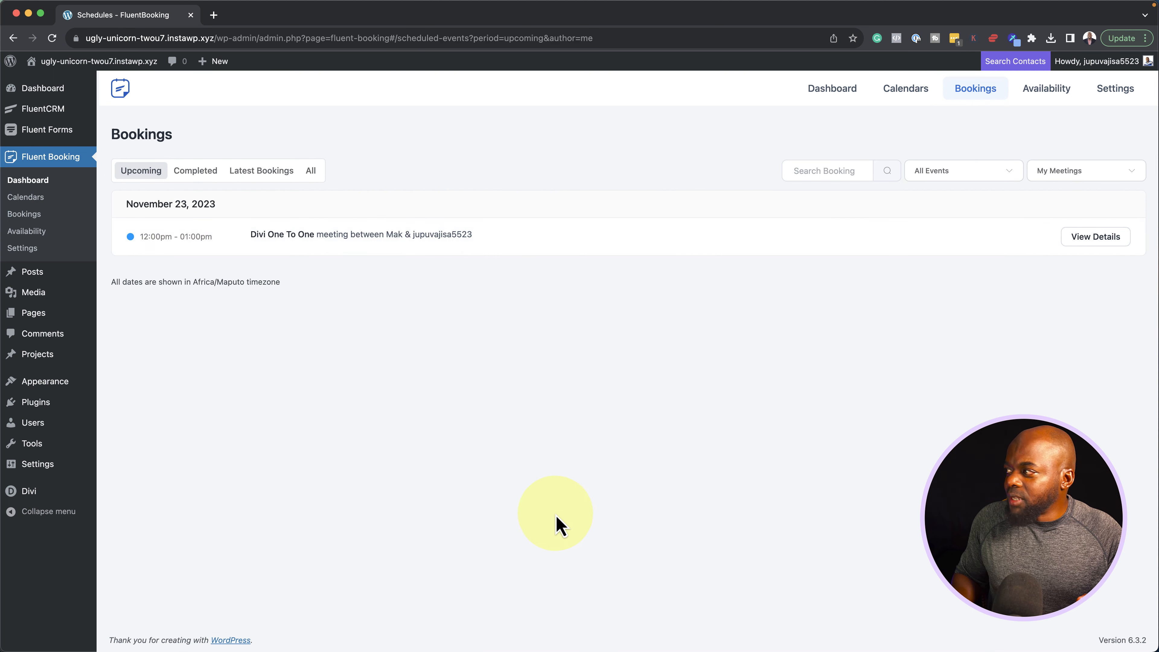
Inspect the November 23 booking's details and status options, then return to Upcoming
click(1095, 237)
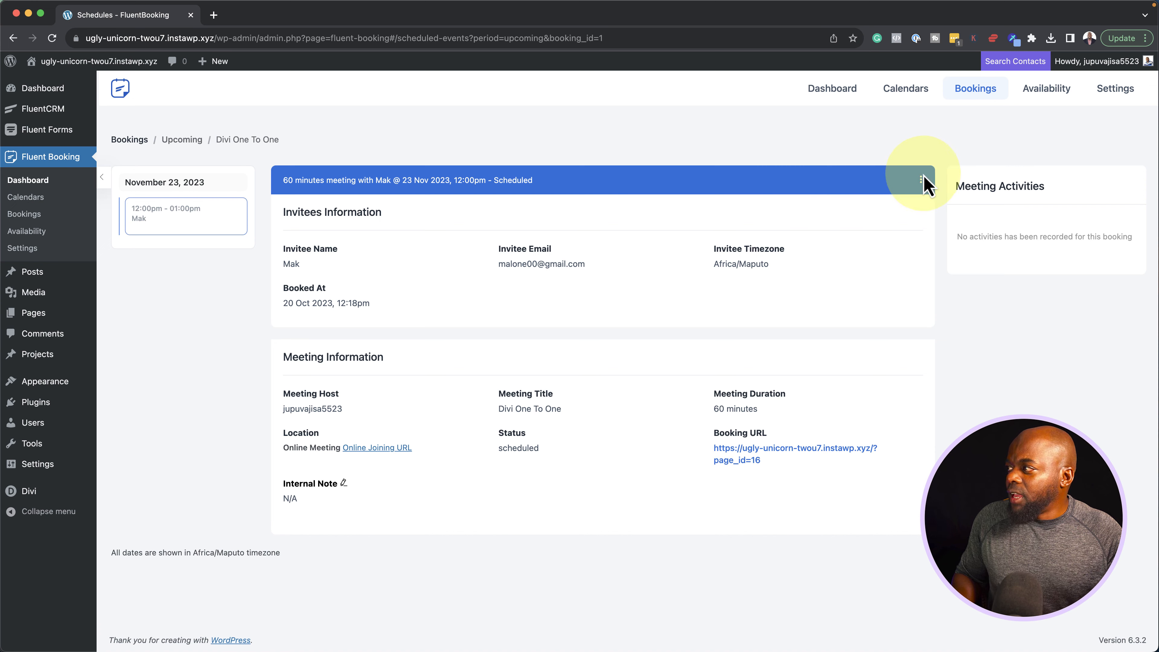
click(920, 179)
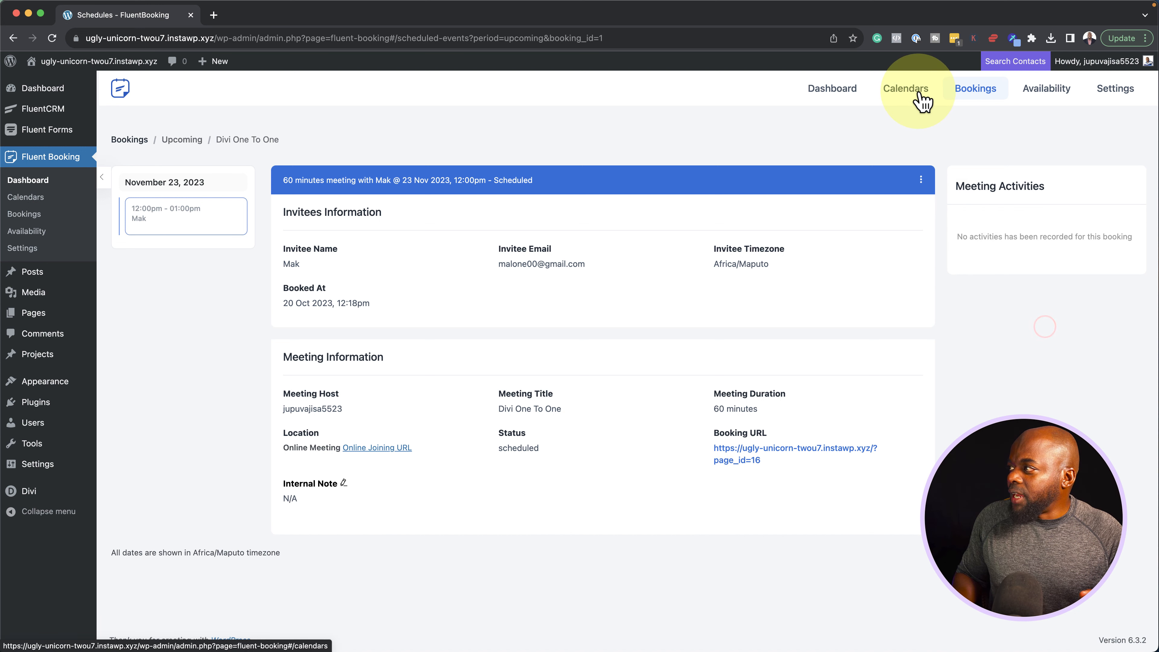
click(965, 90)
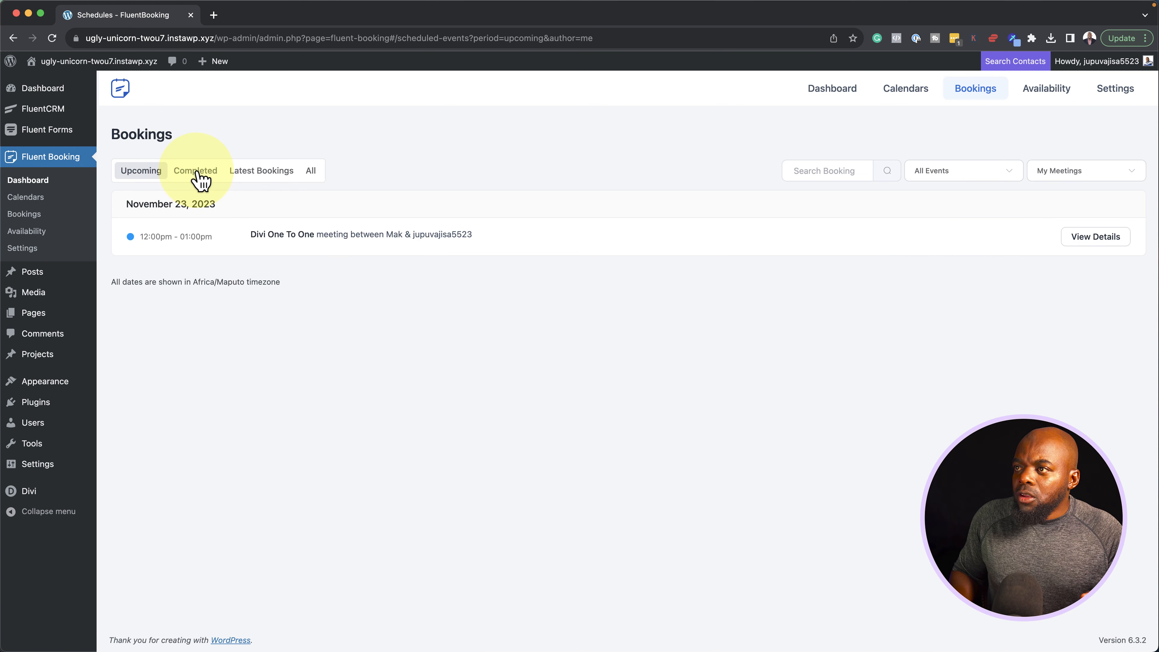
Review Completed and Latest bookings and the owner and event filters, then open the Dashboard
click(196, 173)
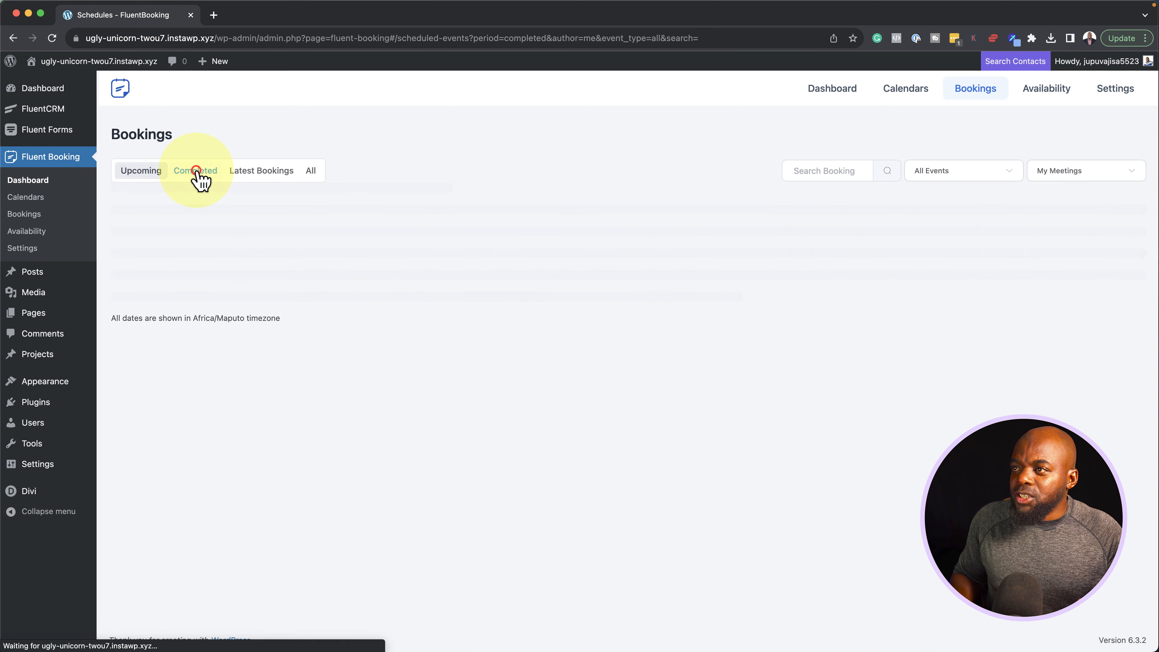
click(281, 173)
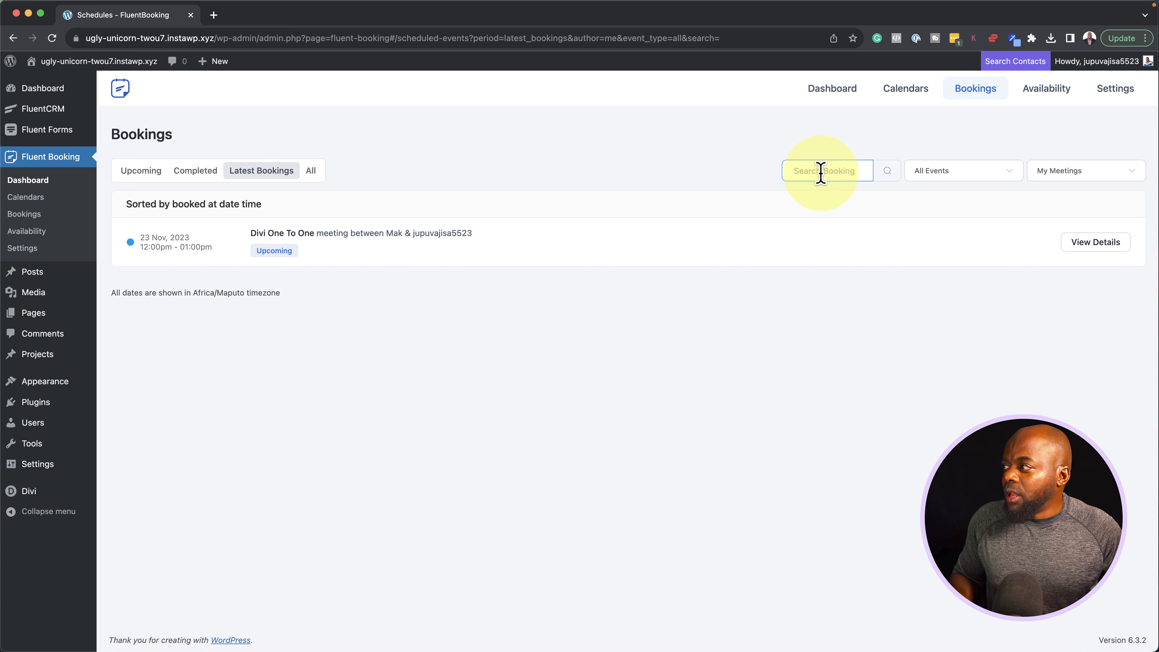
click(1096, 171)
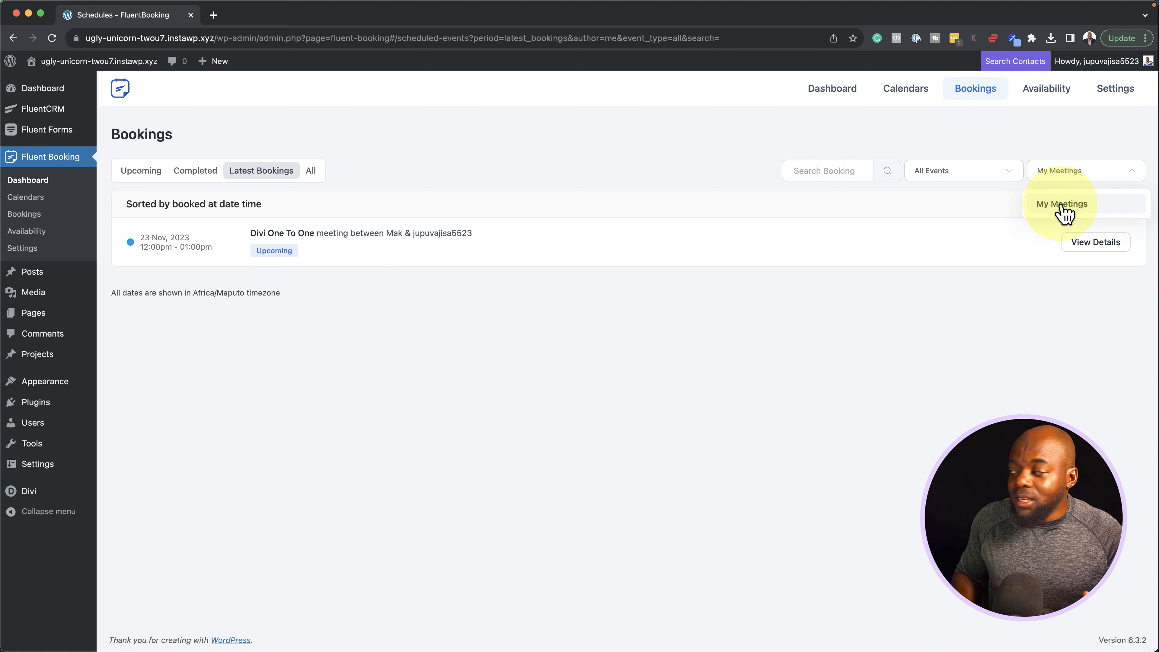
click(975, 178)
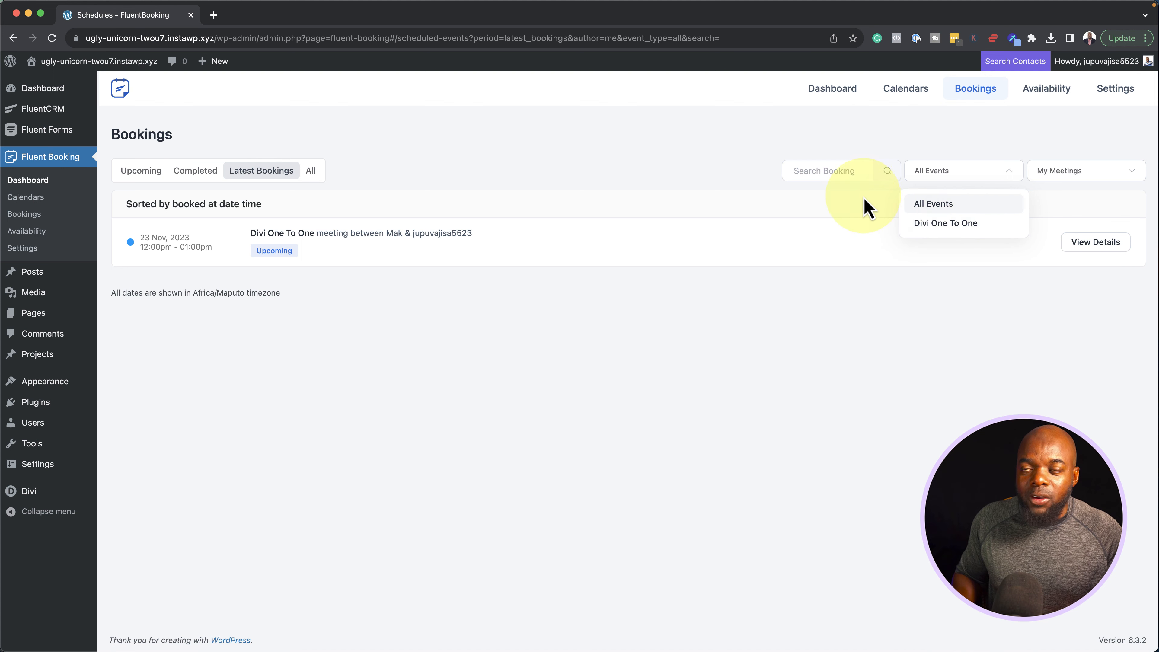
click(824, 173)
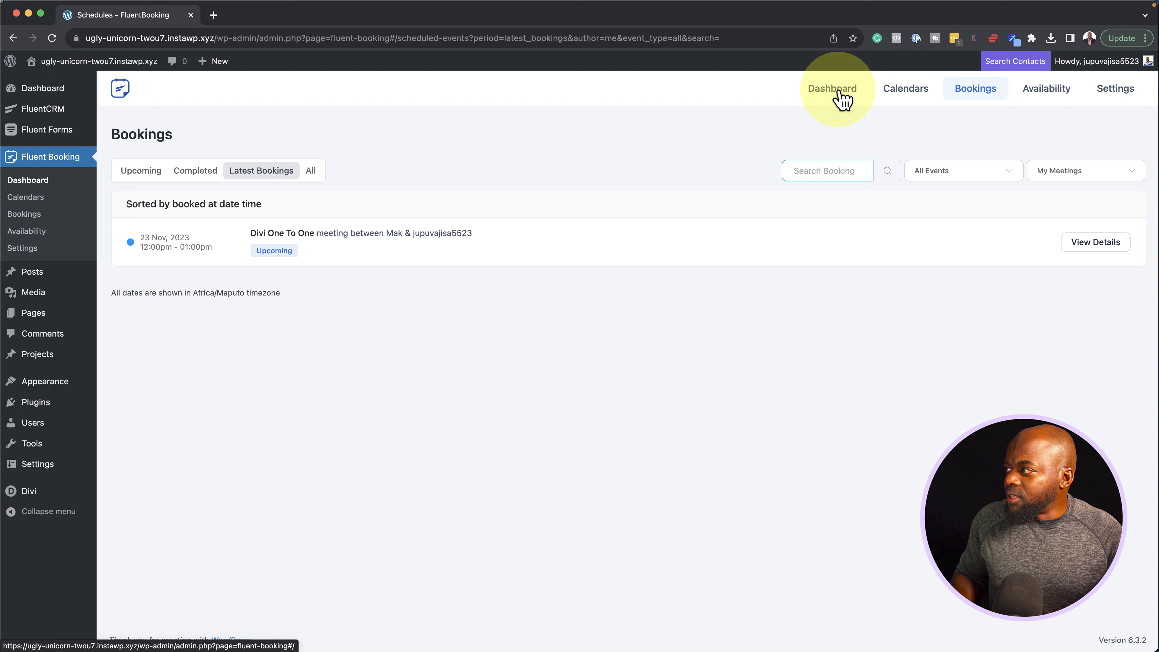
click(834, 100)
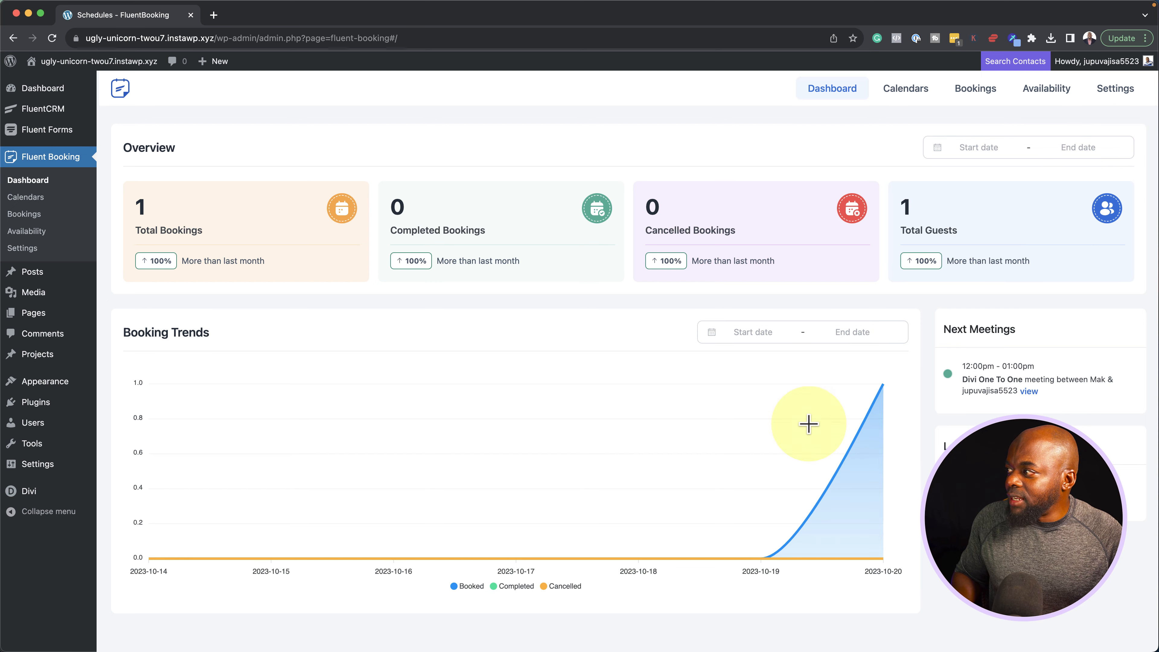
mouse_move(741, 451)
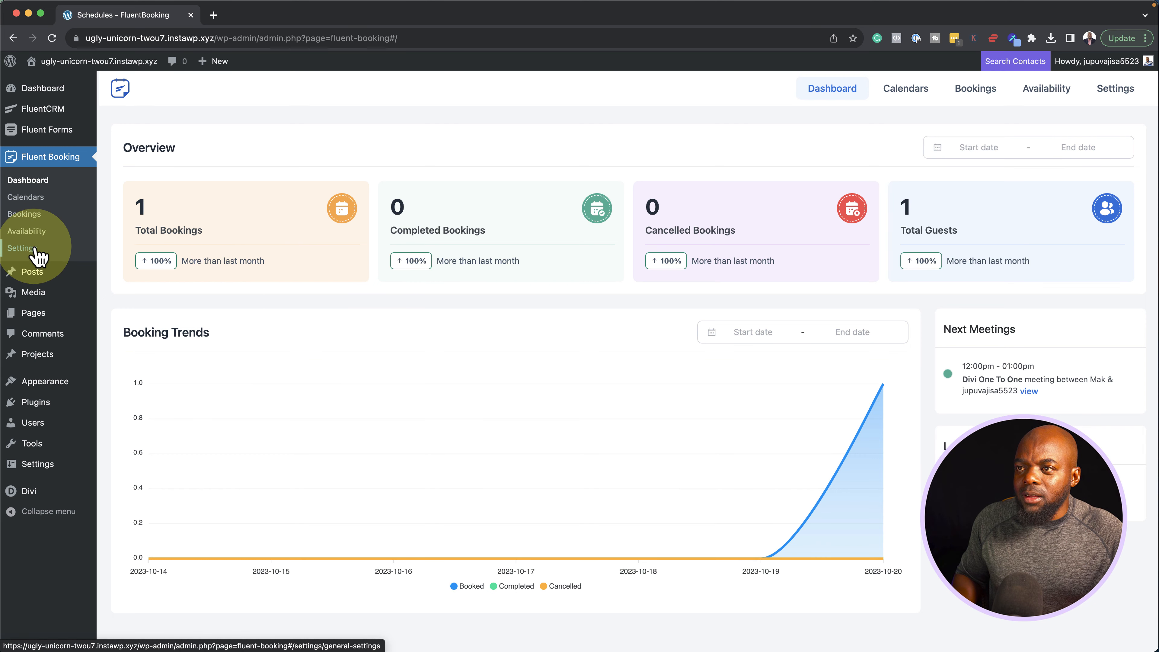
Return to the Calendars page listing Divi One To One and start adding a new host
click(923, 89)
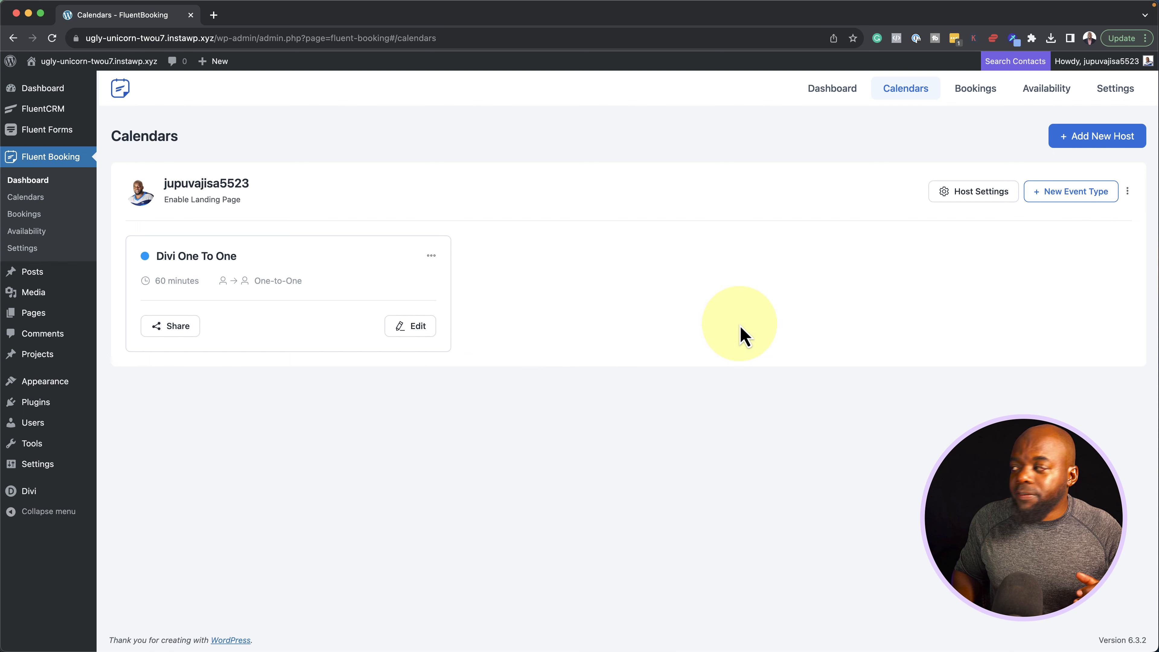
click(1110, 140)
Select the second user as the new host with a Group booking type
click(879, 144)
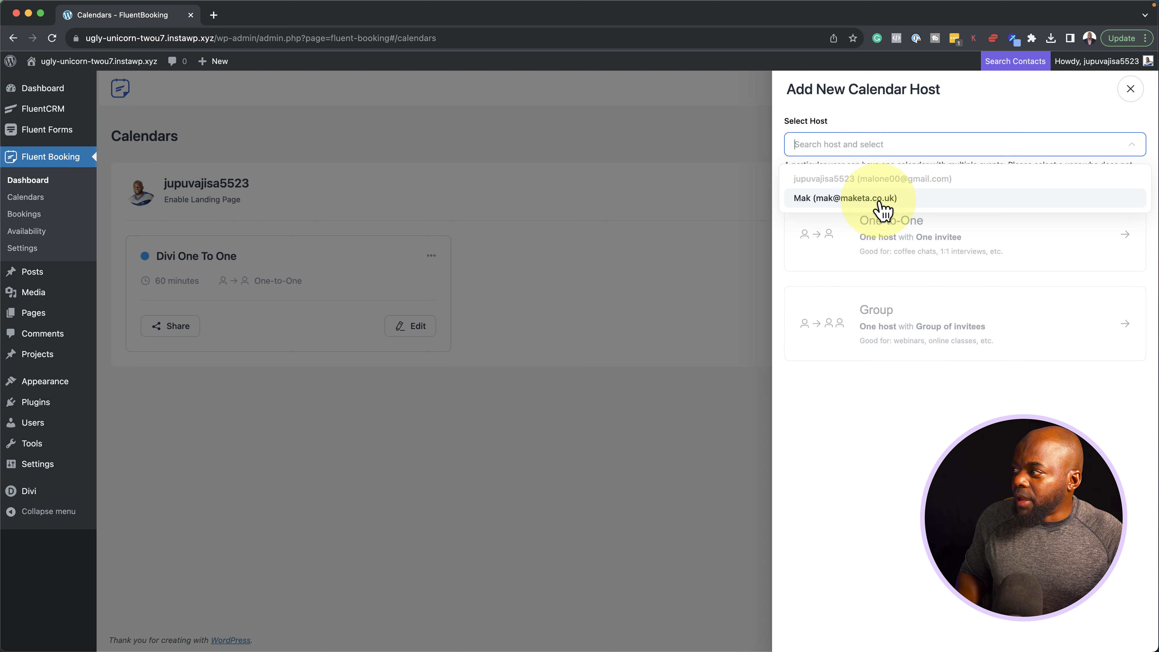
click(913, 206)
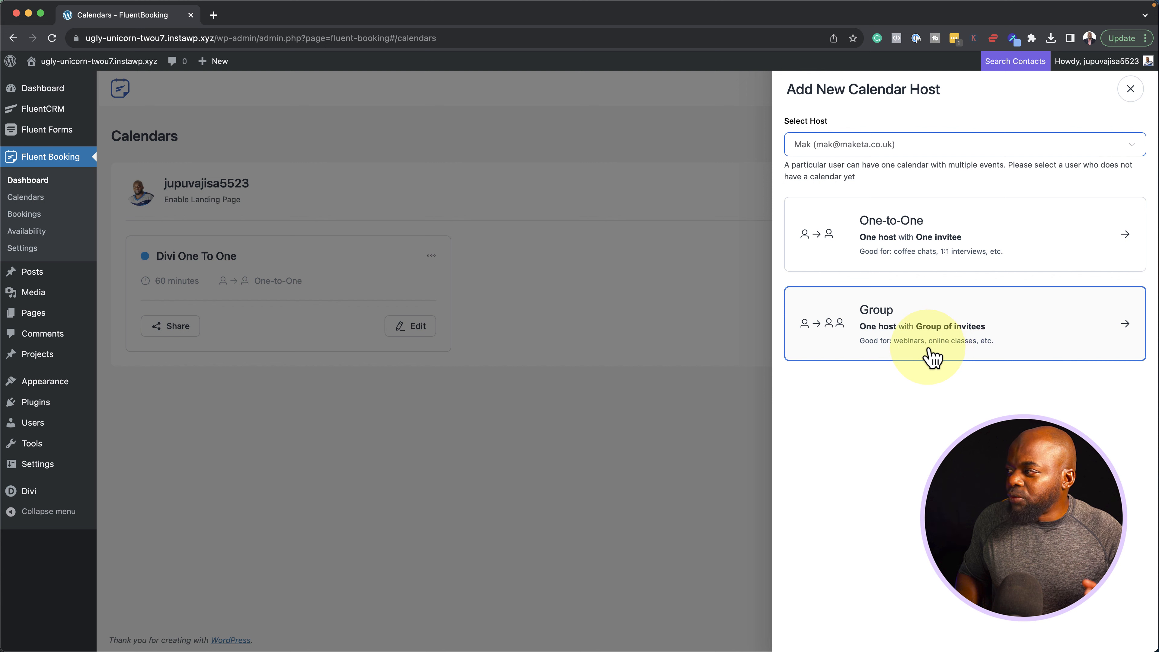
click(942, 338)
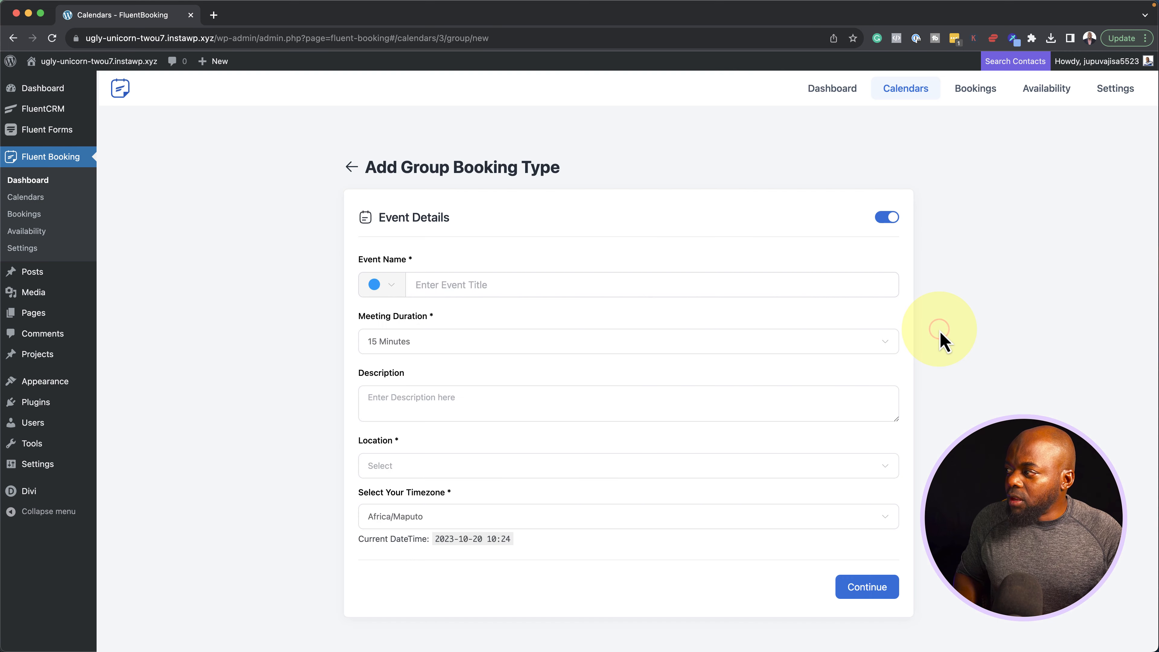
Name the event Webinar, set its location to Online Meeting, and continue to availability
click(593, 285)
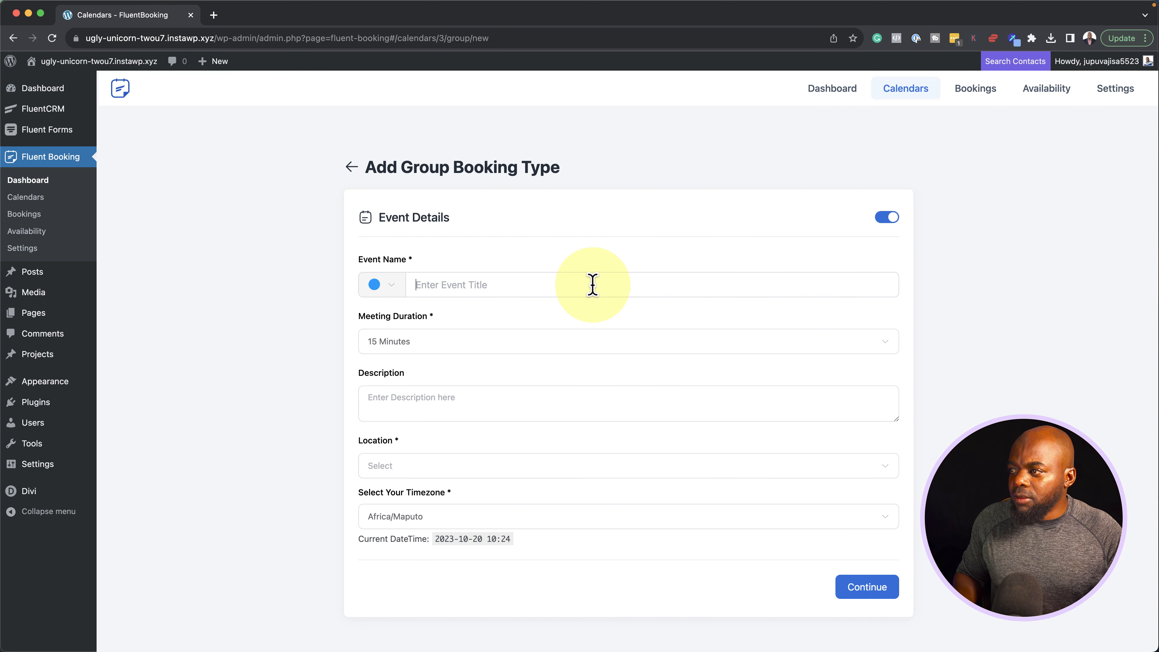
text(Web)
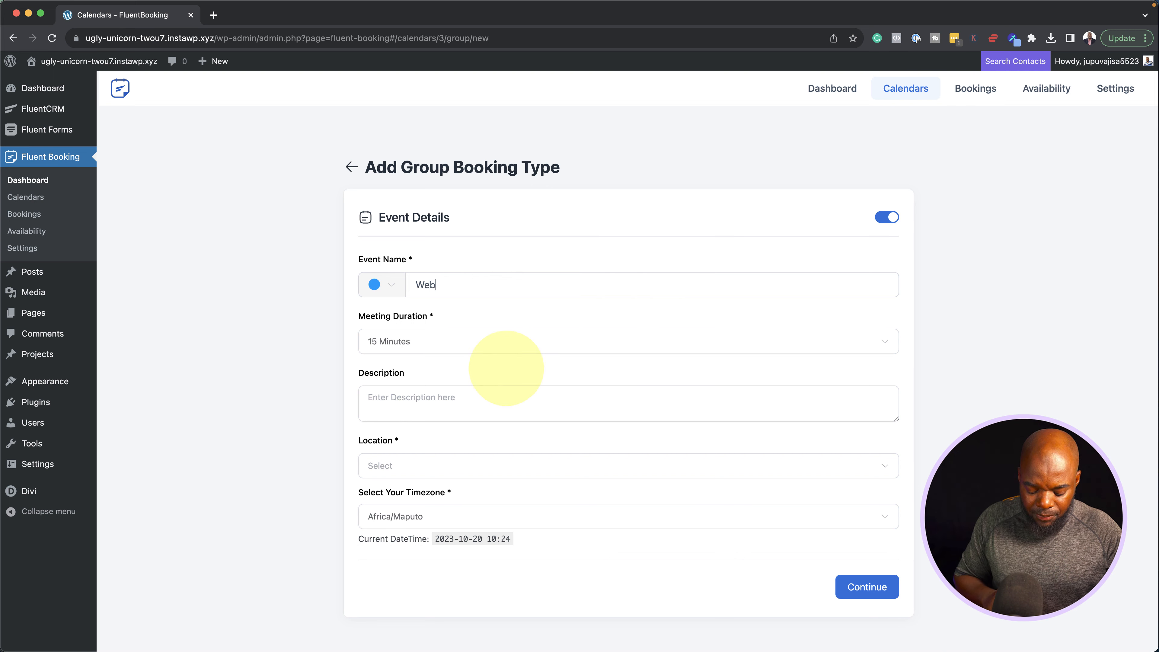
click(416, 466)
click(413, 439)
click(509, 178)
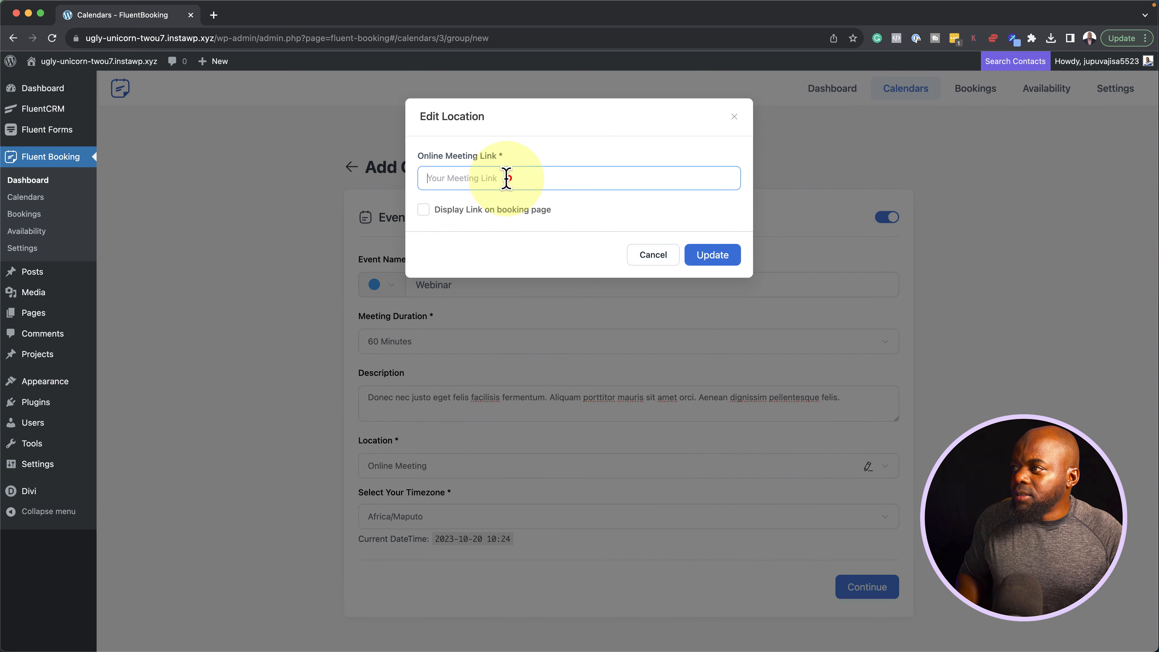
click(530, 451)
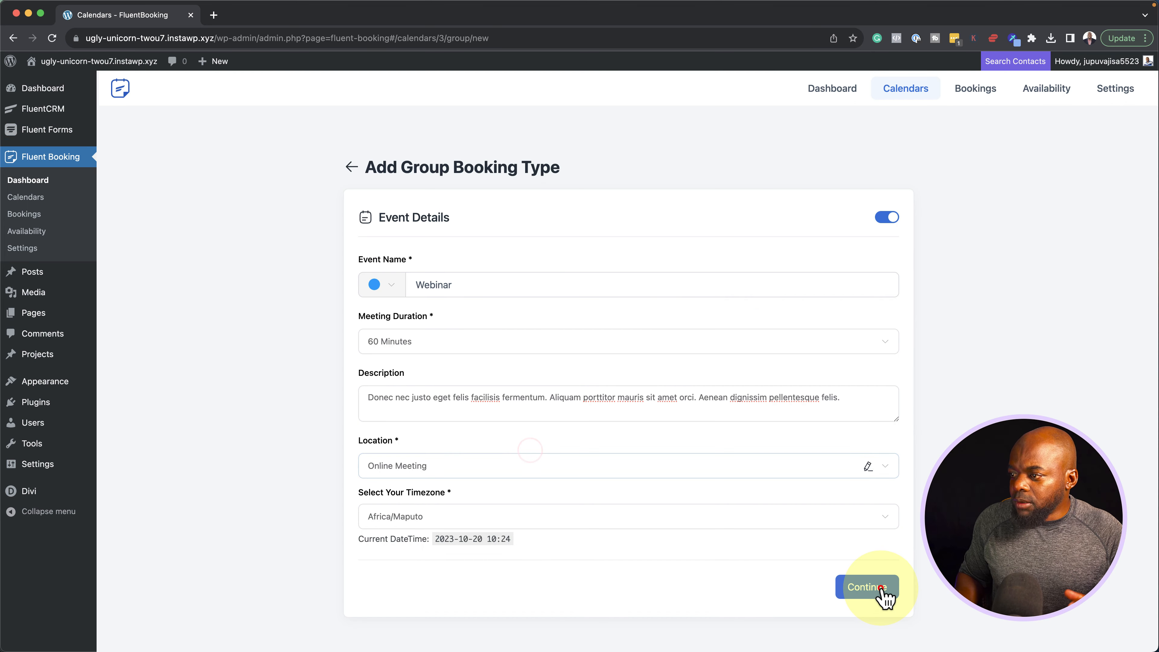
click(881, 589)
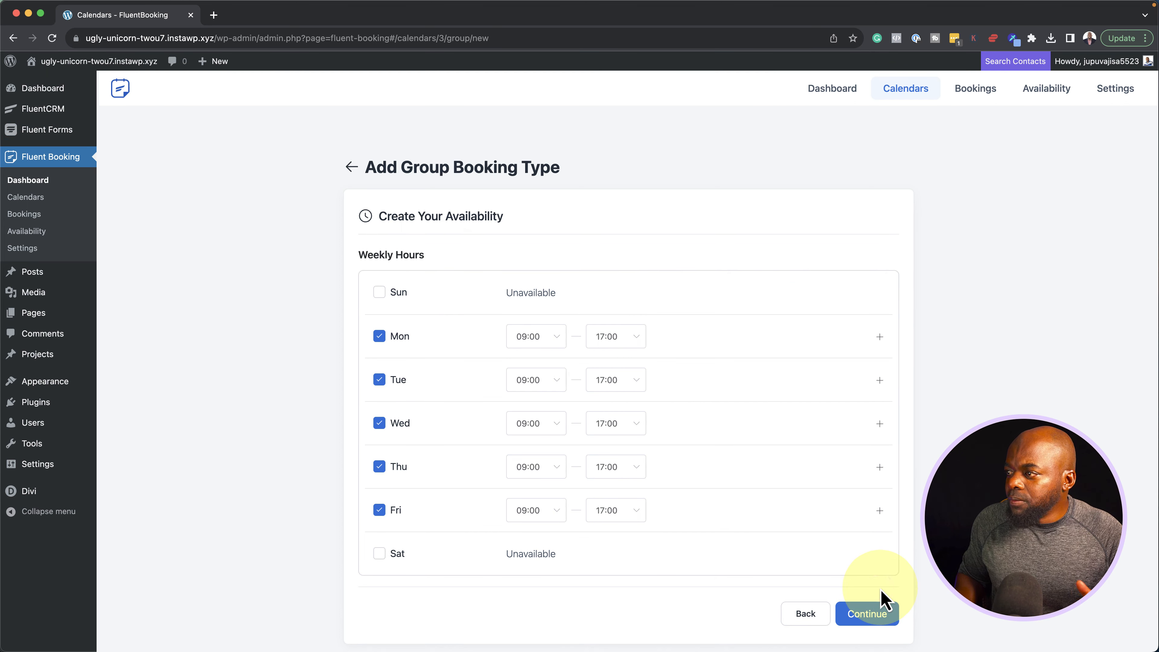
Create the Webinar with weekday hours, 100 max invitees per spot, and remaining spots displayed
click(879, 620)
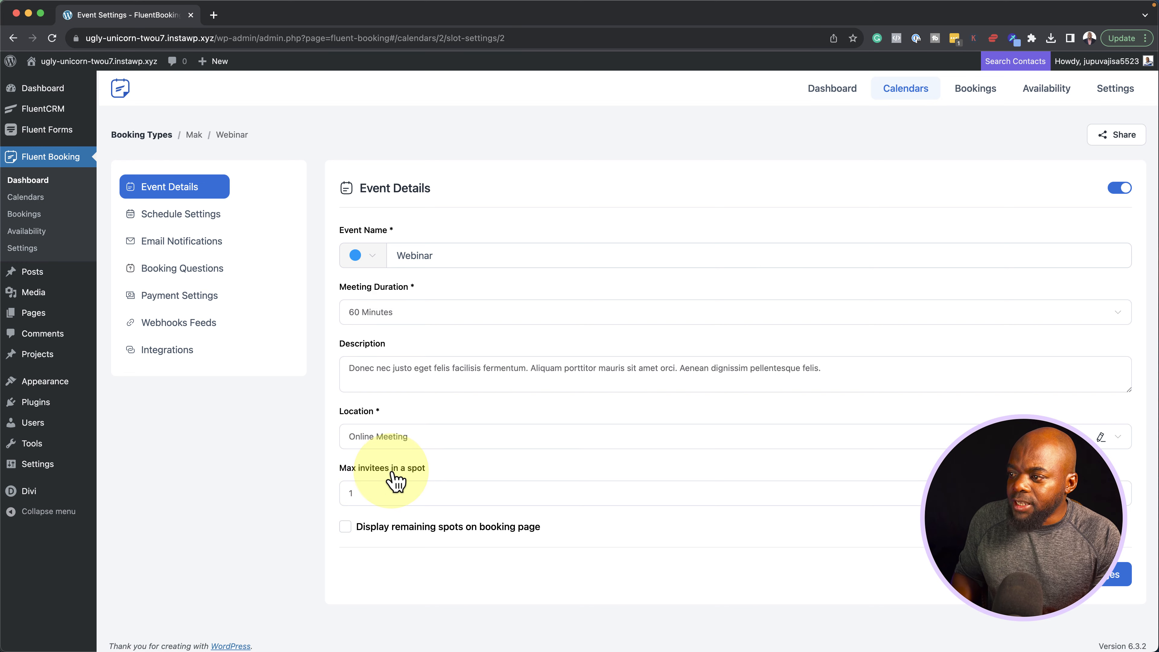
click(387, 493)
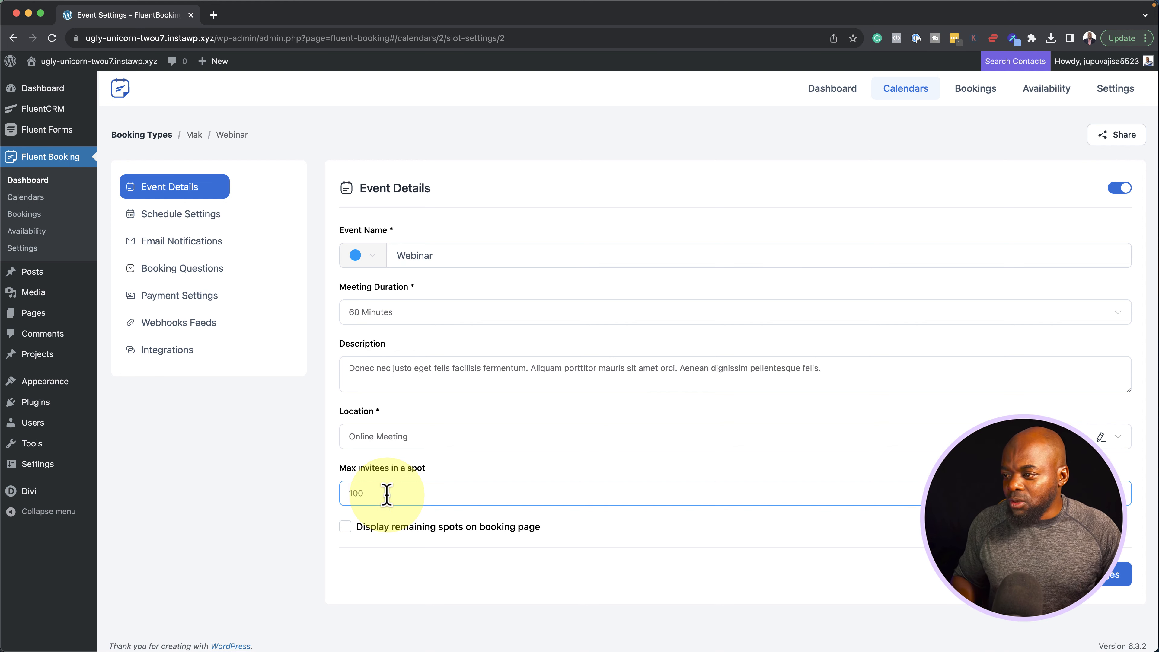
click(347, 528)
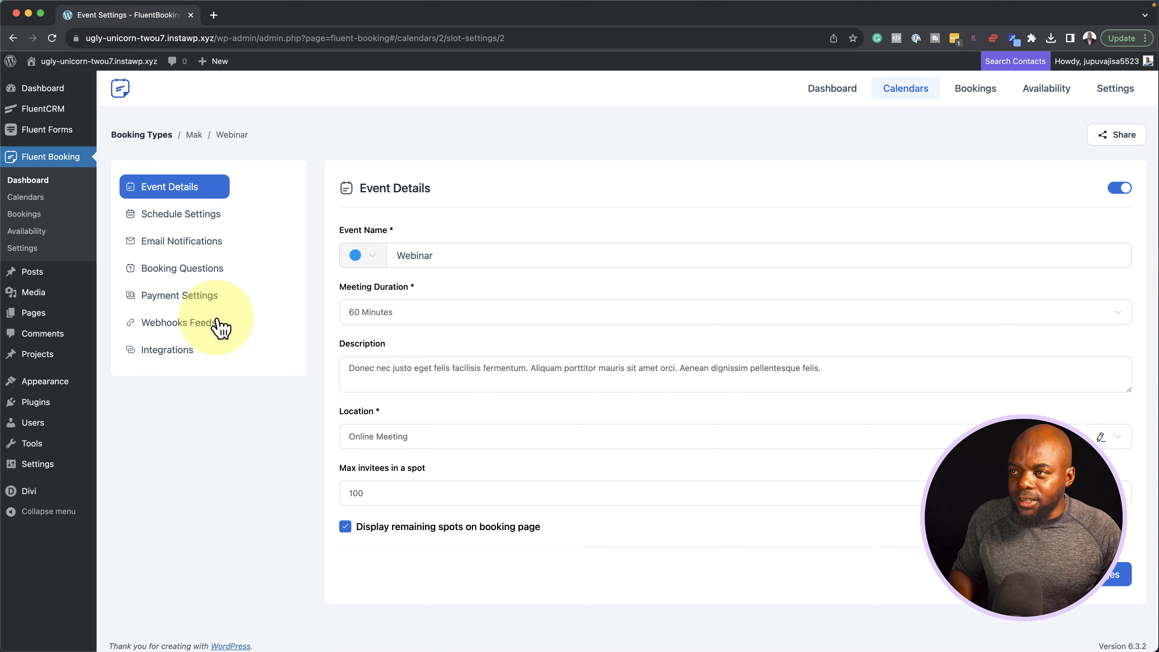
click(25, 198)
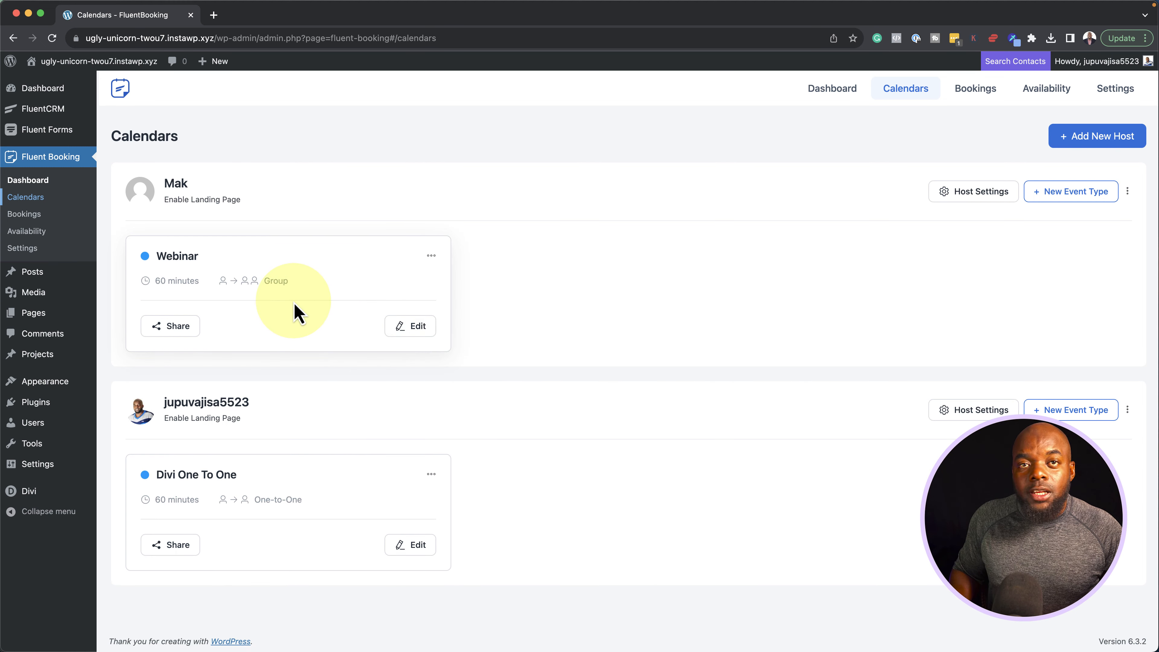
Check the Webinar's landing page sharing option and enable landing page features for the host calendar
click(187, 329)
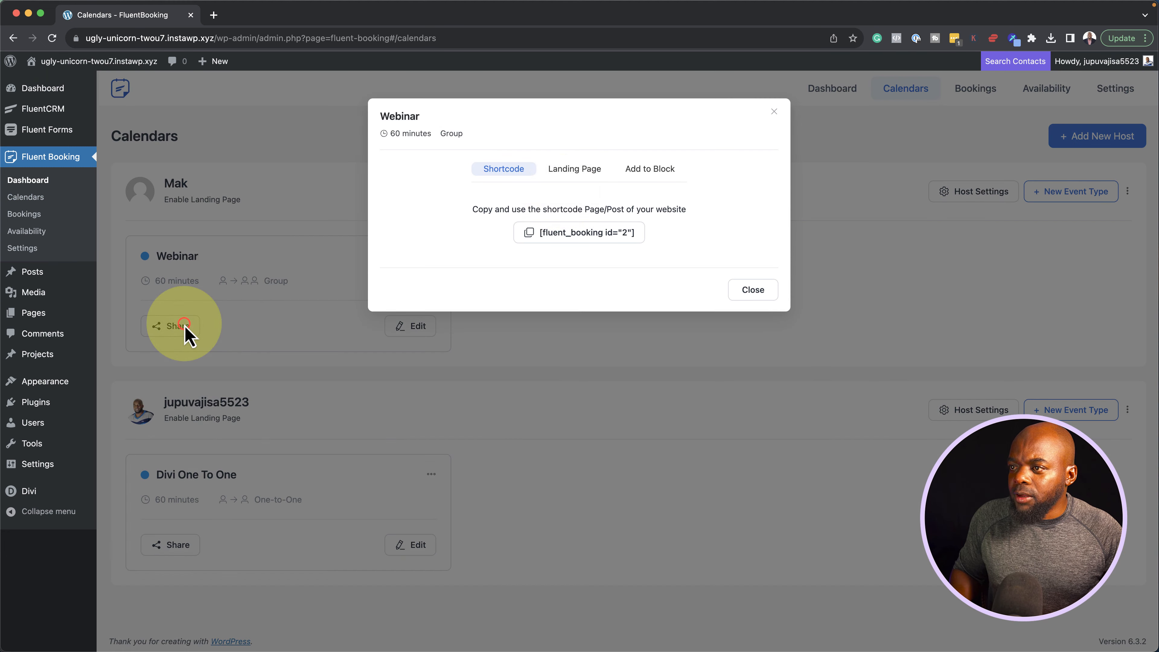
click(578, 168)
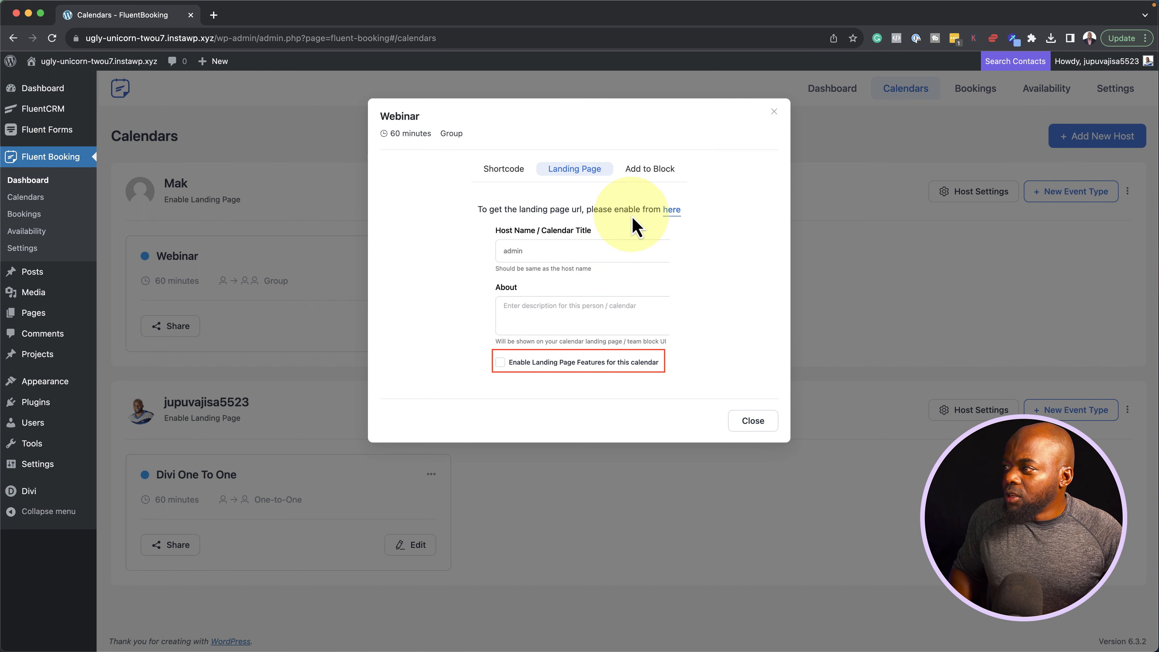
click(672, 210)
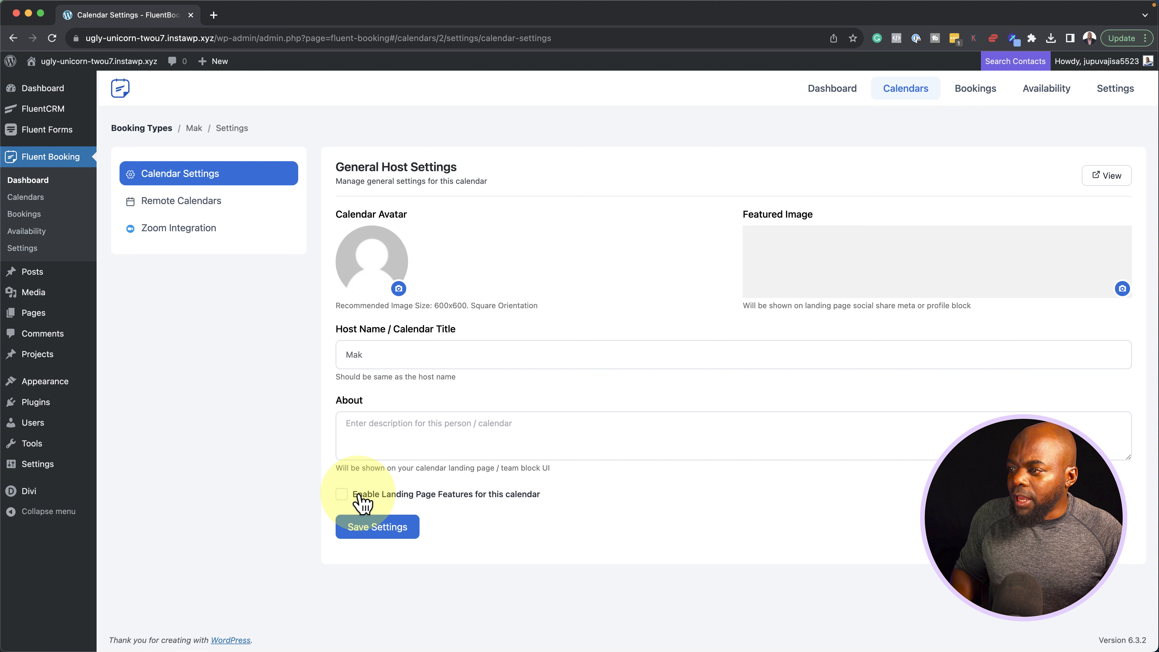
click(342, 495)
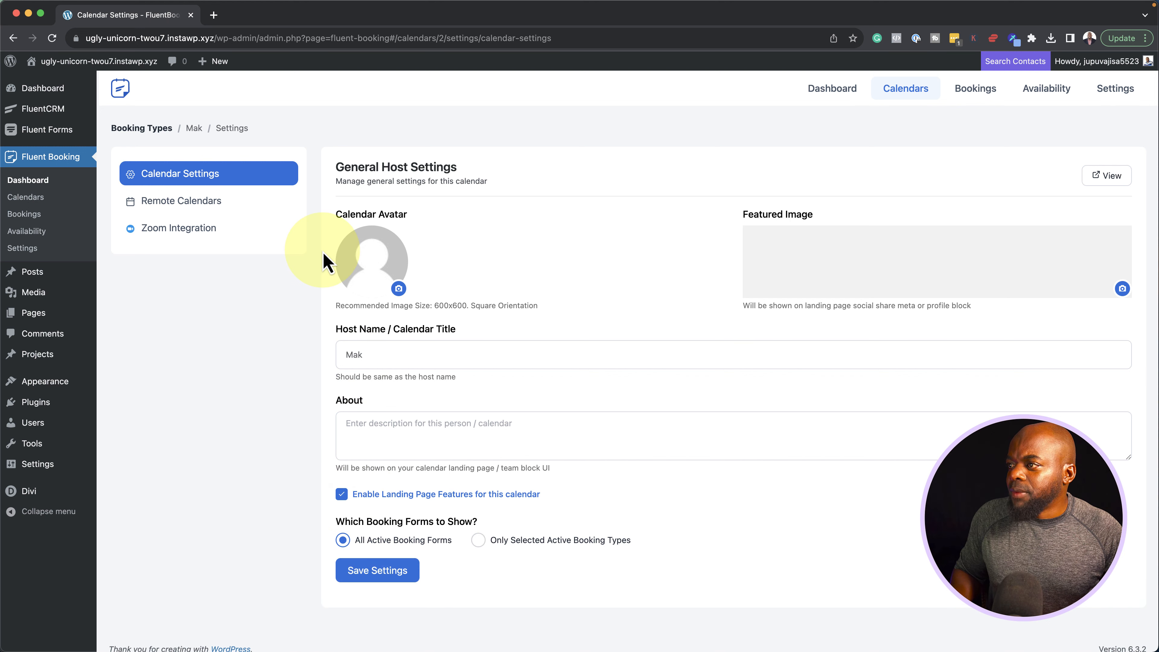
Upload Screenshot 2023-10-20 at 01.03.39.png from the Desktop as the calendar avatar
click(399, 288)
click(653, 328)
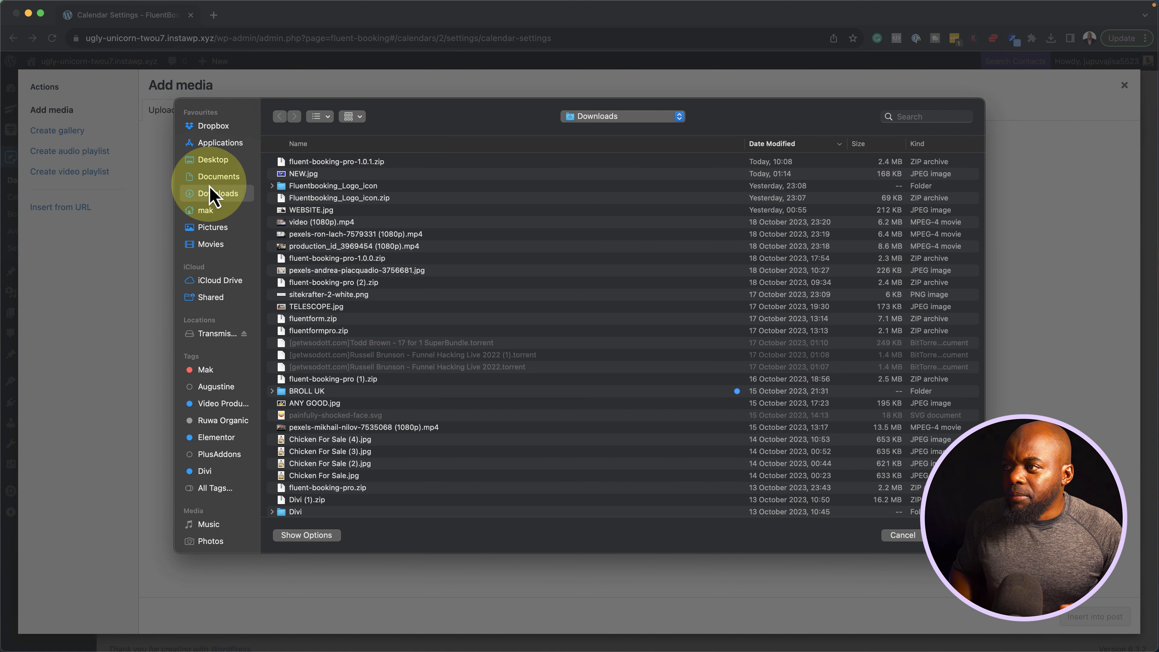
click(226, 160)
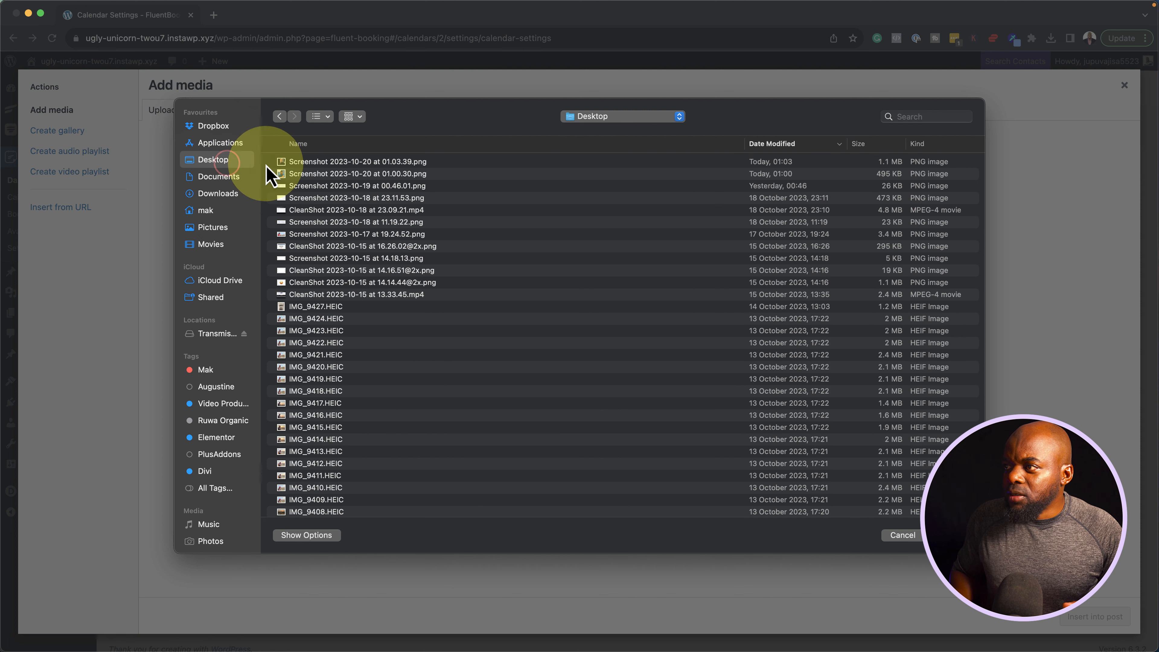
double_click(308, 162)
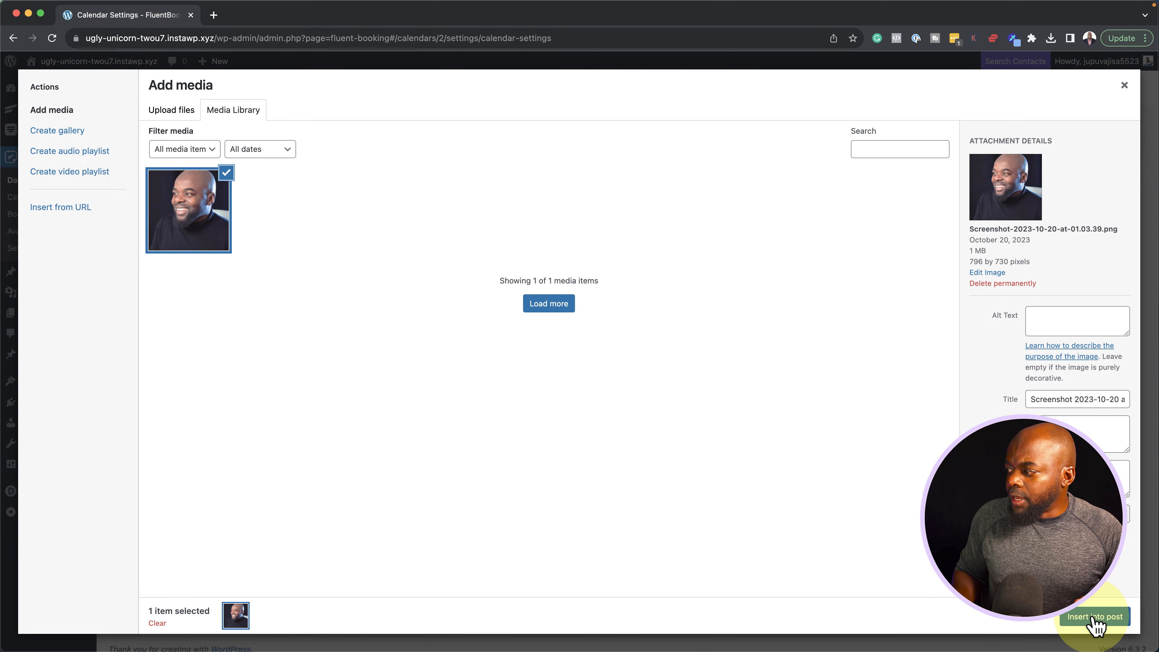
click(1094, 617)
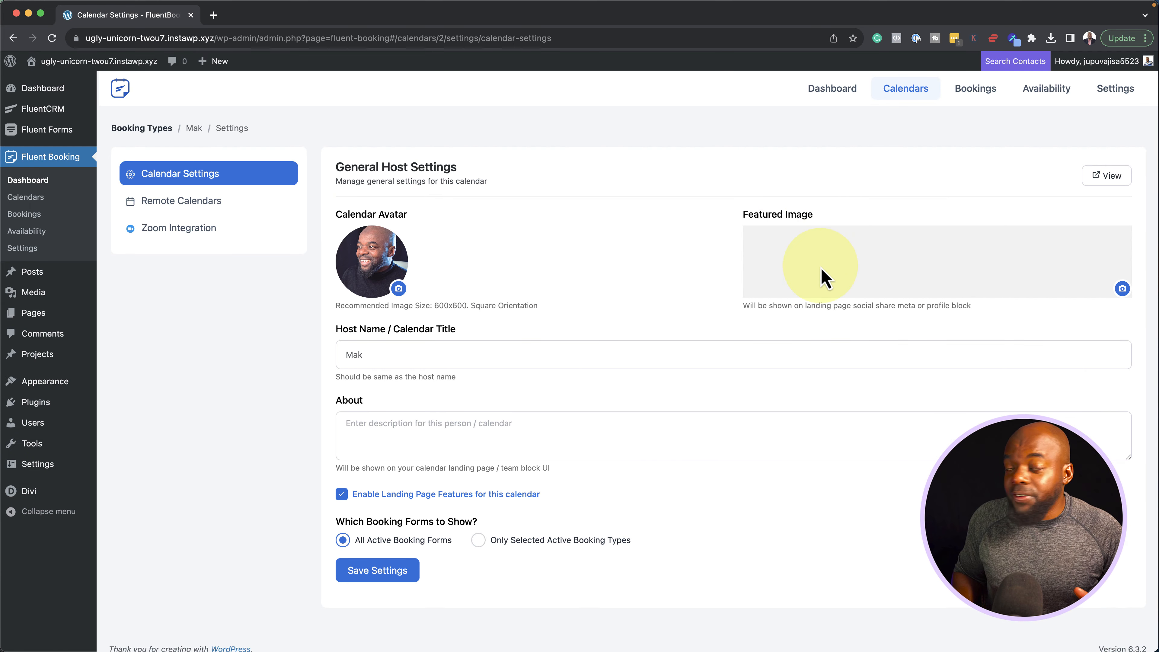
Paste placeholder Lorem text into the About description and save the calendar settings
click(406, 429)
text(Praesent dapibus neque id cursus faucibus tortor neque egestas auguae eu vulputate magna eros eu erat.)
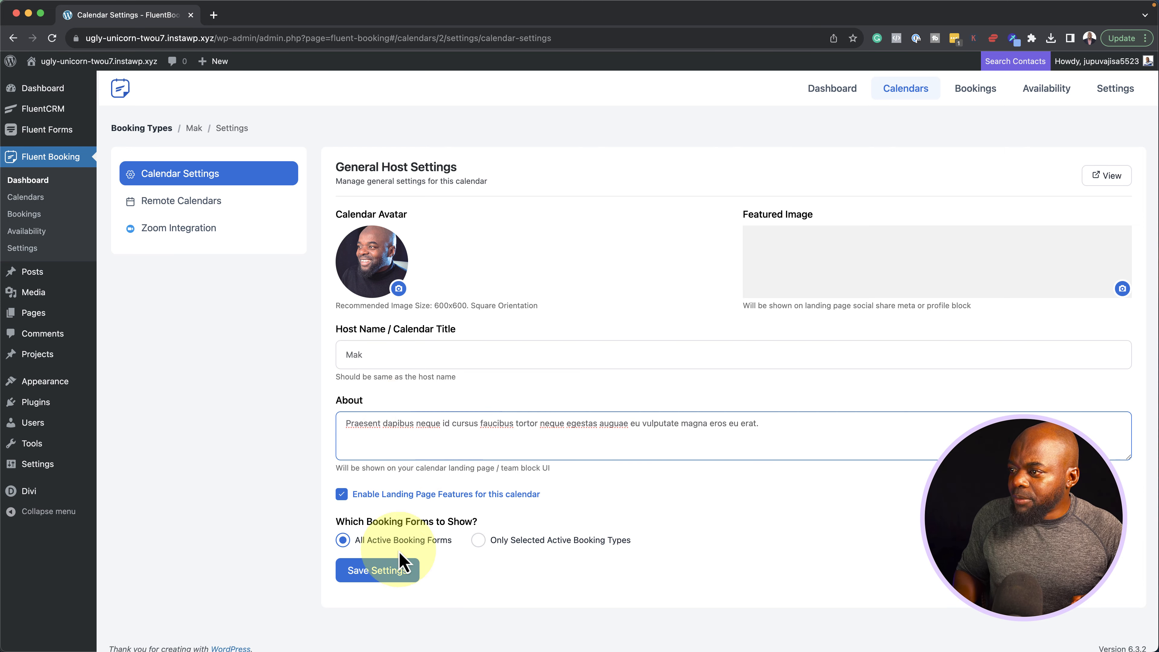
click(384, 576)
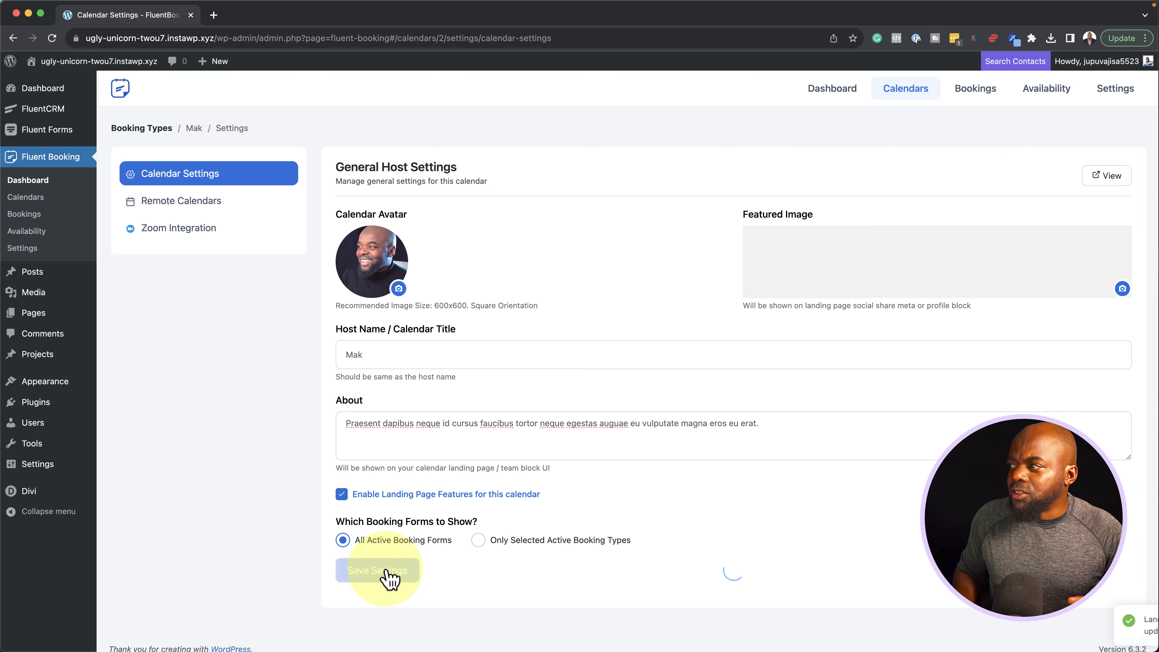
click(36, 201)
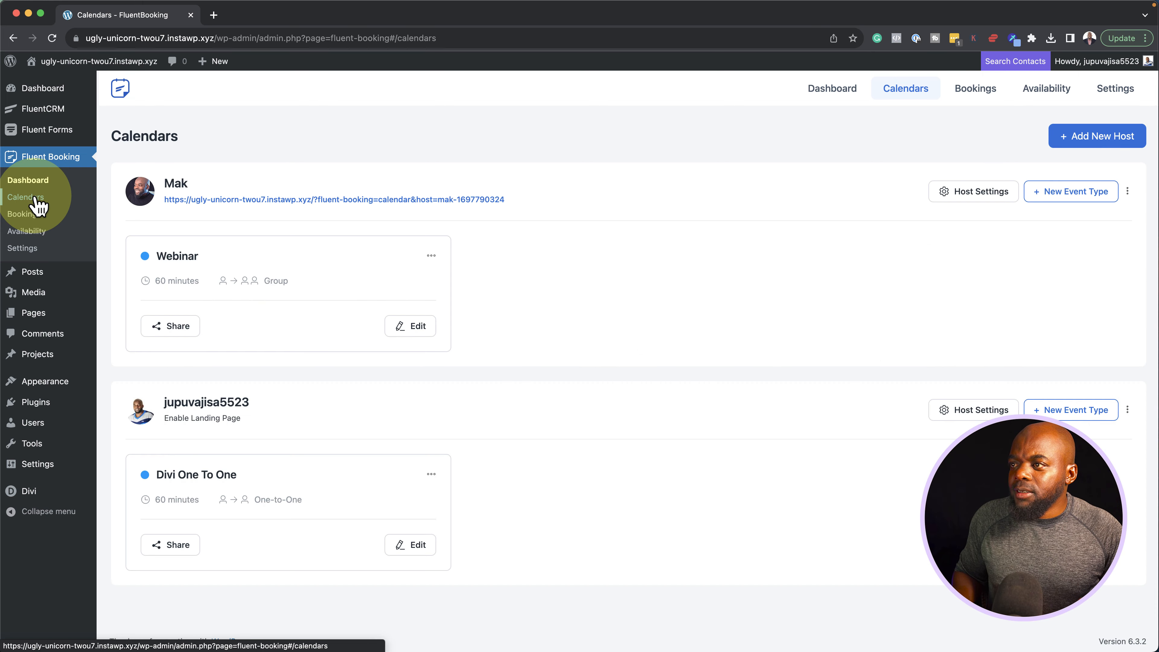
Copy the Webinar's landing page URL and load it in a new browser tab
click(185, 333)
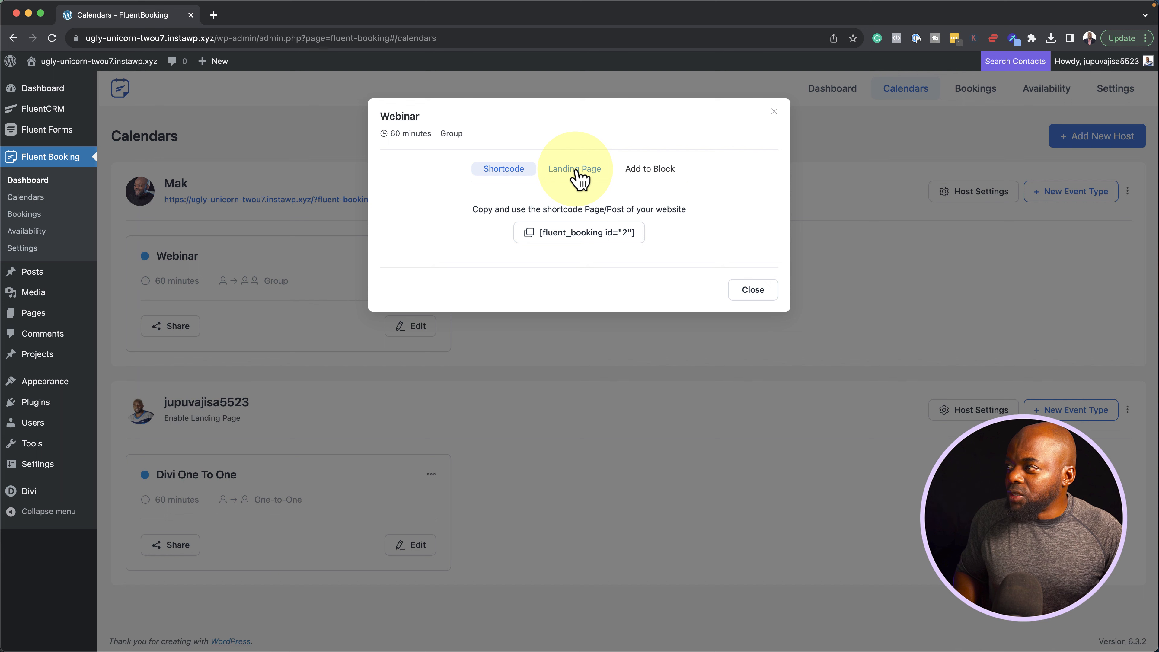
click(576, 170)
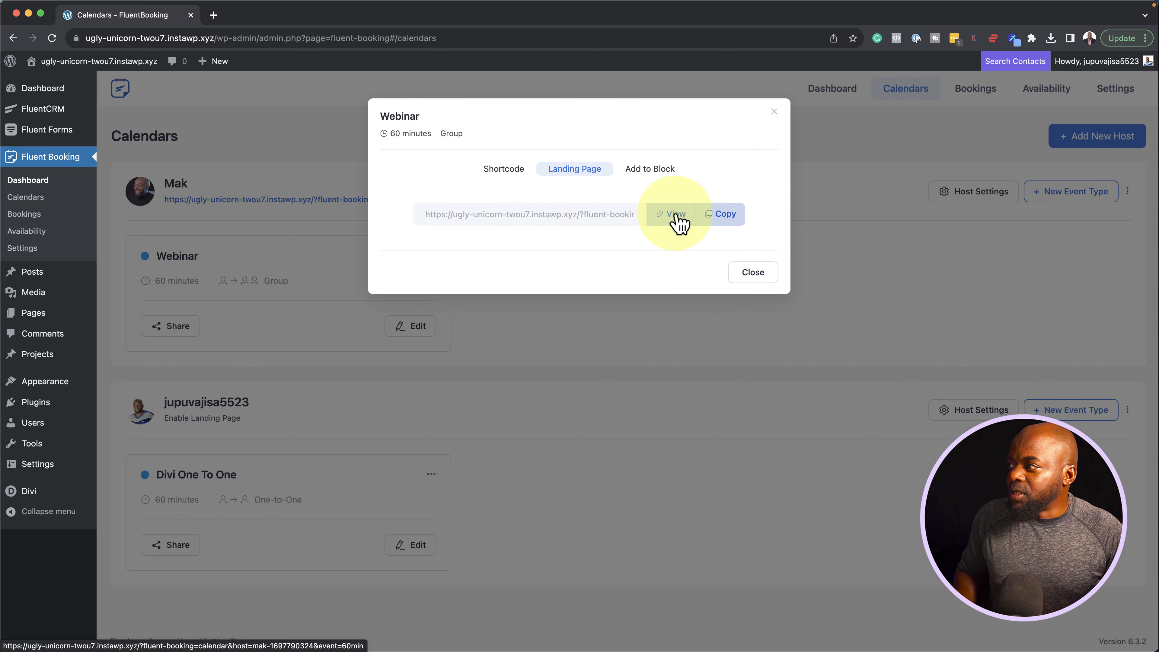
click(719, 215)
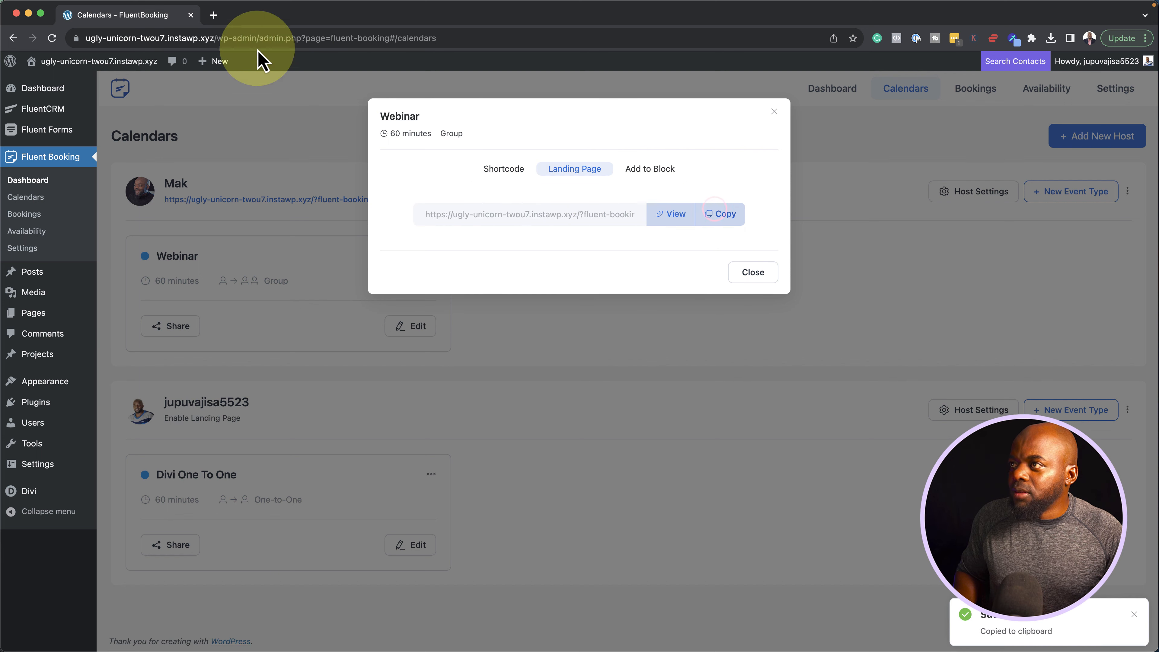
click(213, 14)
click(222, 37)
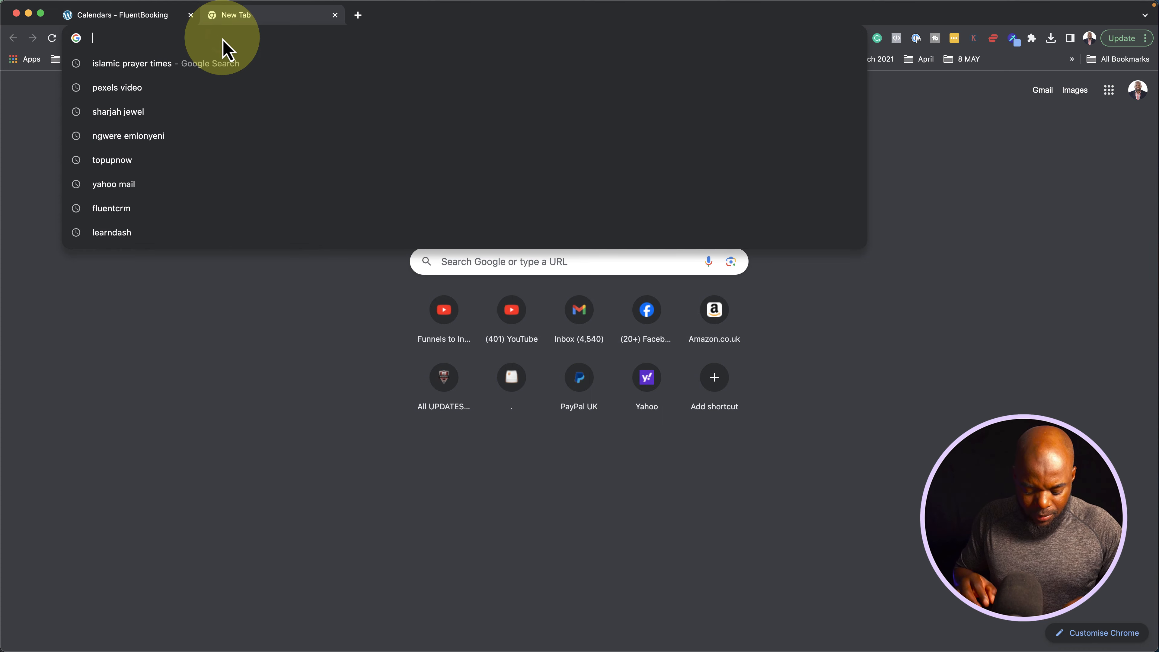
key(super+v)
key(Return)
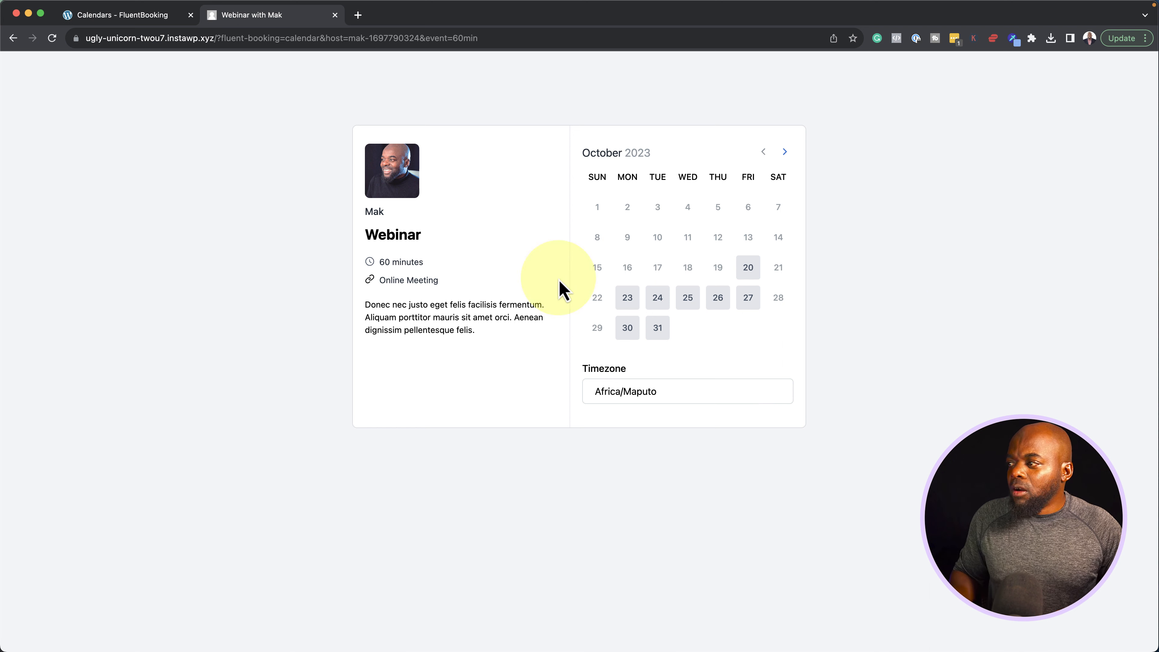
Book the 09:00 slot on Wednesday, October 25 and submit the booking
click(688, 301)
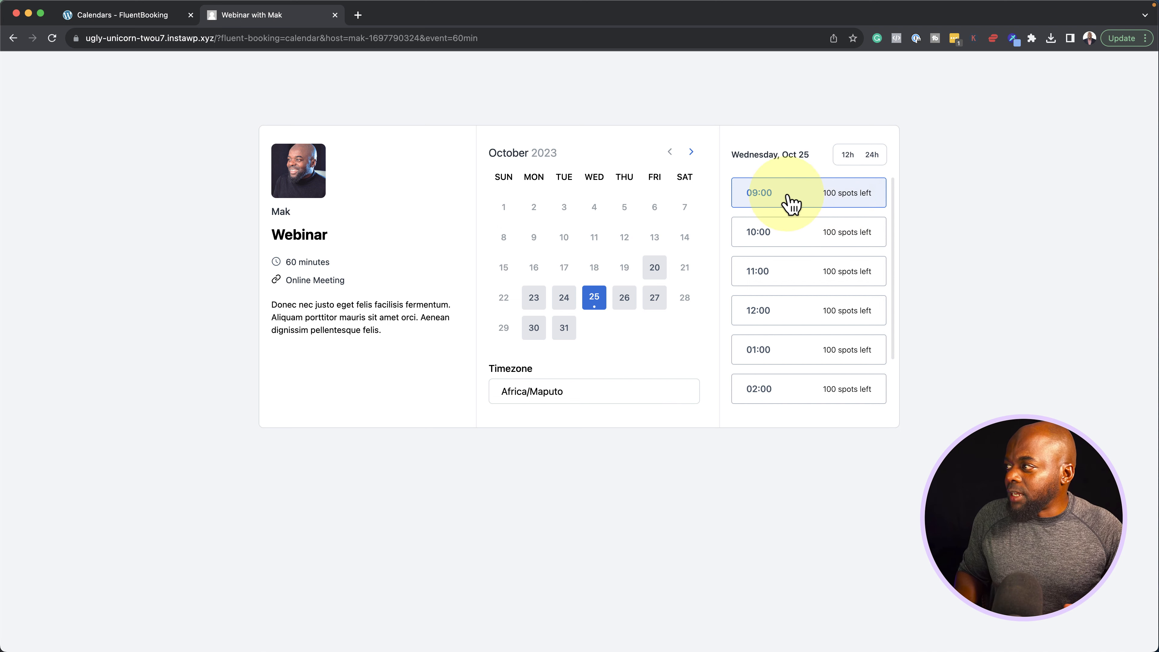
click(819, 194)
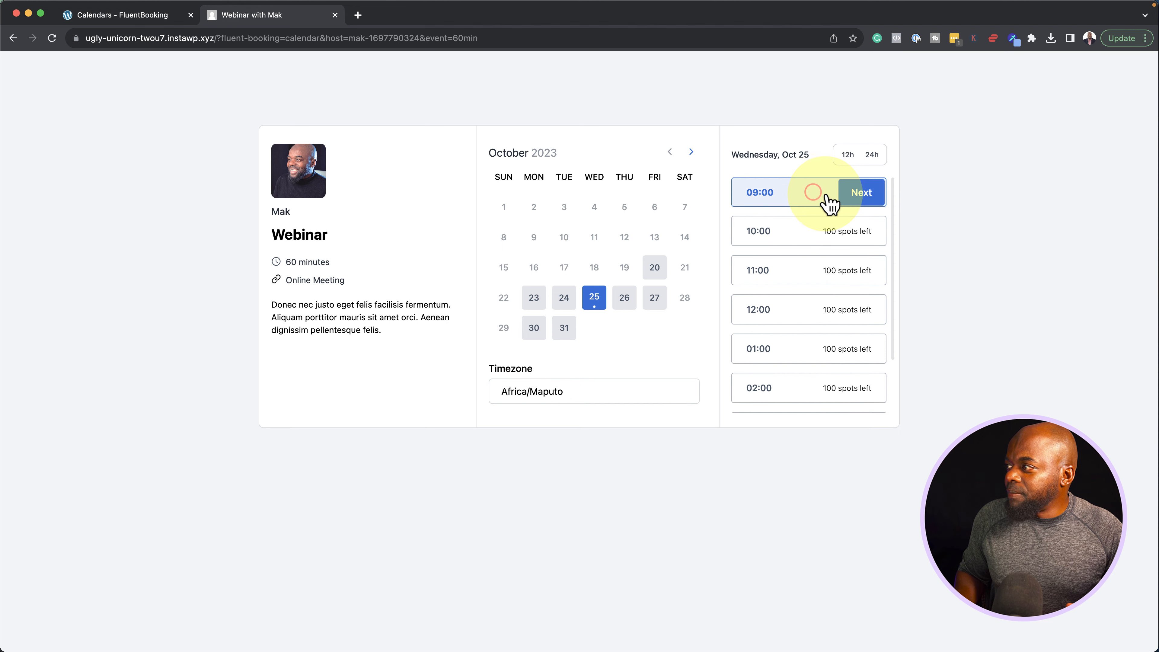
click(865, 196)
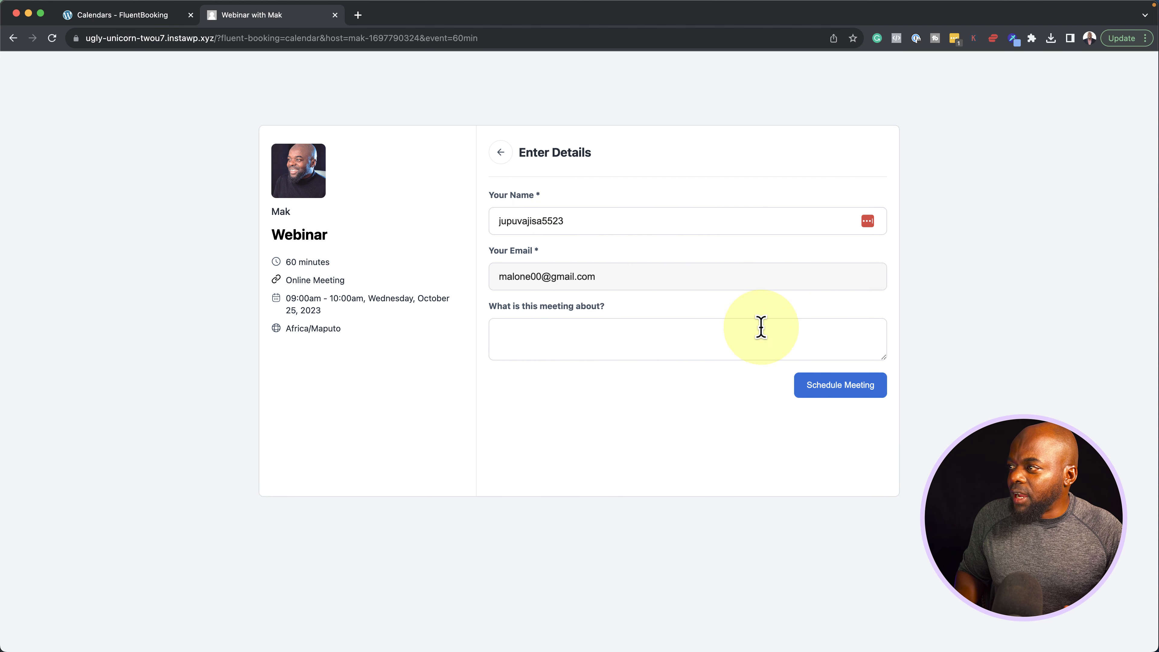
click(841, 386)
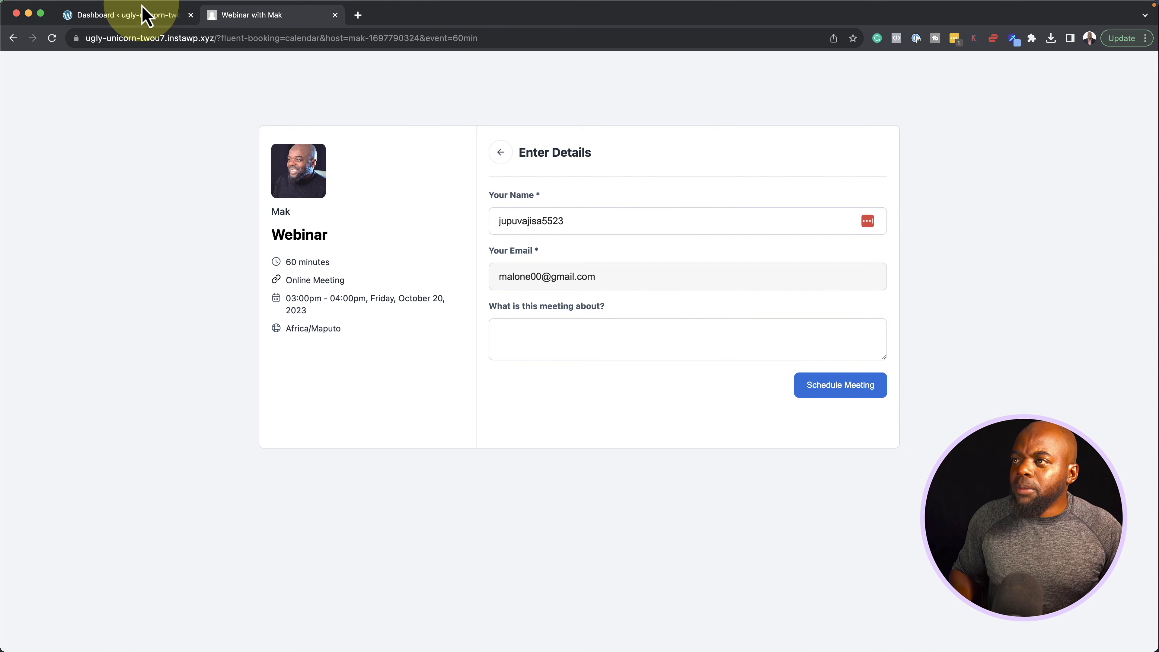
Return to the admin tab and start a New Blank Form from the Fluent Forms list
click(146, 15)
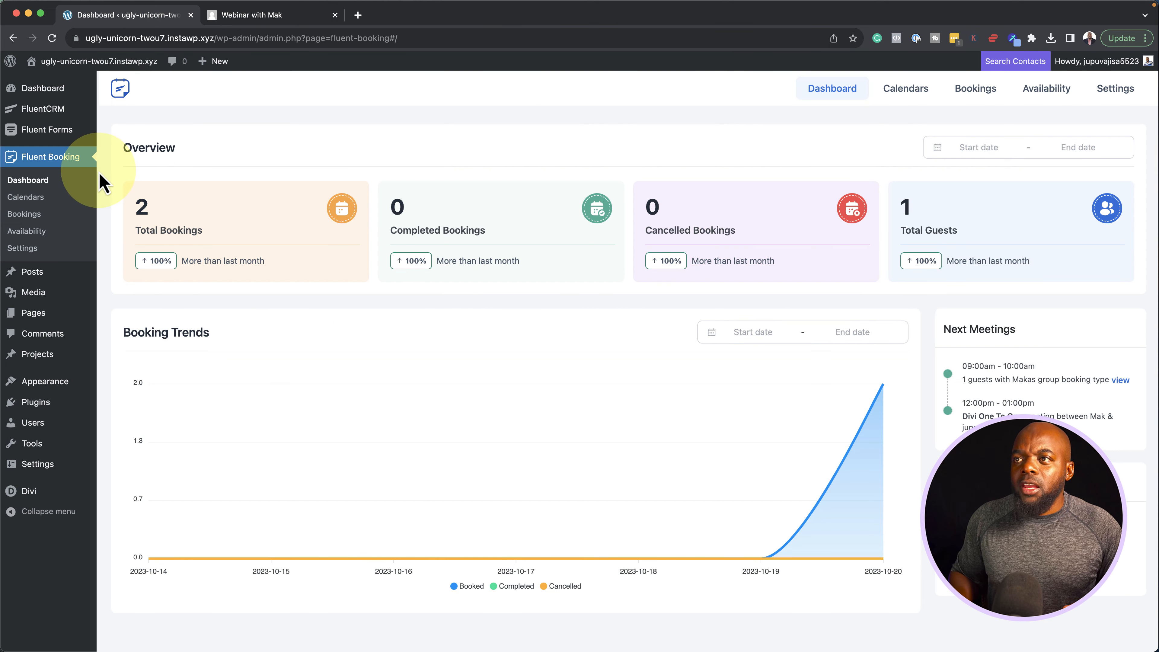
mouse_move(64, 143)
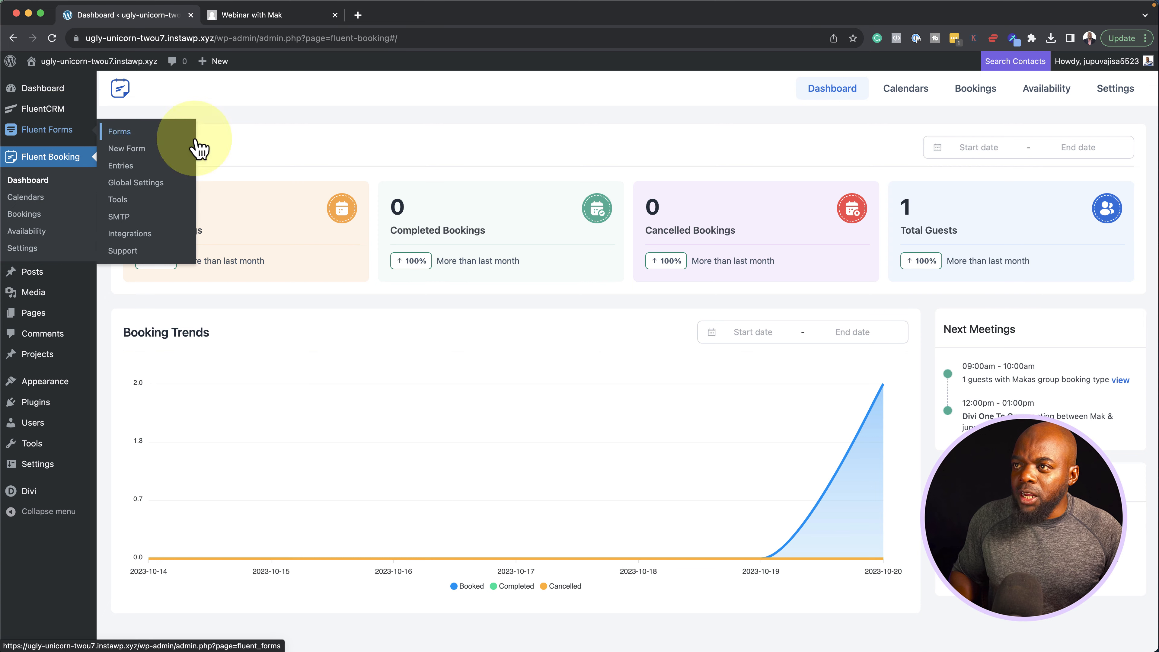
click(132, 132)
click(323, 168)
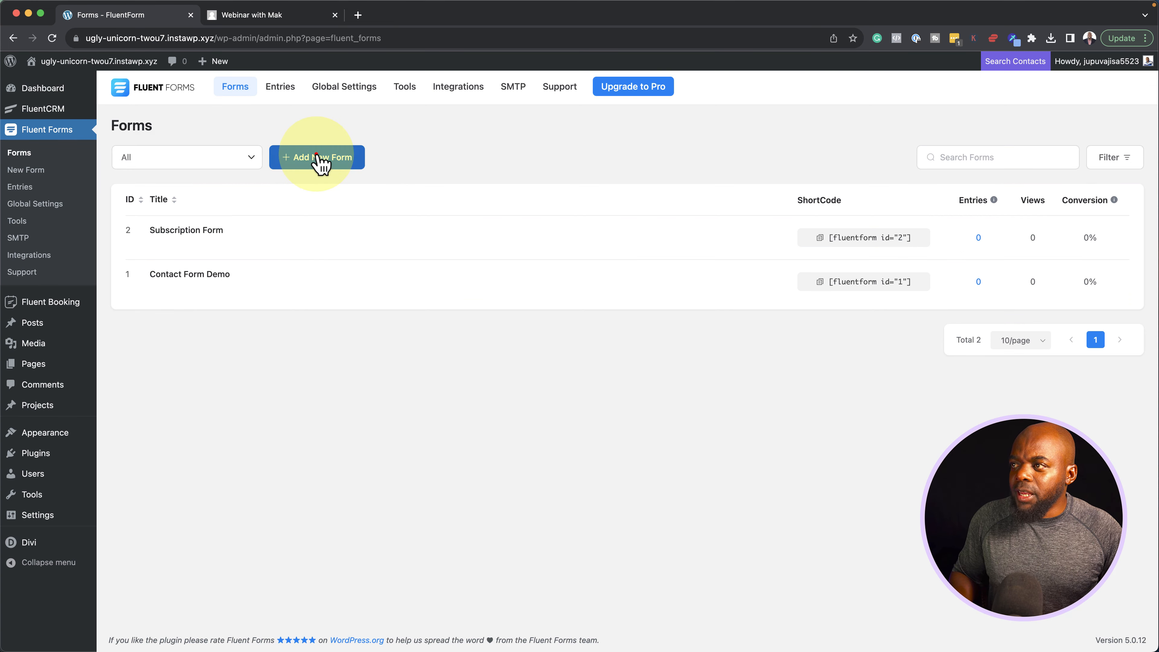
click(310, 191)
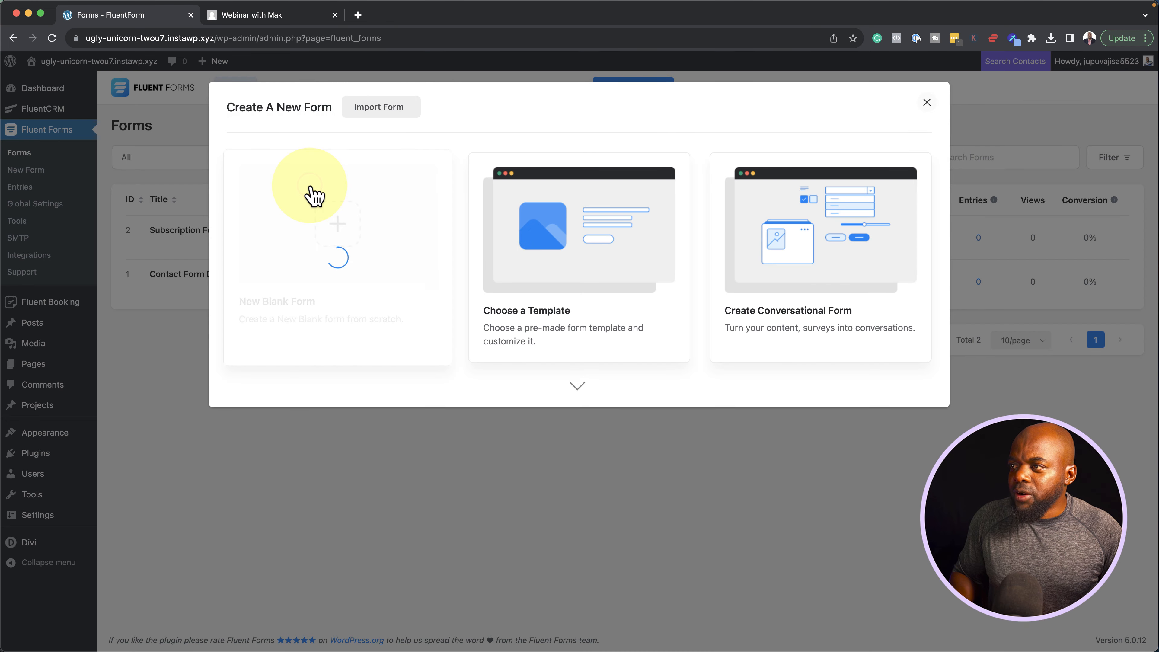
Add name and email fields, then a checkbox question below the email field
click(921, 236)
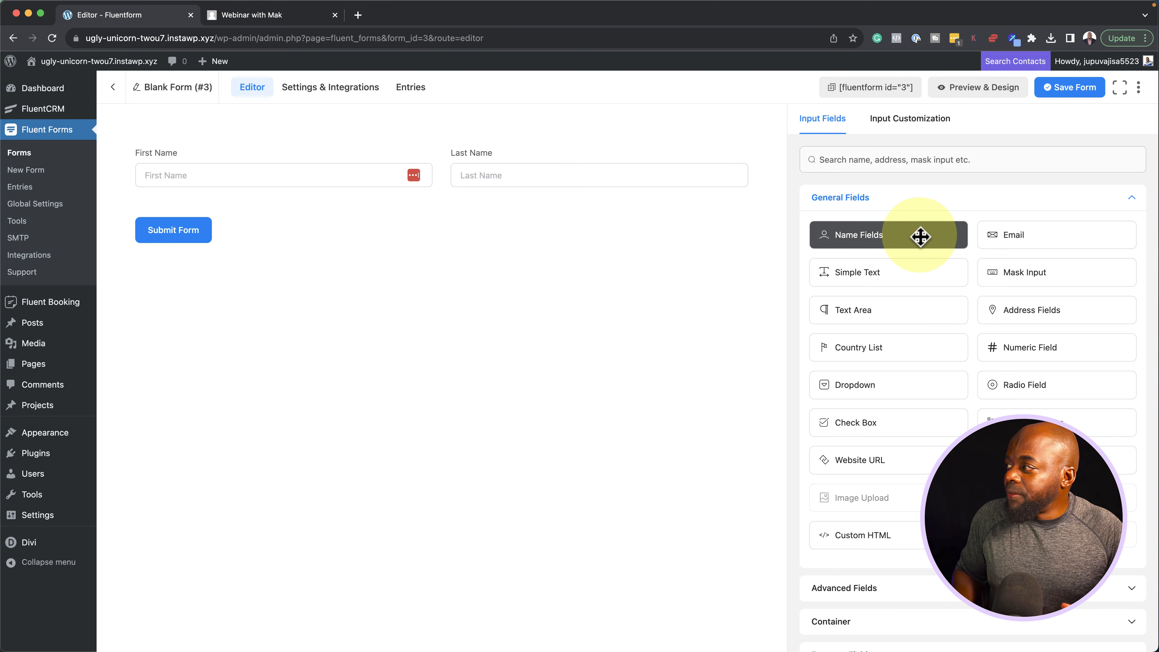
click(1027, 238)
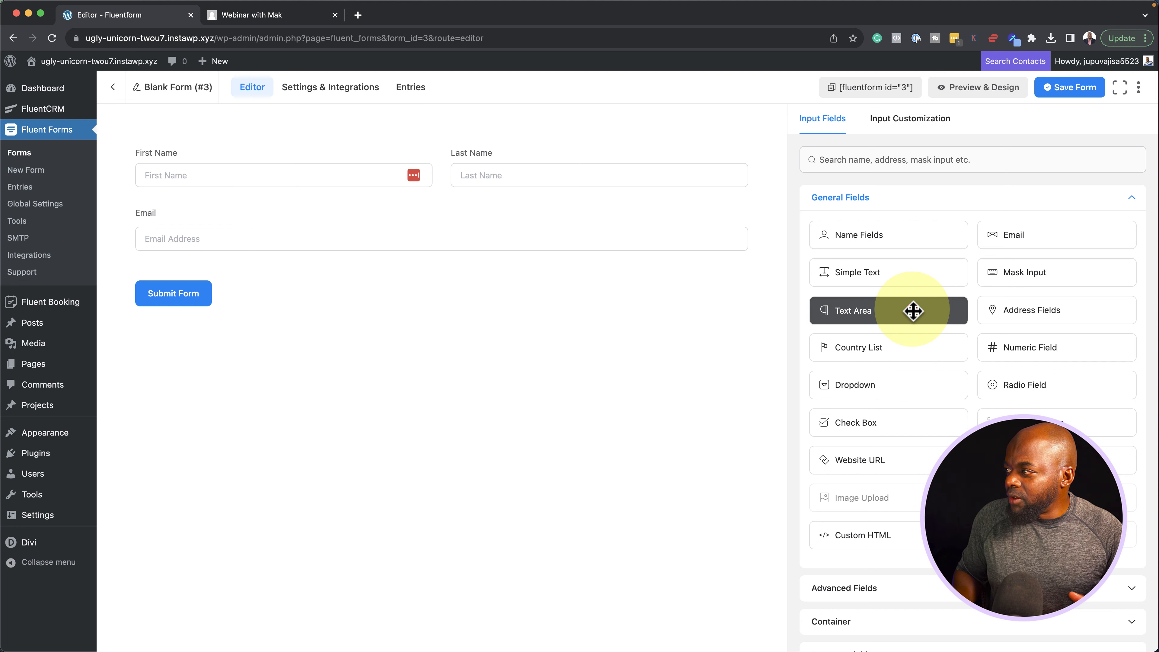
drag(914, 311, 914, 351)
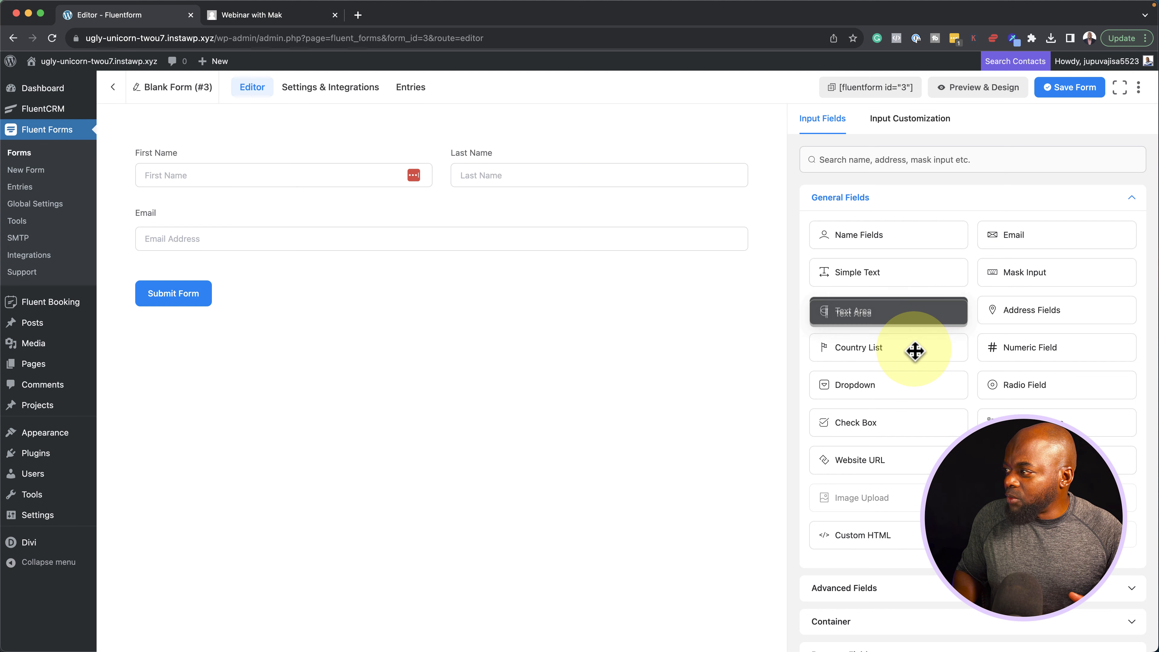
click(898, 425)
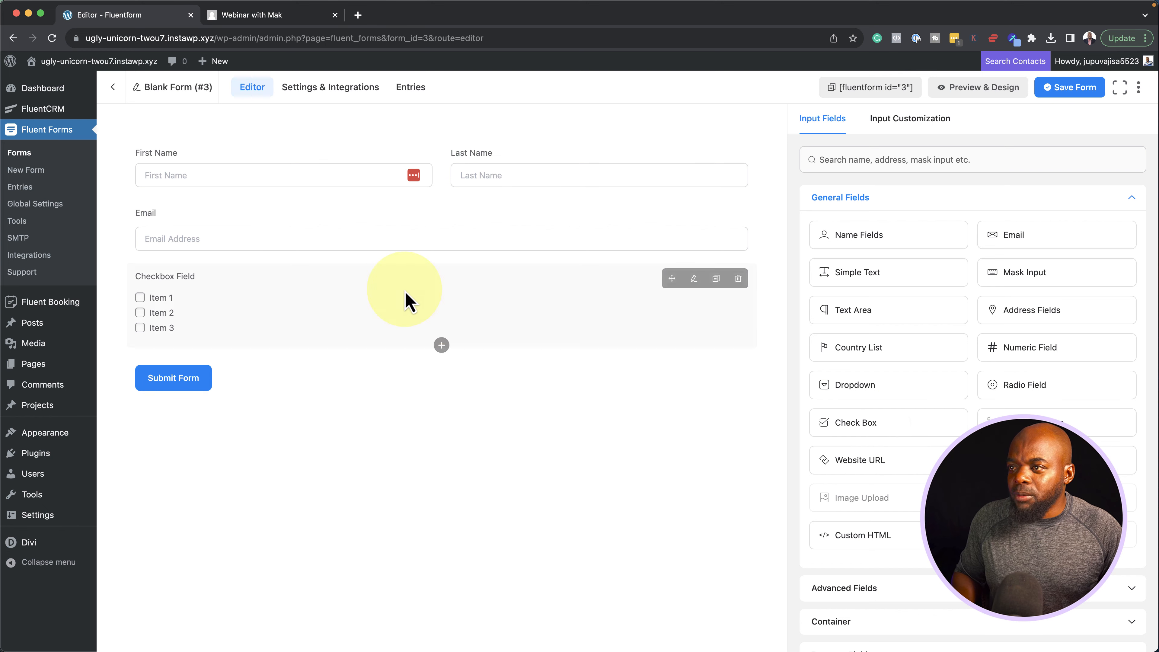
Relabel the checkbox 'How many rooms do you need?' and edit its options, including Full House
click(695, 279)
click(846, 305)
triple_click(885, 209)
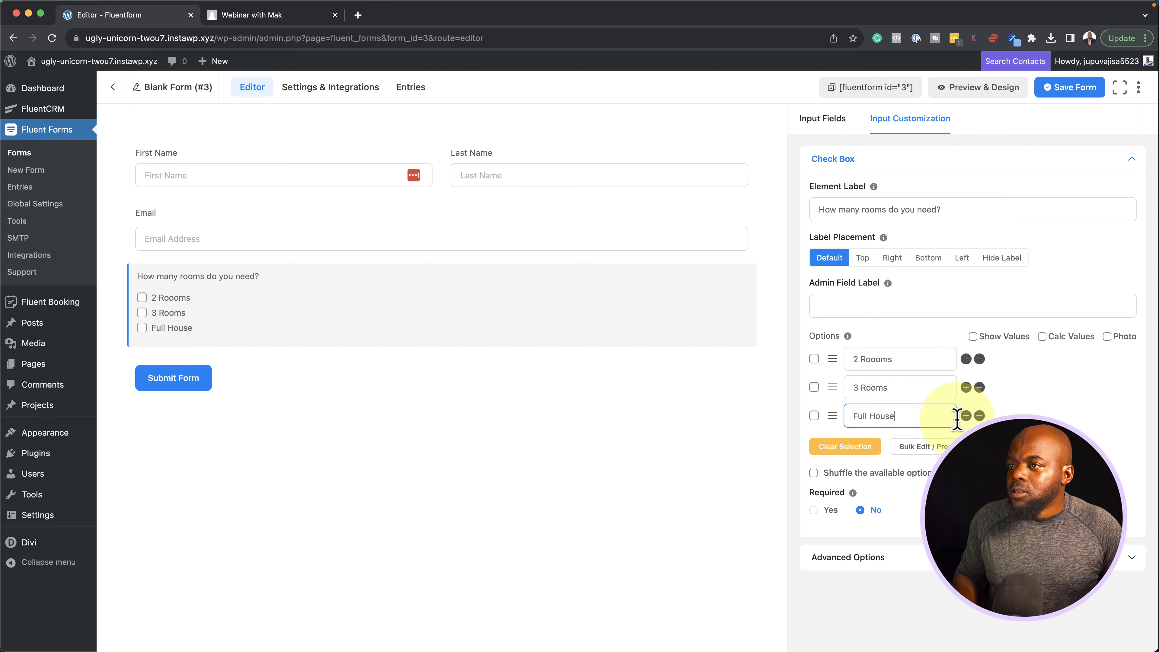
click(904, 359)
click(906, 409)
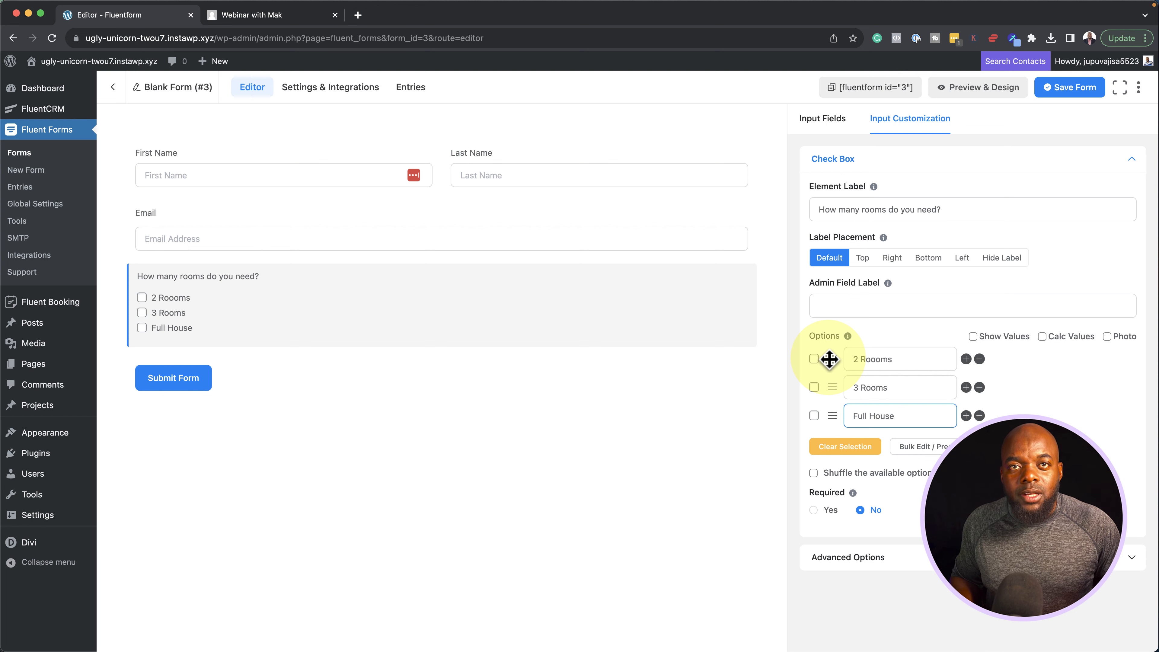
Add a Yes/No radio question and begin relabelling it 'Do You Require Room Service?'
click(830, 121)
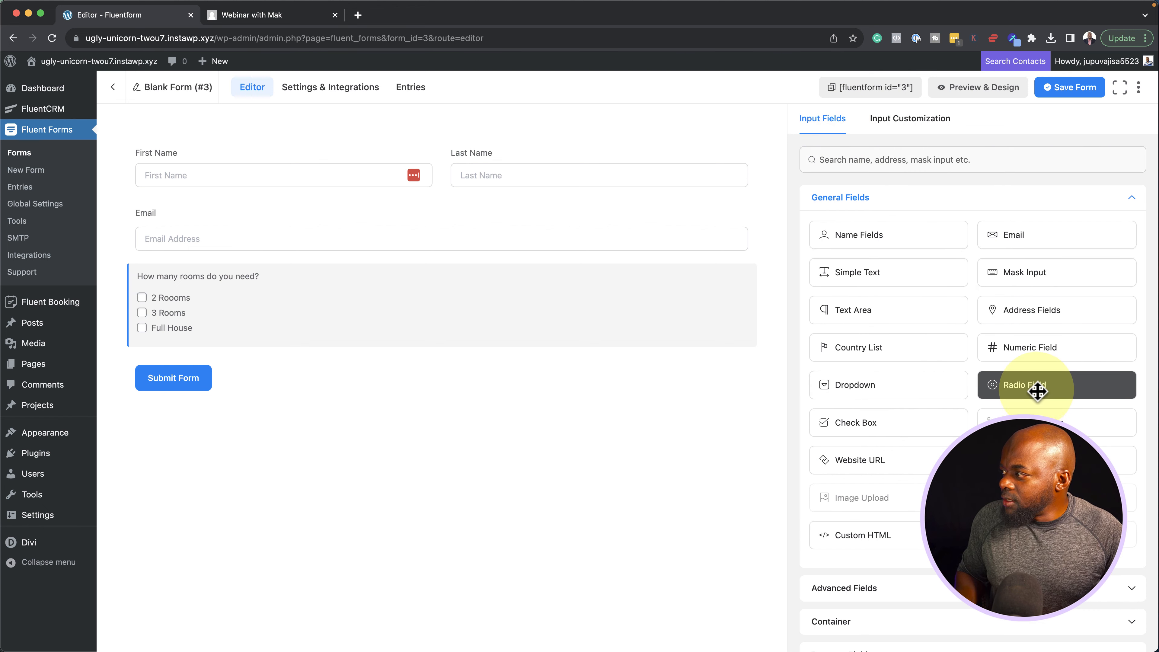
click(1054, 387)
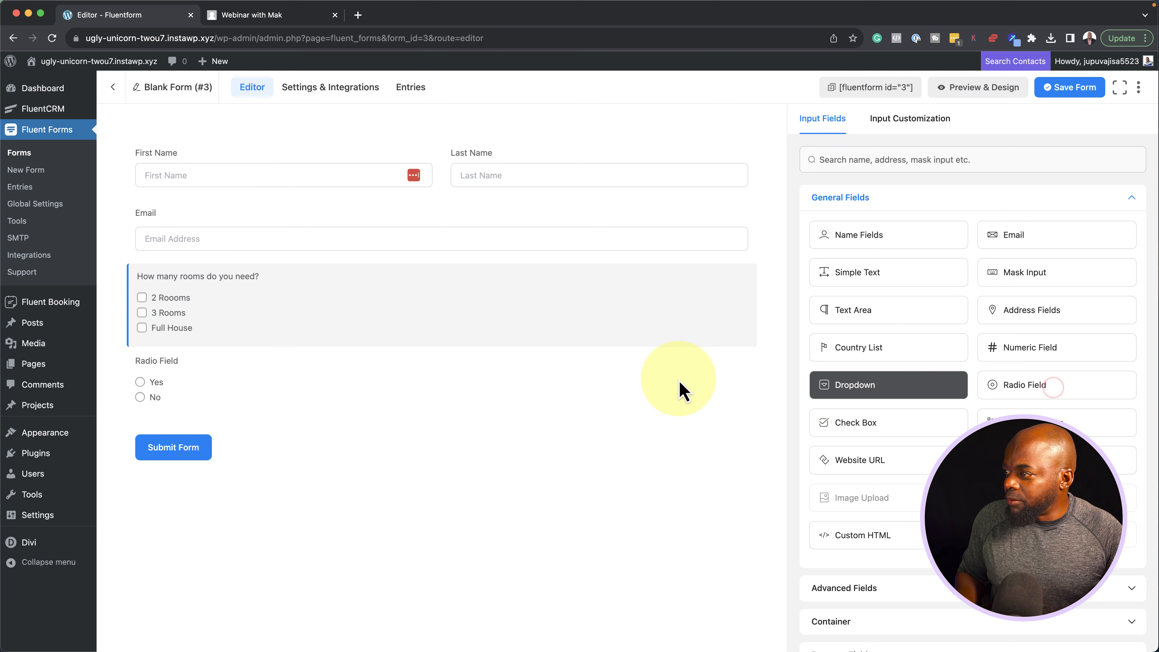
click(694, 364)
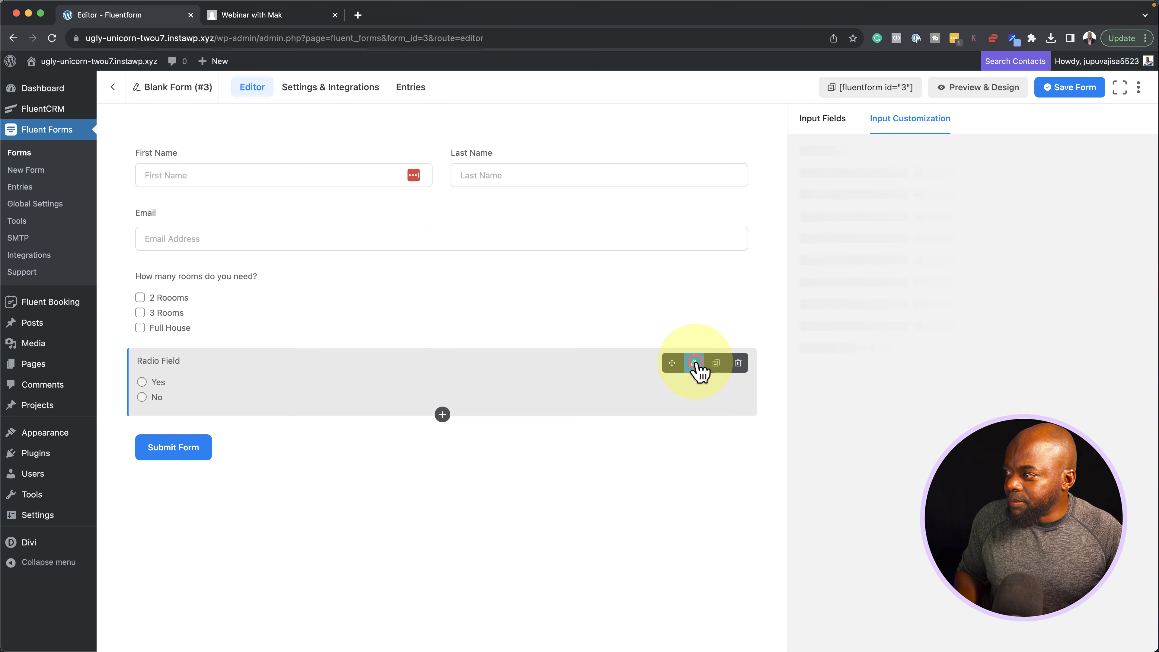
triple_click(891, 209)
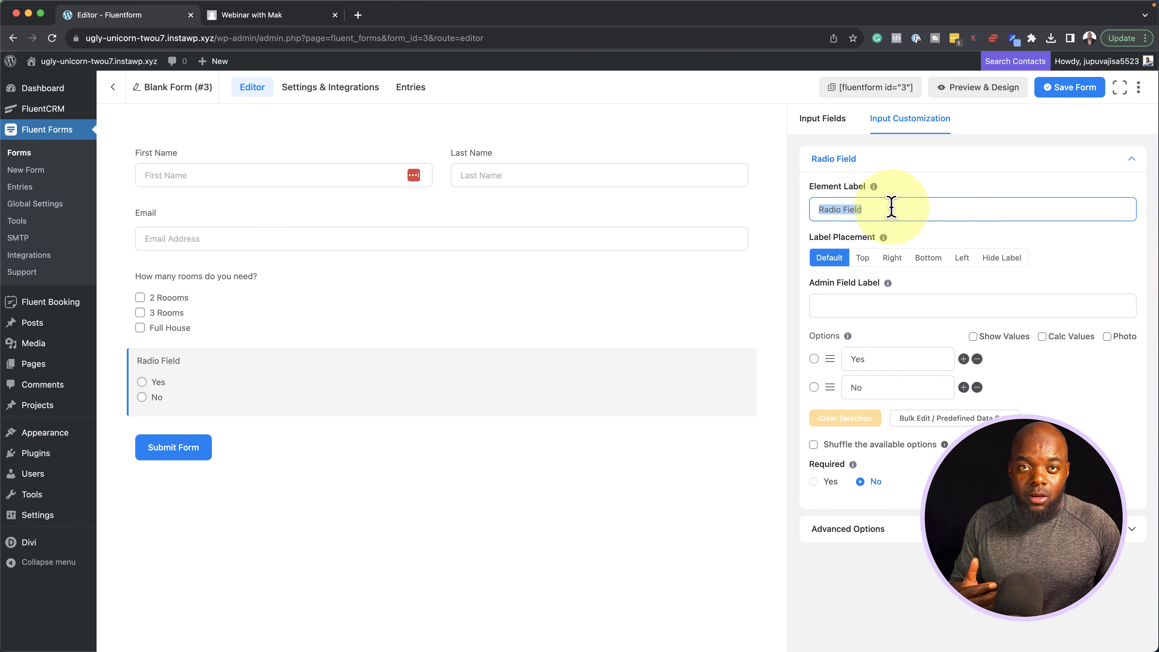
text(D)
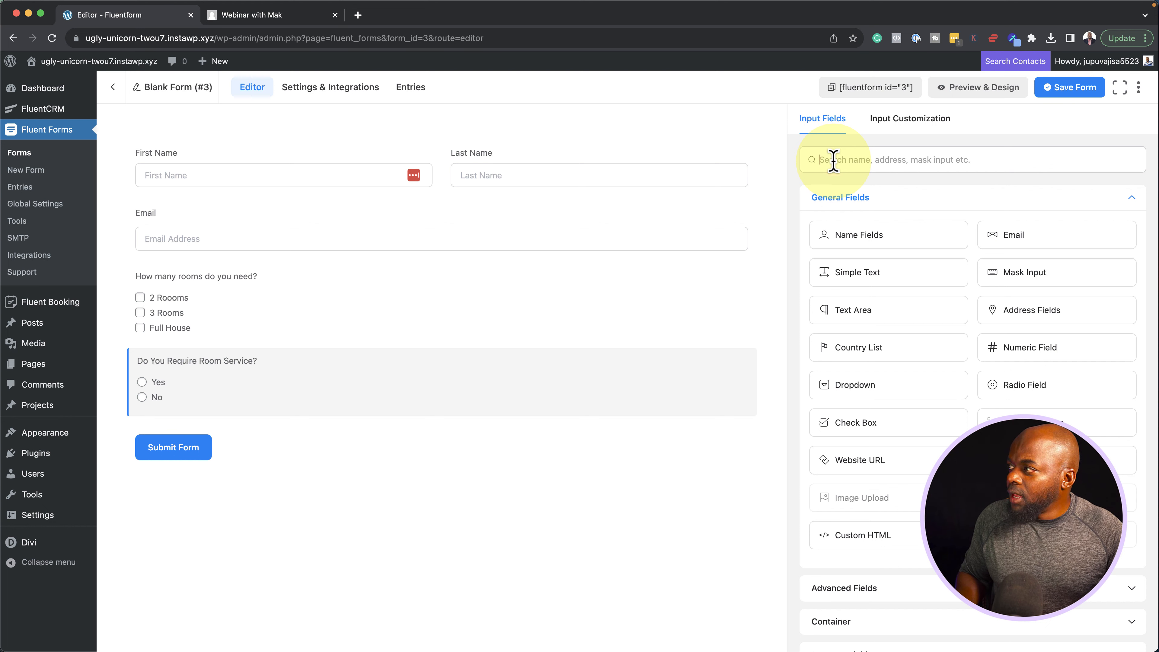
Search fields for 'cal' and add a FluentBooking field below the room service question
click(833, 160)
text(cale)
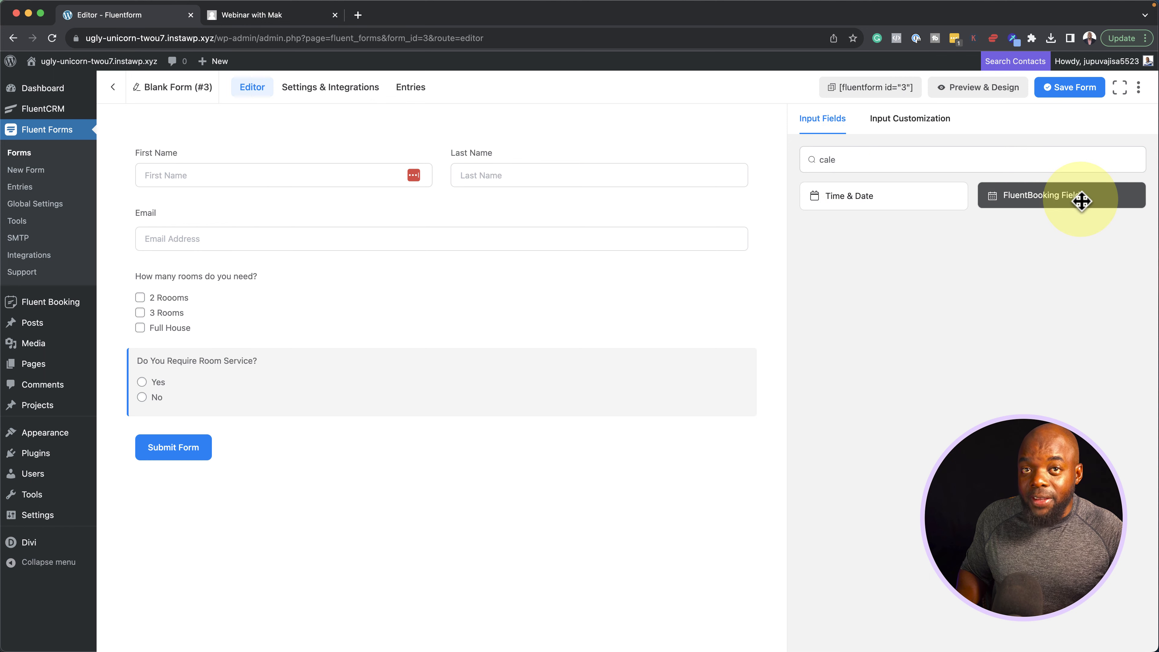
click(1082, 201)
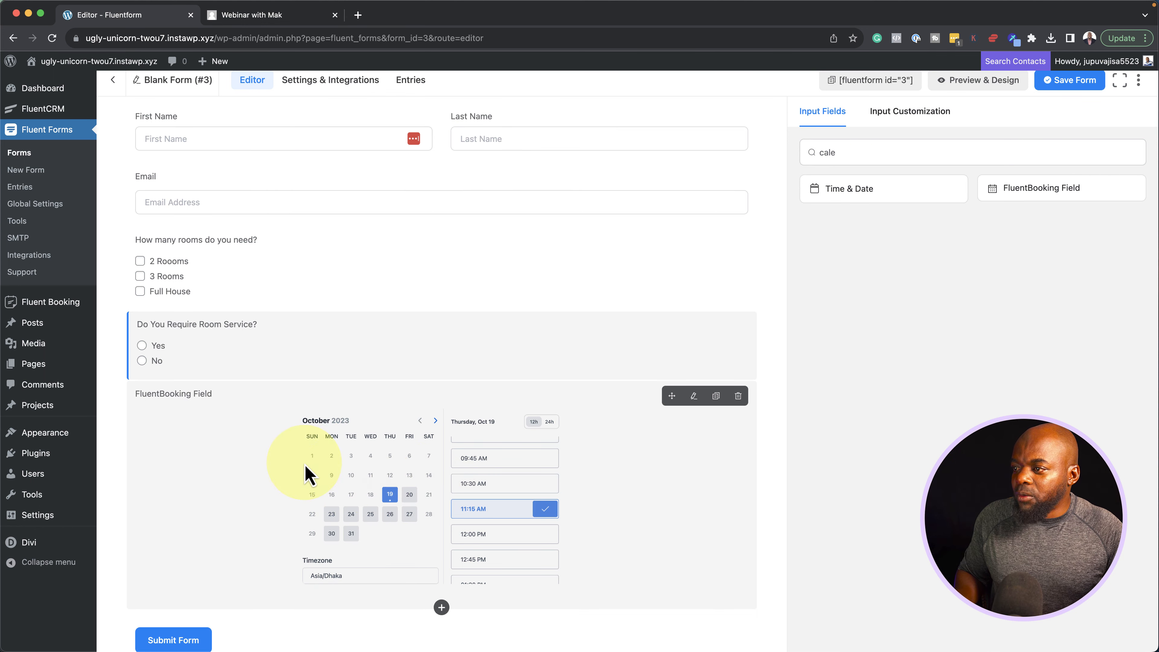
click(695, 397)
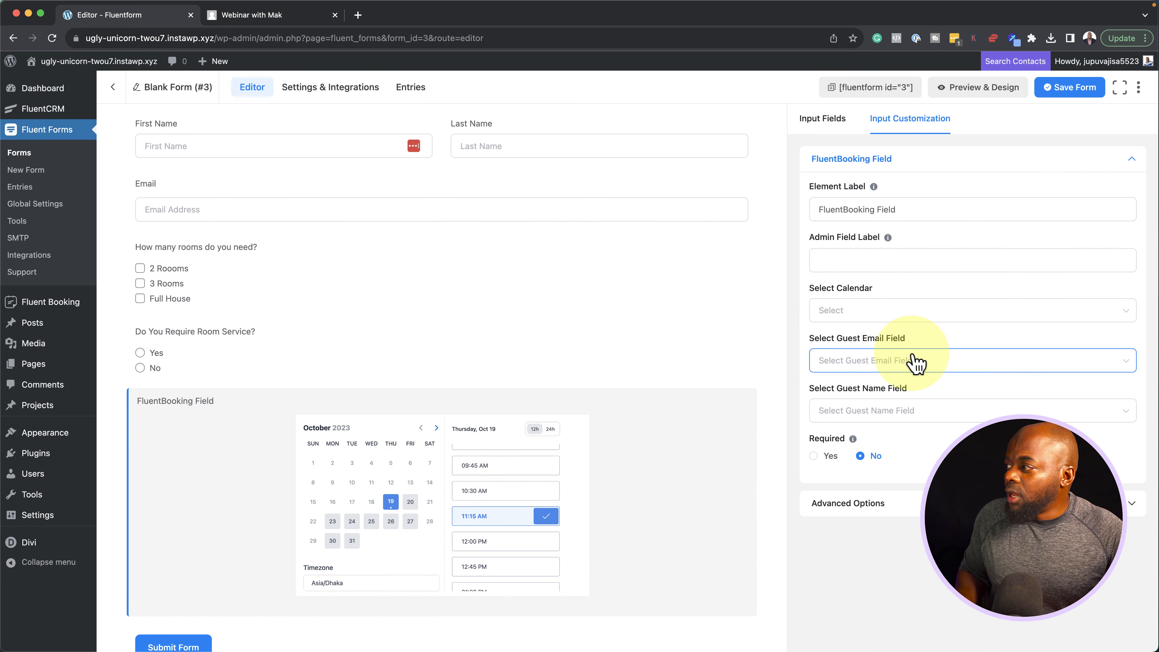
Link the field to Divi One To One, map guest Email and Name, make it required, and save
click(882, 311)
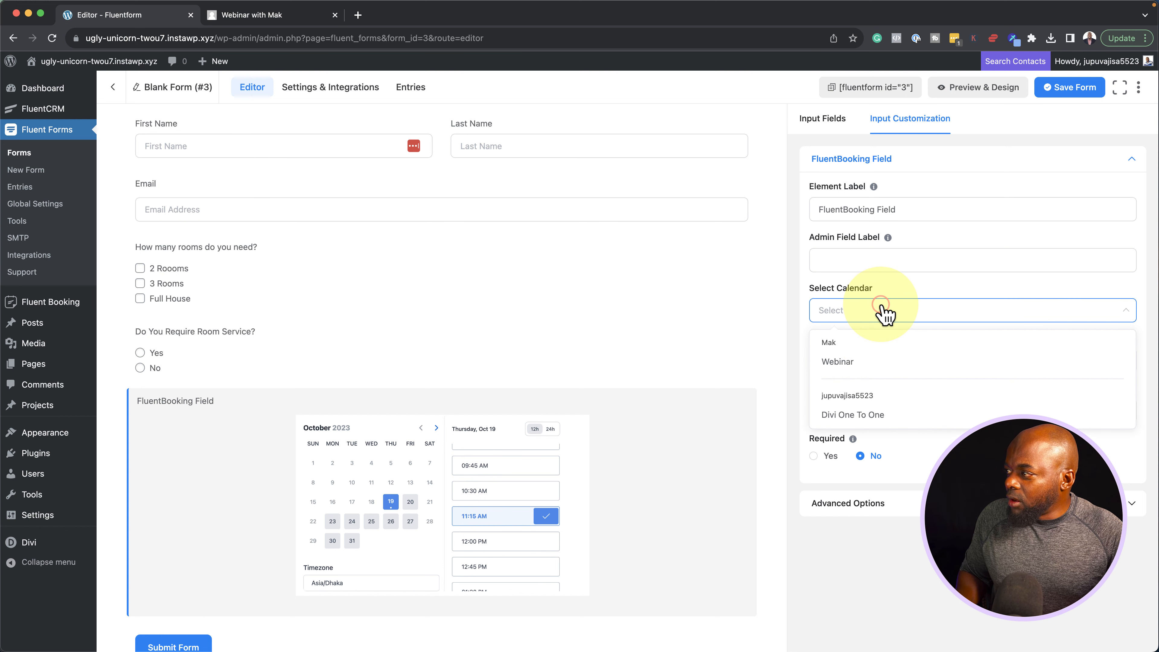
click(893, 416)
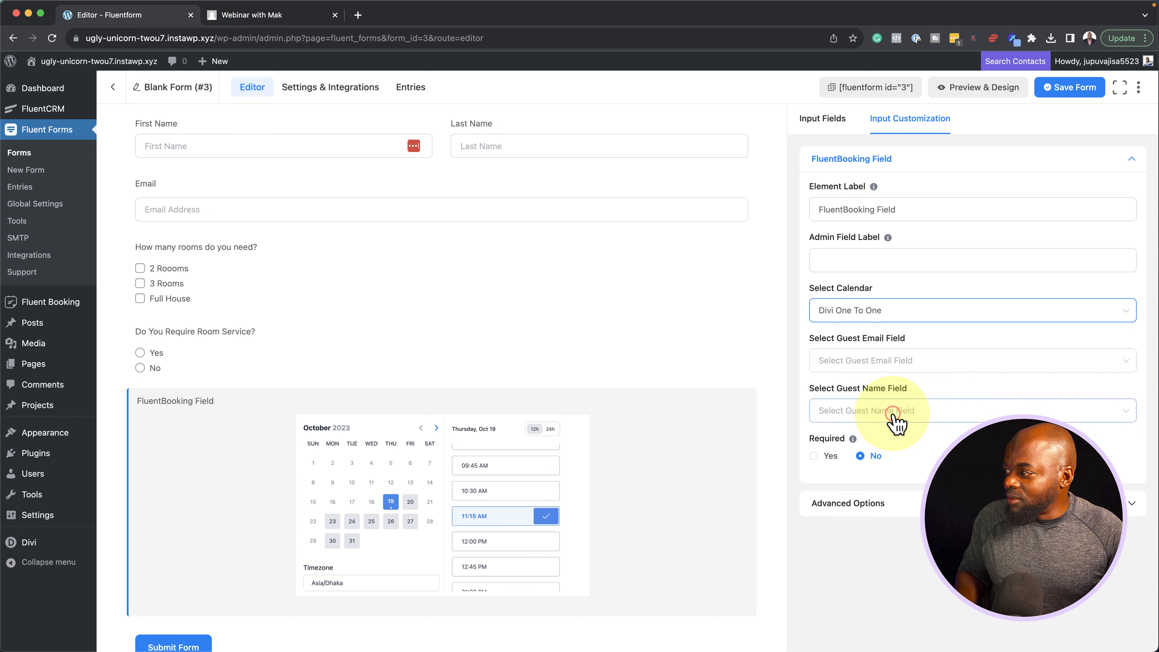
click(863, 368)
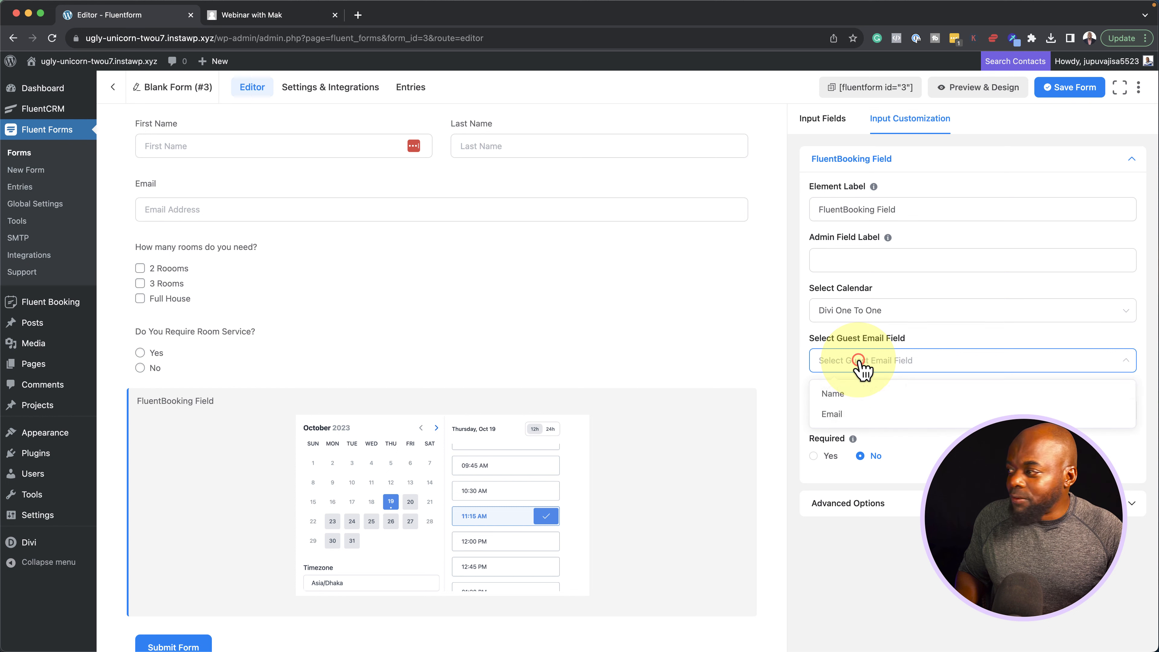
click(861, 413)
click(883, 413)
click(867, 444)
click(817, 457)
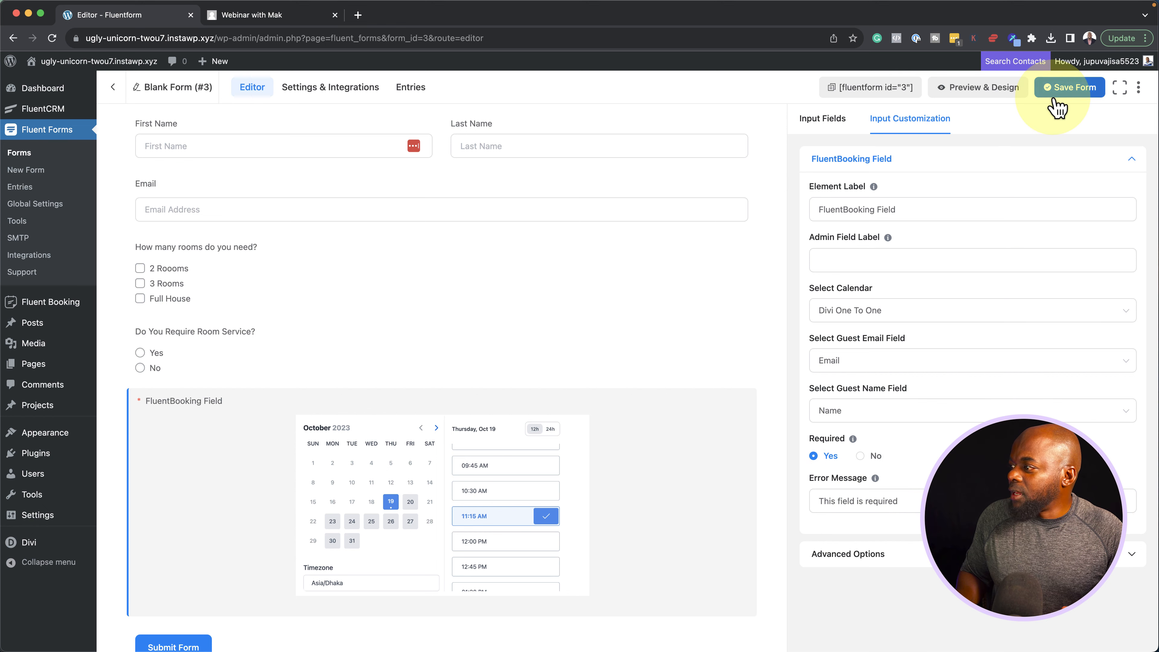
click(1085, 92)
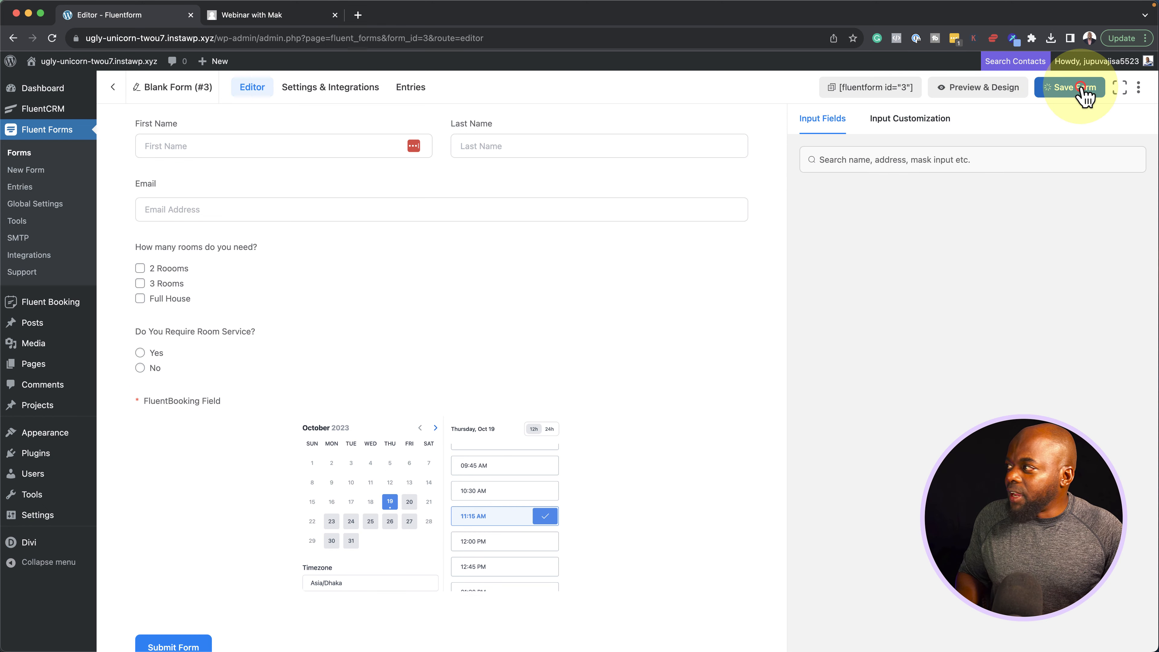
Paste [fluentform id="3"] over the Divi Booking text module's shortcode, confirm, and exit the builder
click(877, 88)
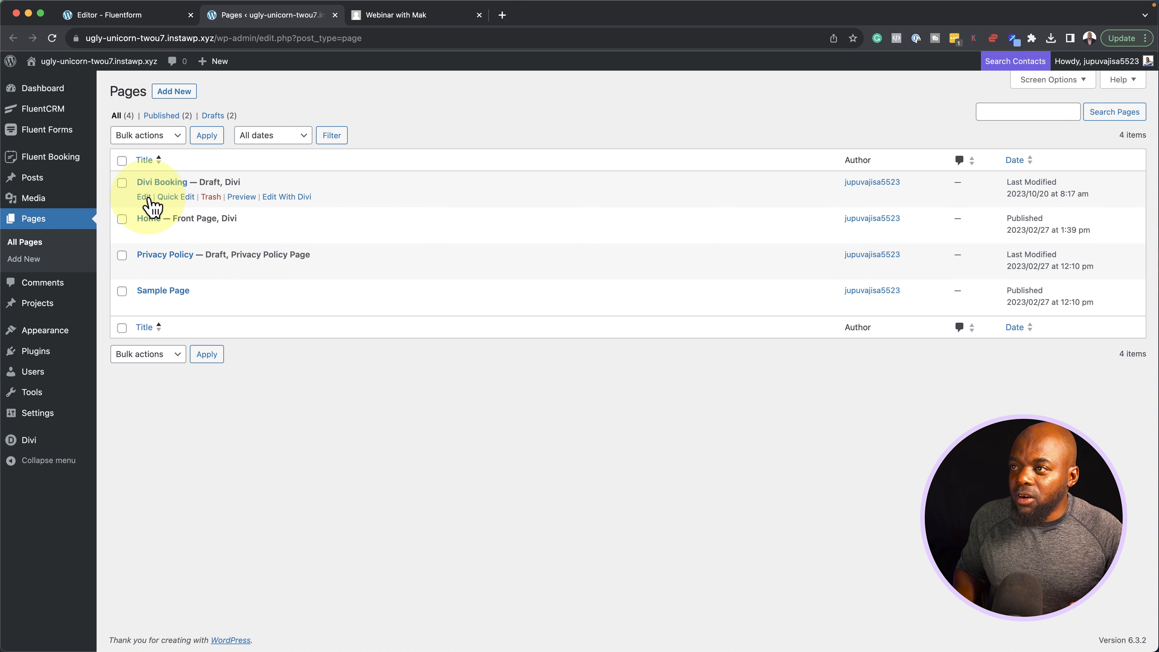
click(278, 197)
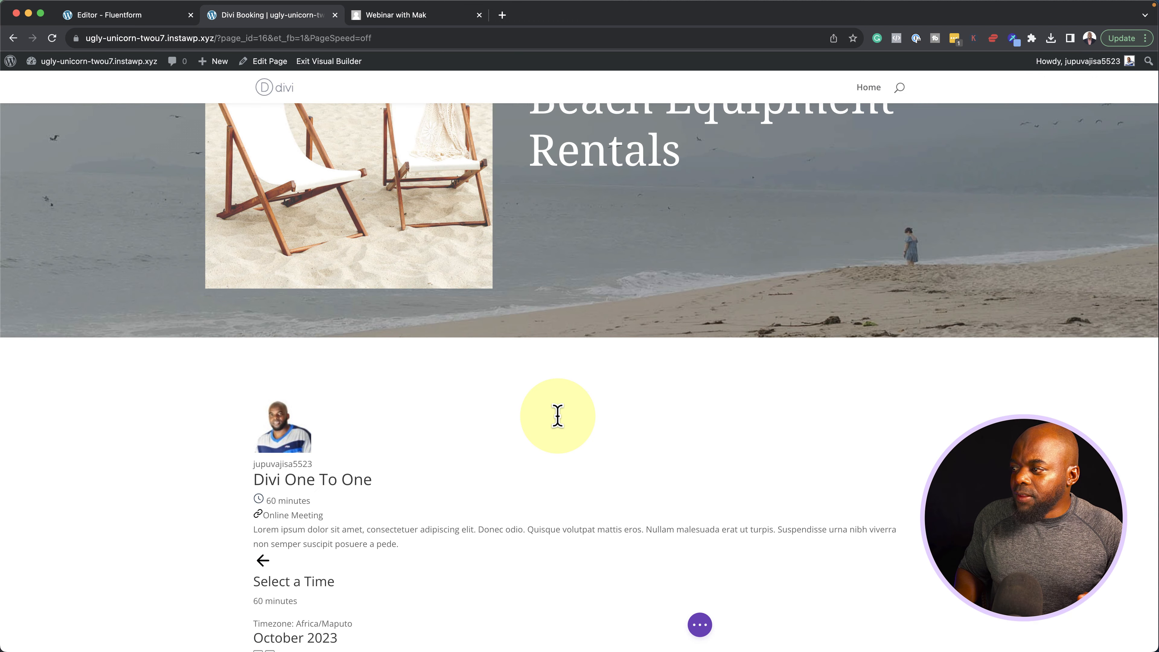
double_click(557, 415)
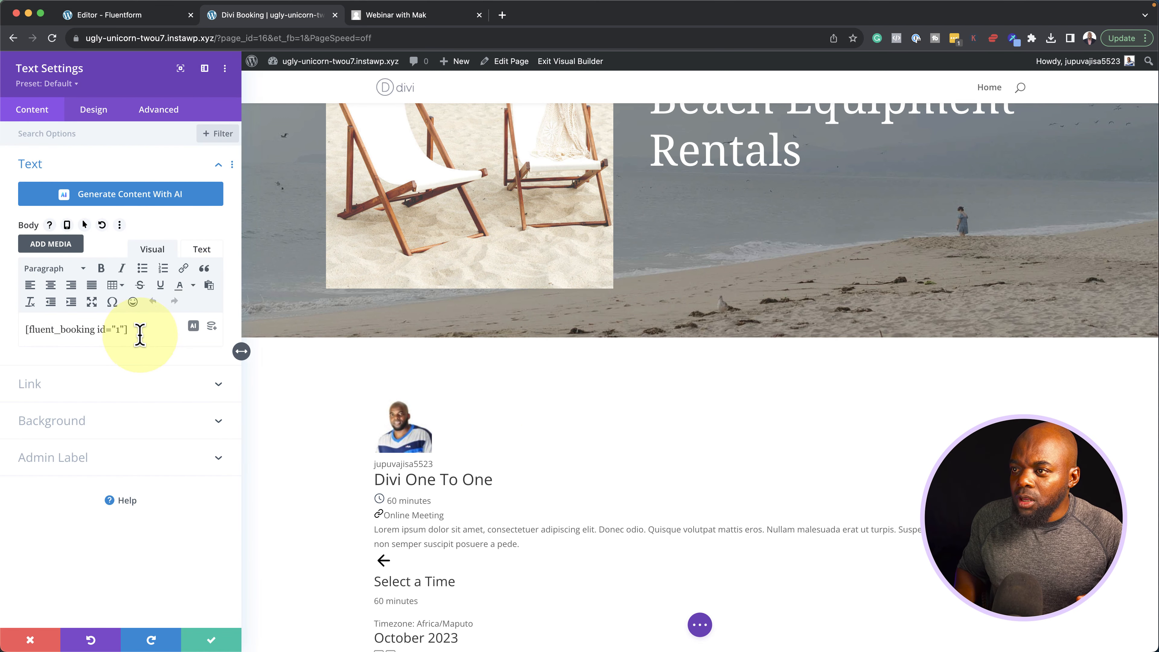
triple_click(139, 330)
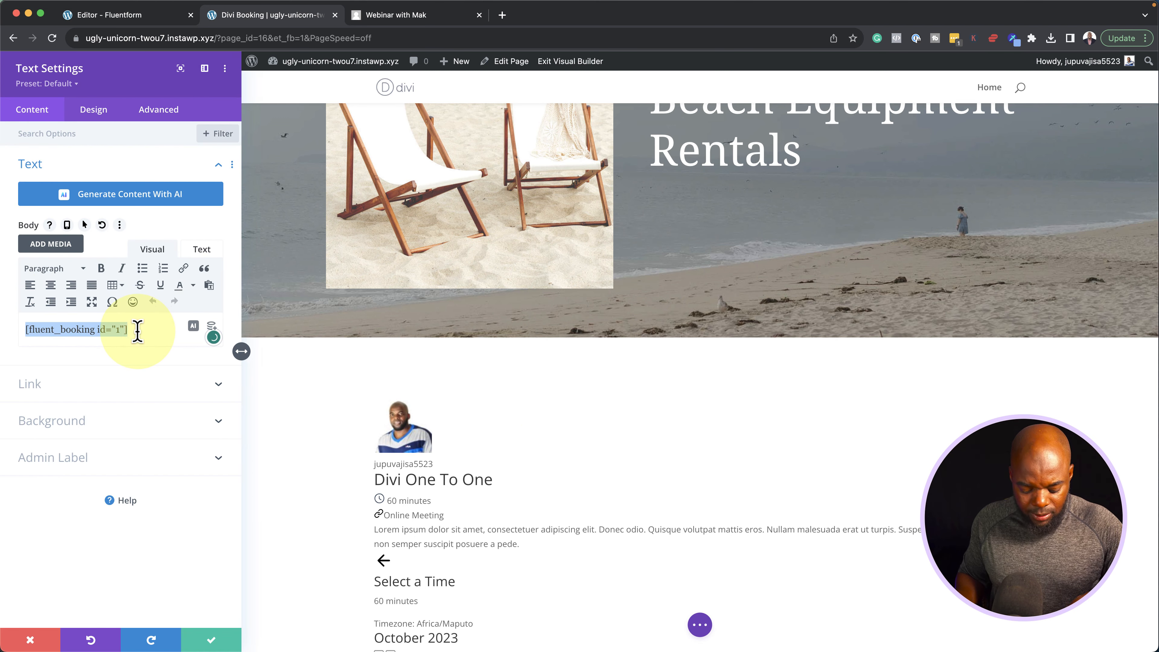
key(super+v)
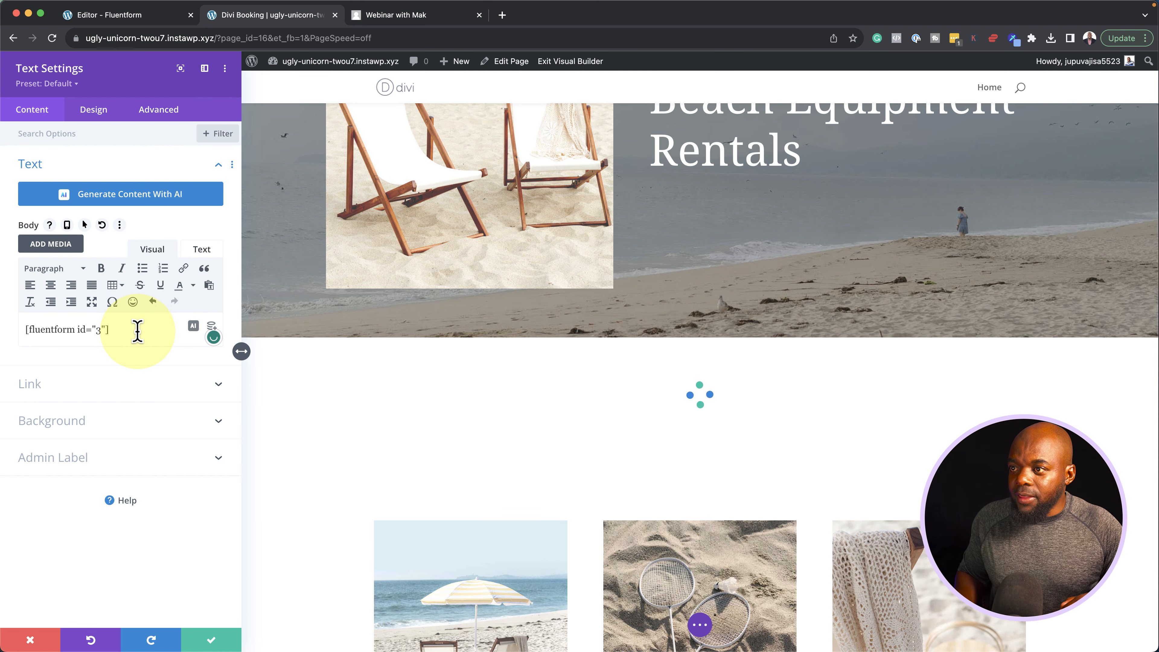
click(213, 640)
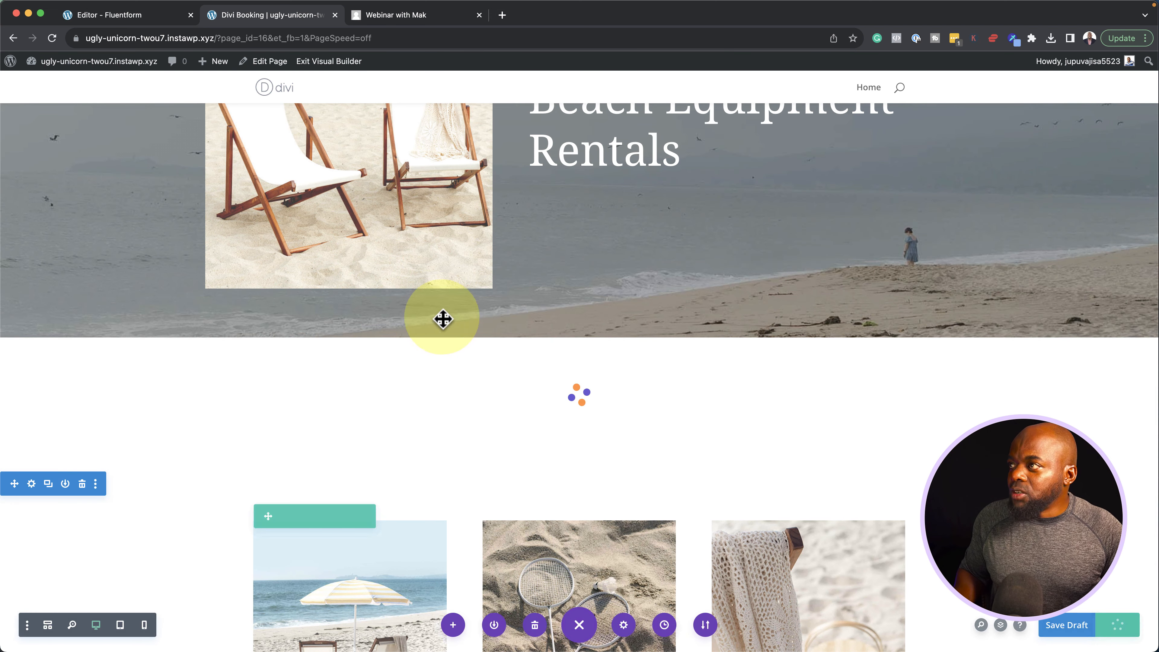
click(353, 62)
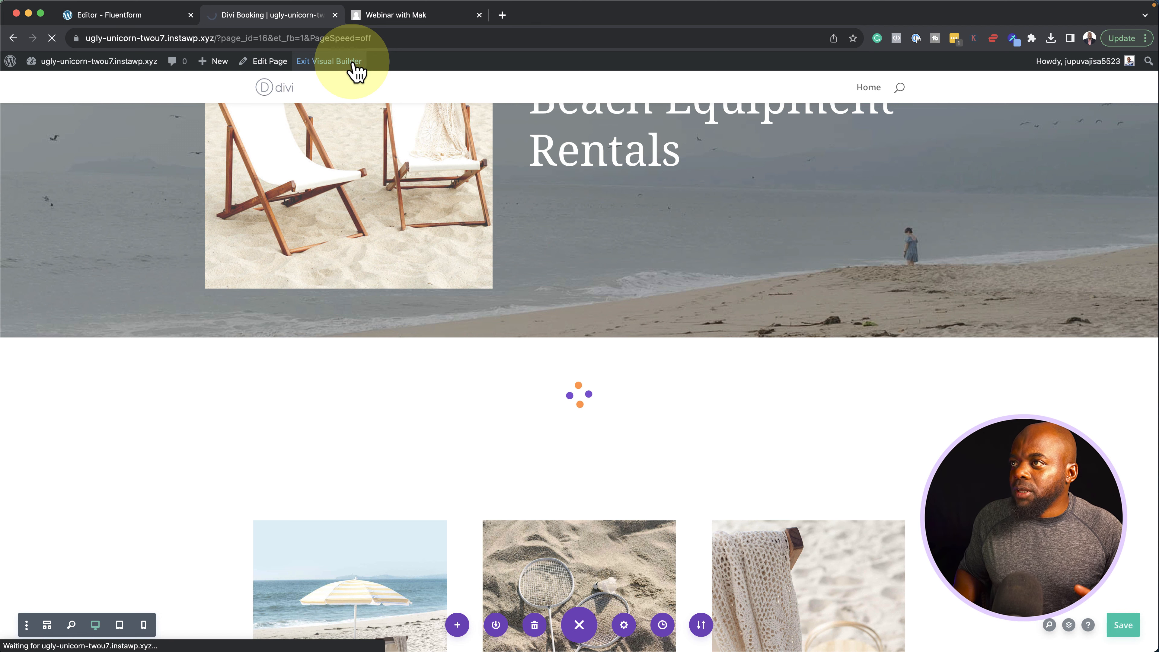
Enter the guest's first and last name, tick 2 rooms, and decline room service
scroll(163, 194, down, 5)
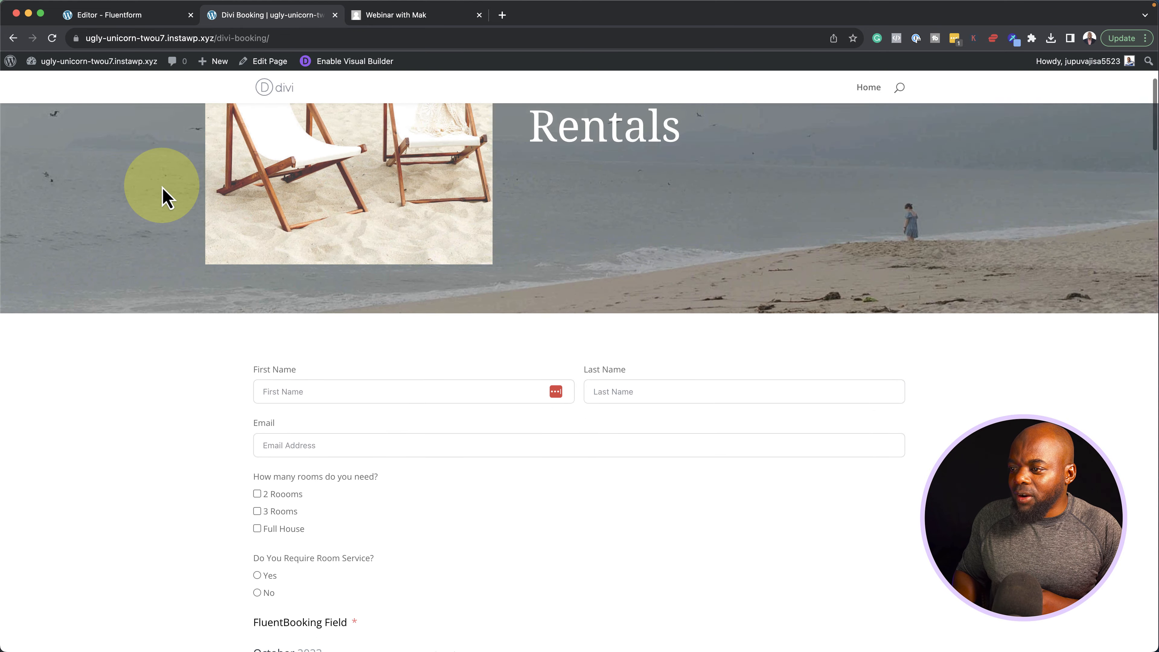
scroll(163, 194, down, 4)
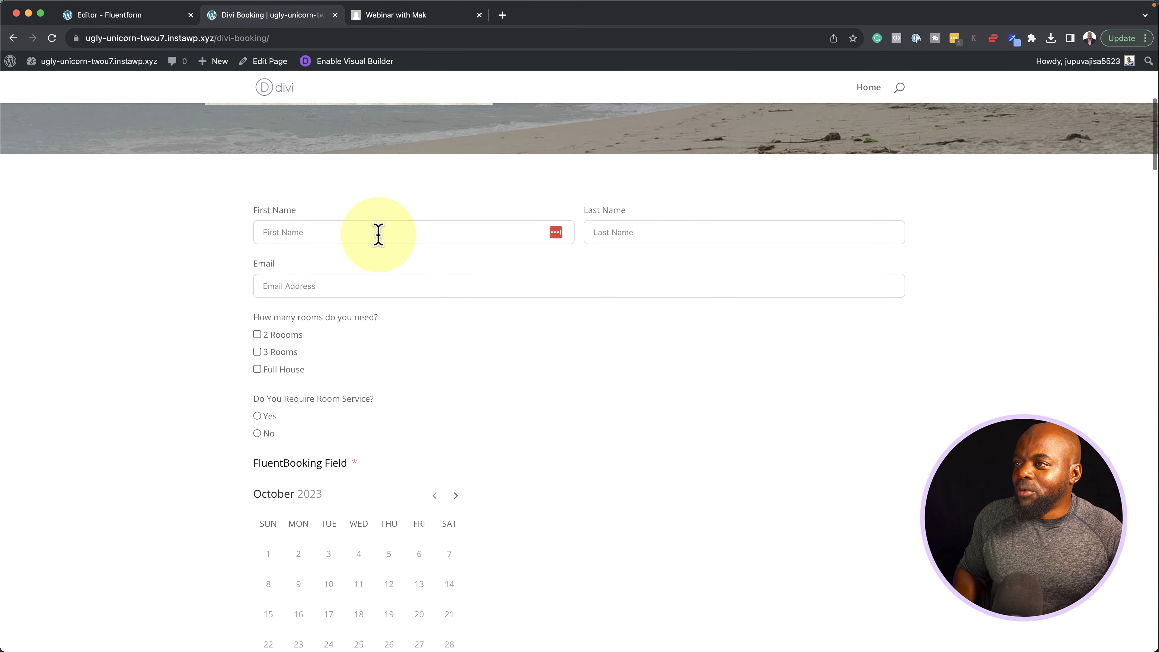
click(378, 235)
click(327, 291)
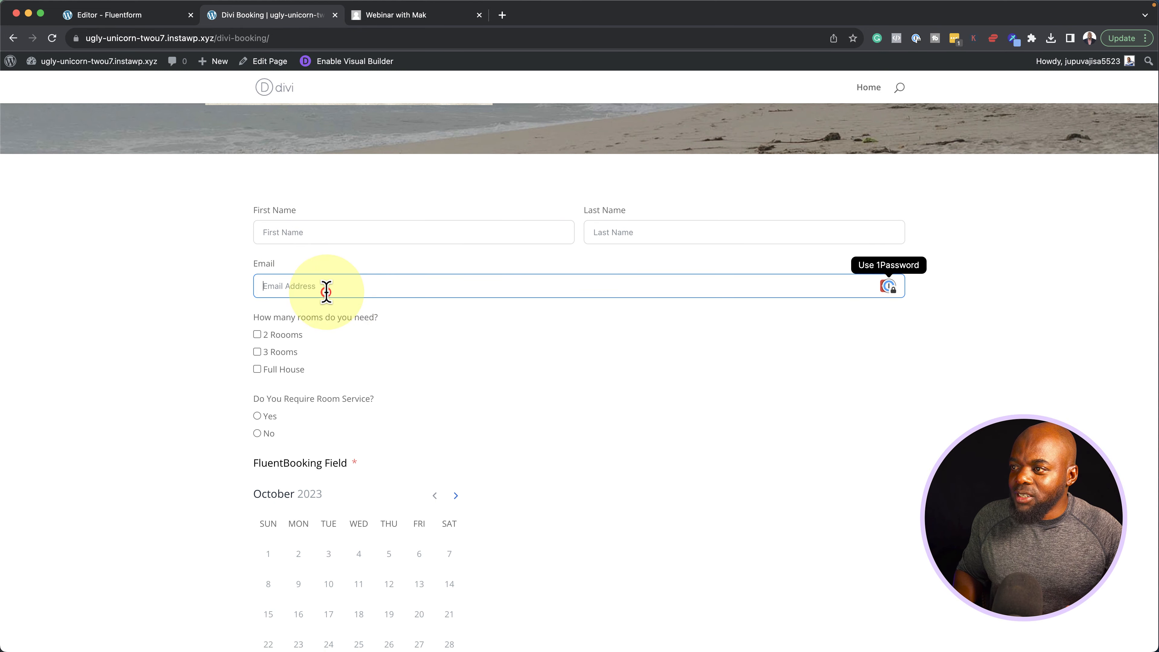
click(262, 336)
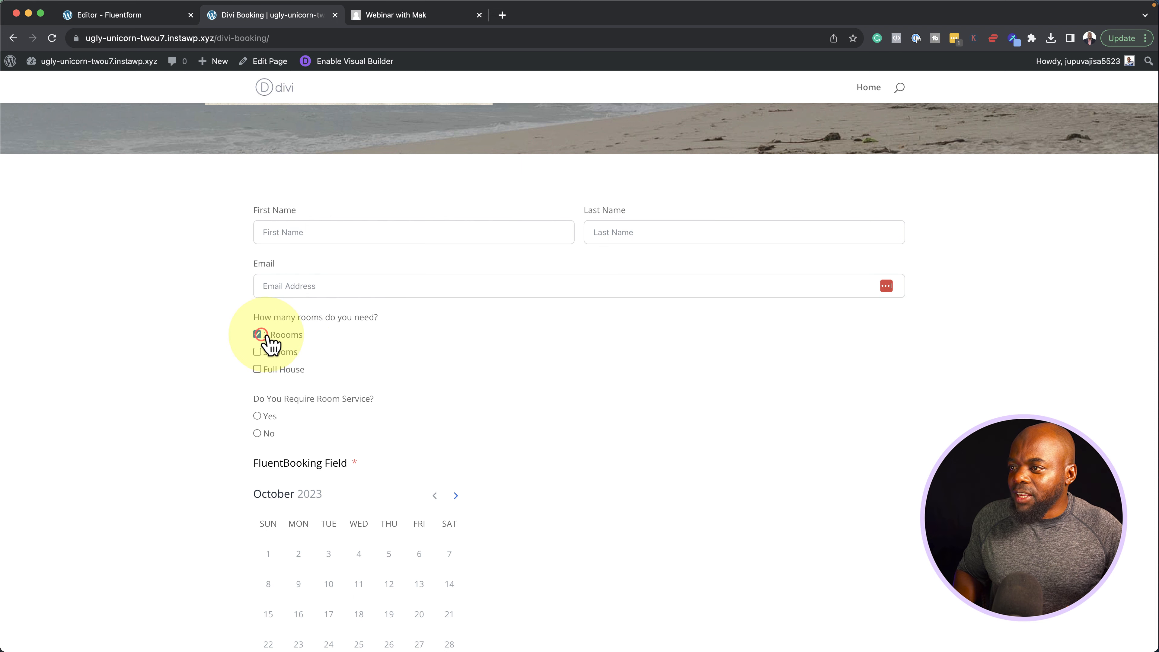
click(257, 433)
scroll(233, 408, down, 2)
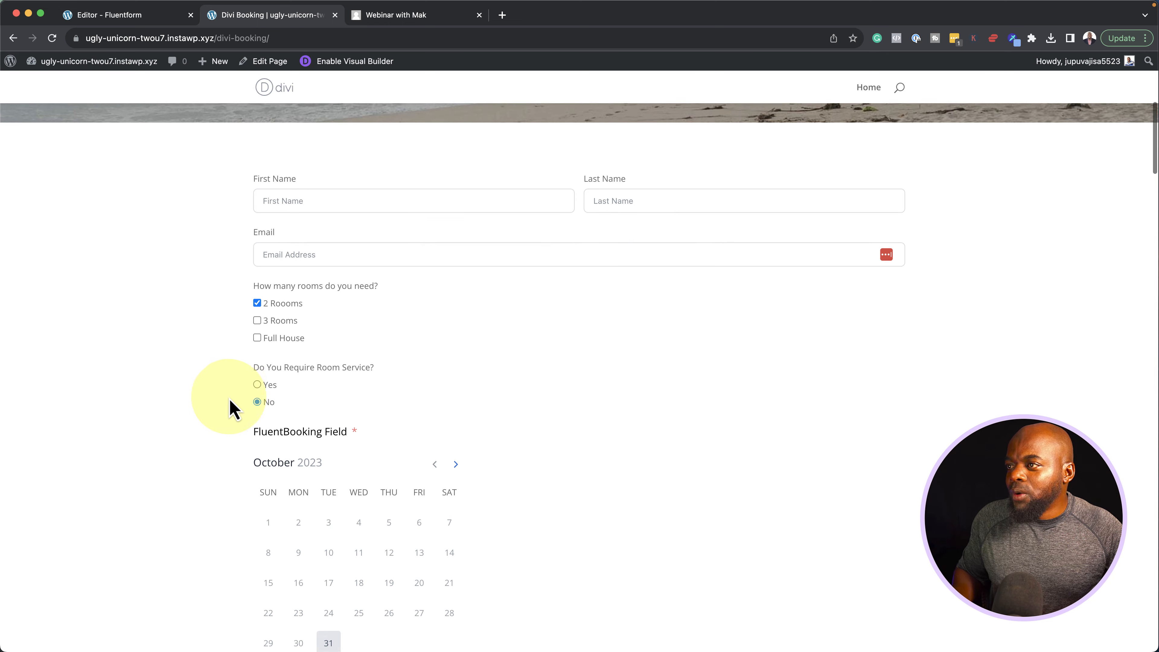
click(336, 192)
text(Ma)
key(Tab)
text(Mak)
Book Thursday 30 November 2023 at 10:00, submit the form, and return to the editor
click(645, 257)
scroll(647, 283, down, 5)
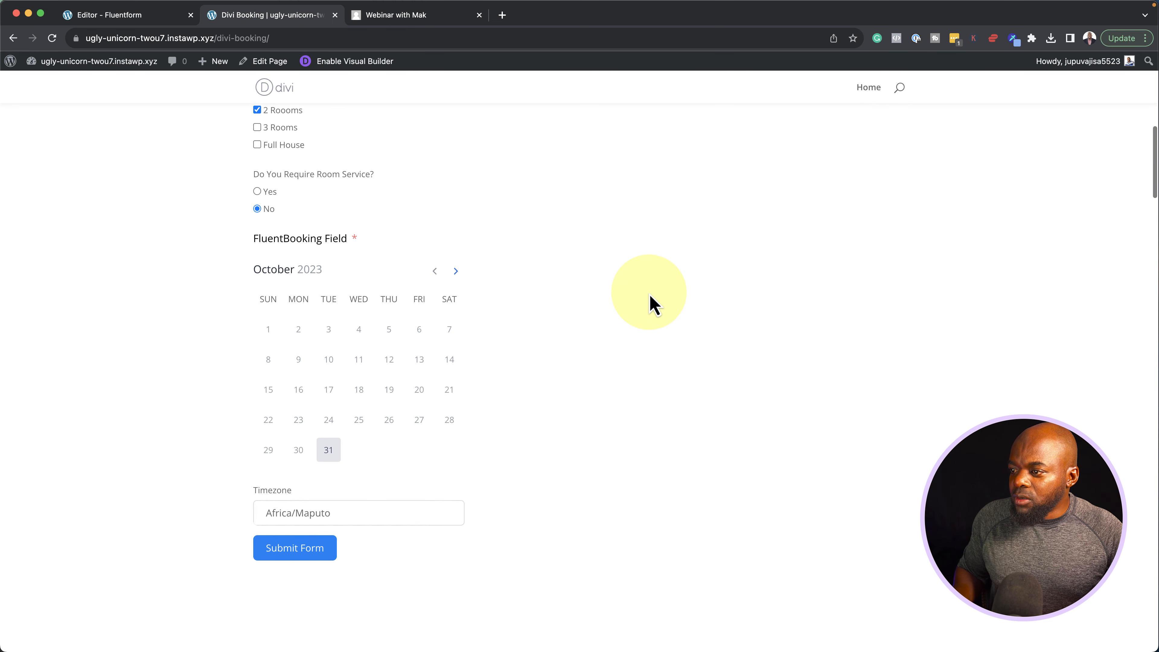
click(329, 451)
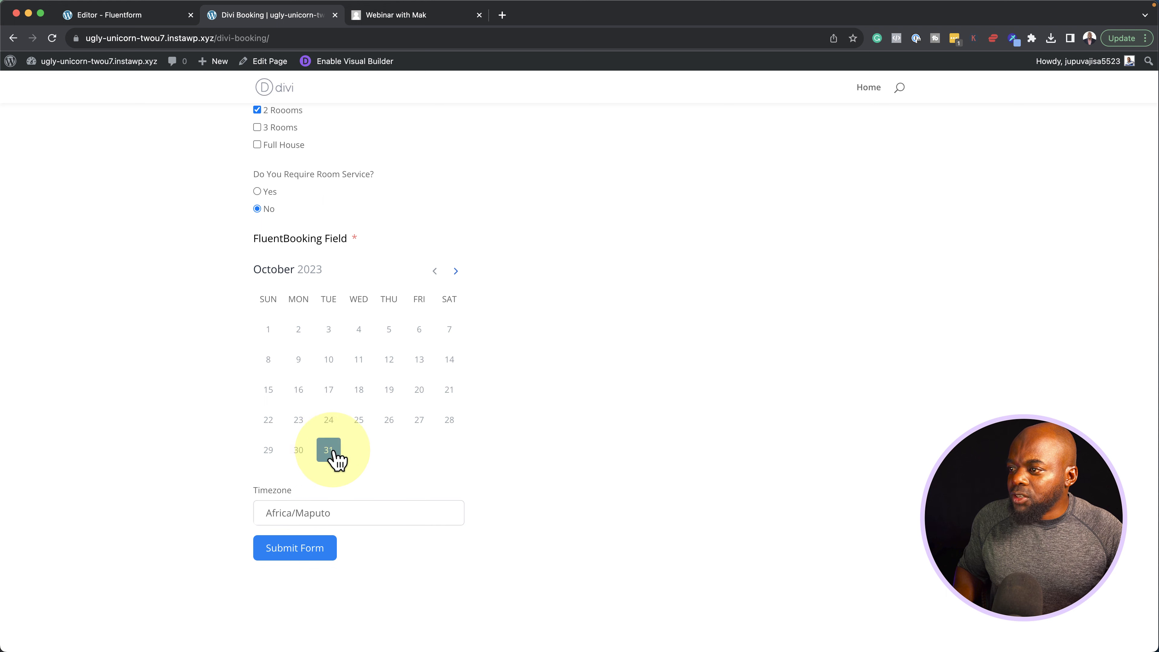
click(455, 271)
click(389, 451)
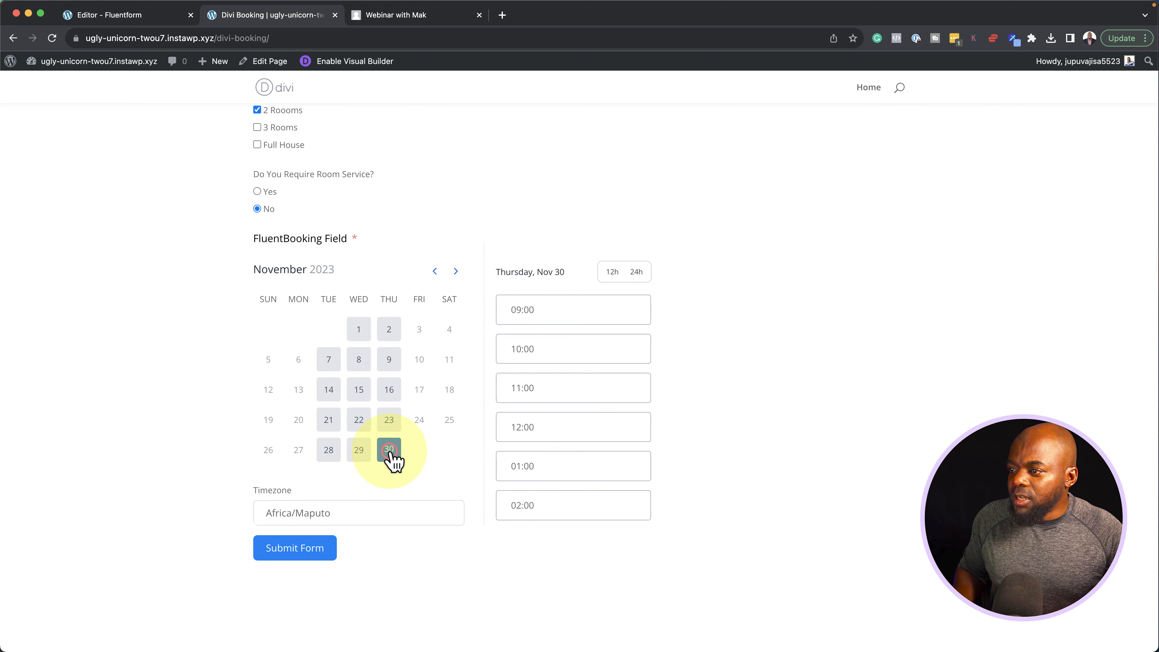
click(561, 358)
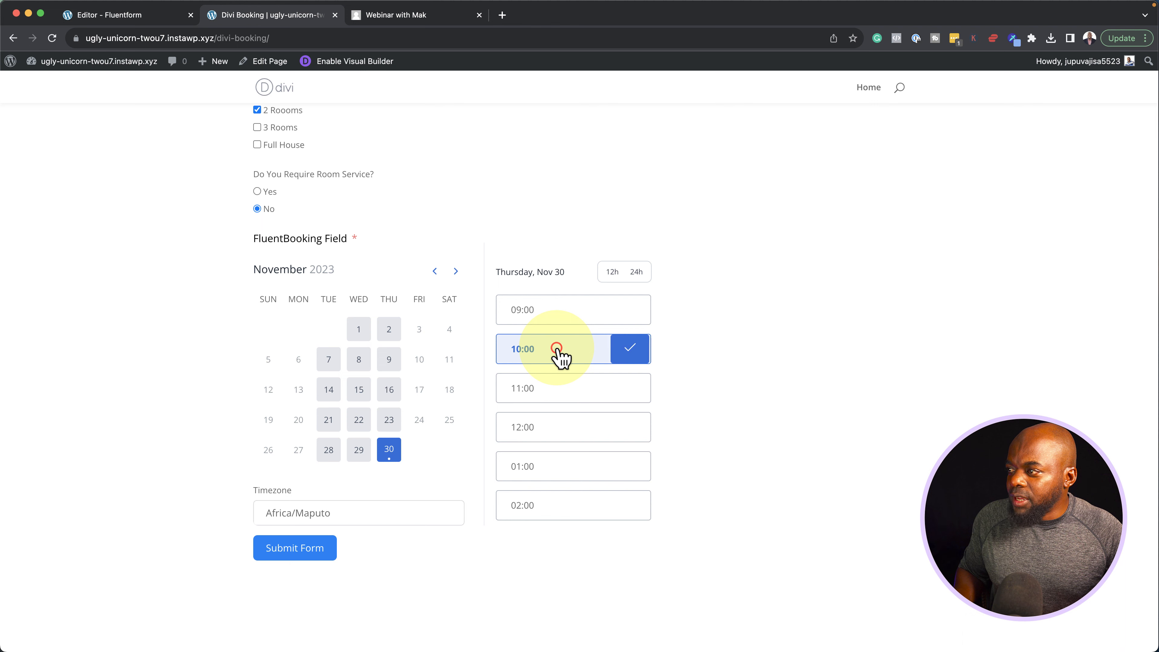
click(297, 548)
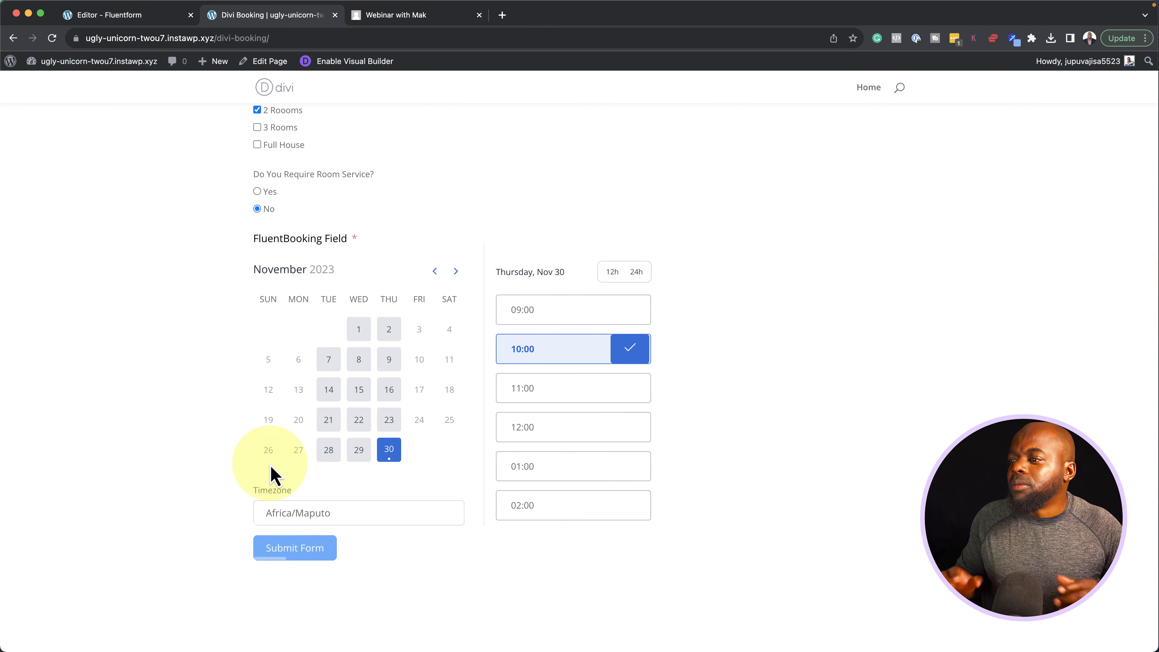
click(154, 17)
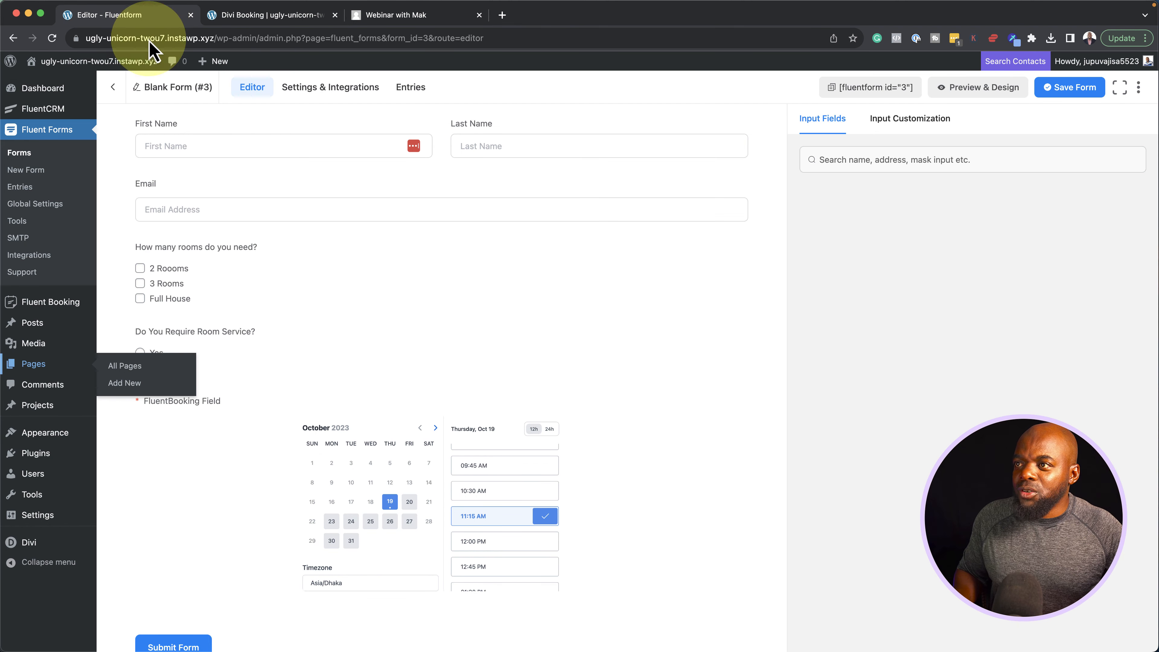
View Blank Form (#3) submission #1: 2 rooms, no room service, 30 Nov 2023 10:00
click(26, 153)
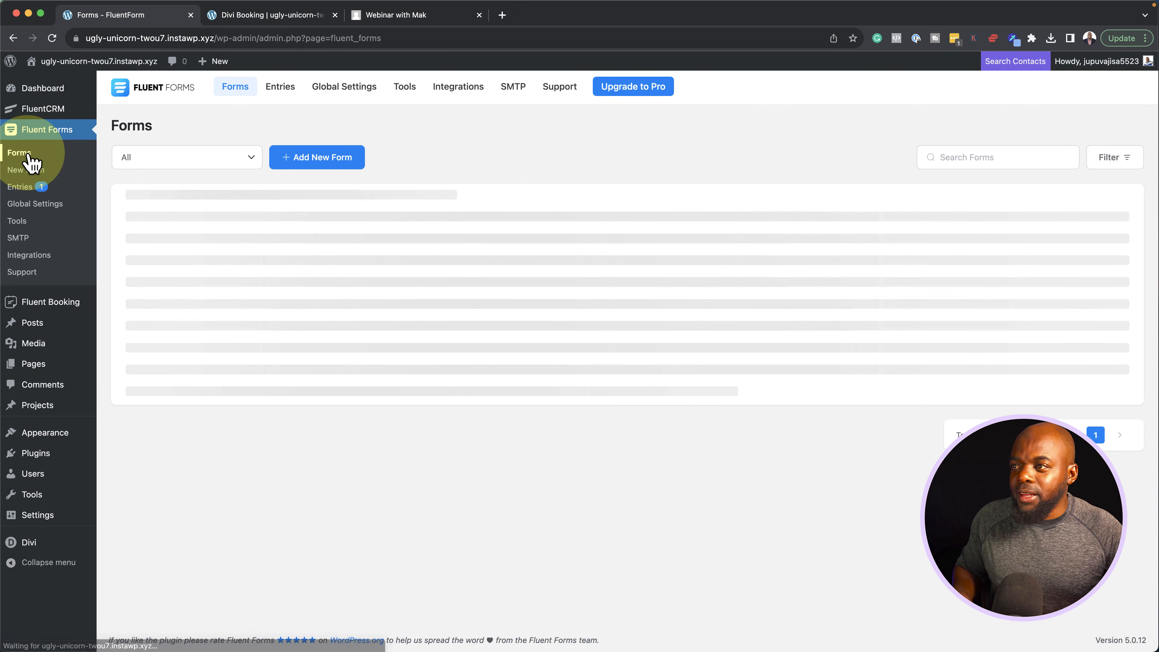
click(286, 85)
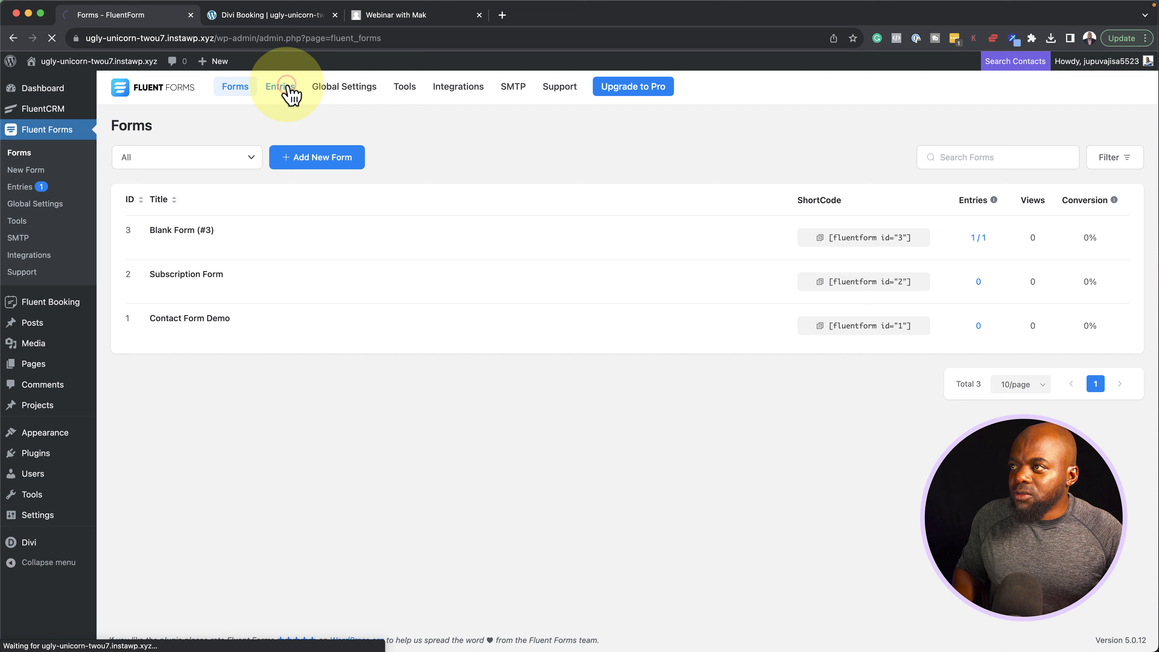
mouse_move(1113, 248)
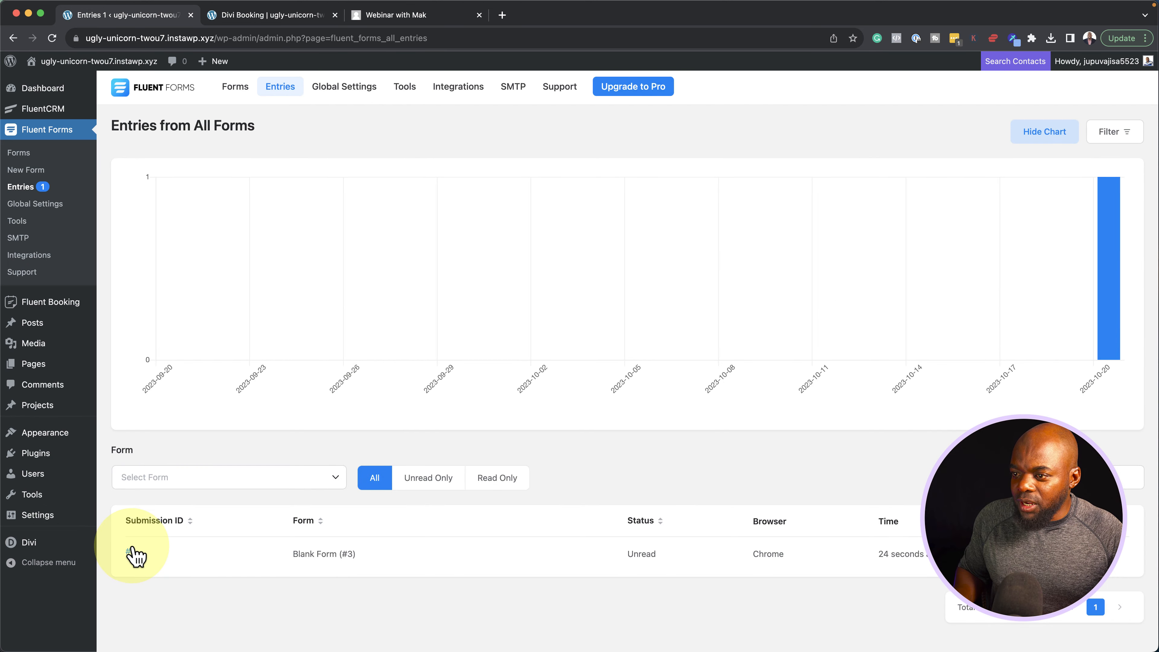
click(130, 551)
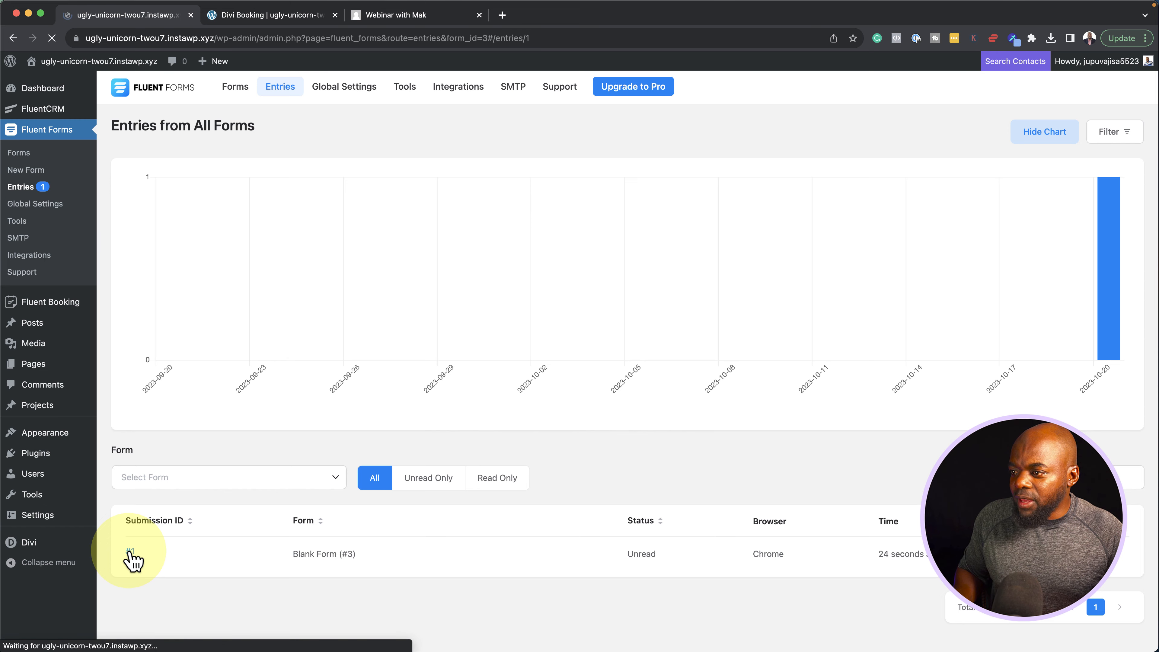
scroll(233, 564, down, 2)
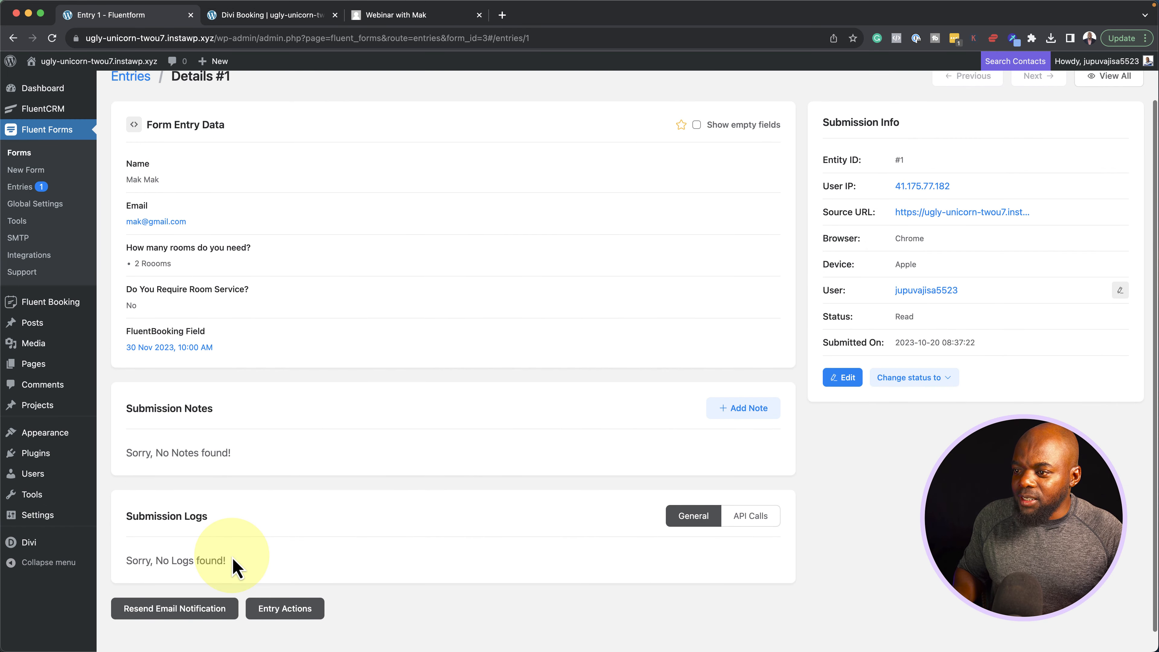
scroll(235, 566, up, 2)
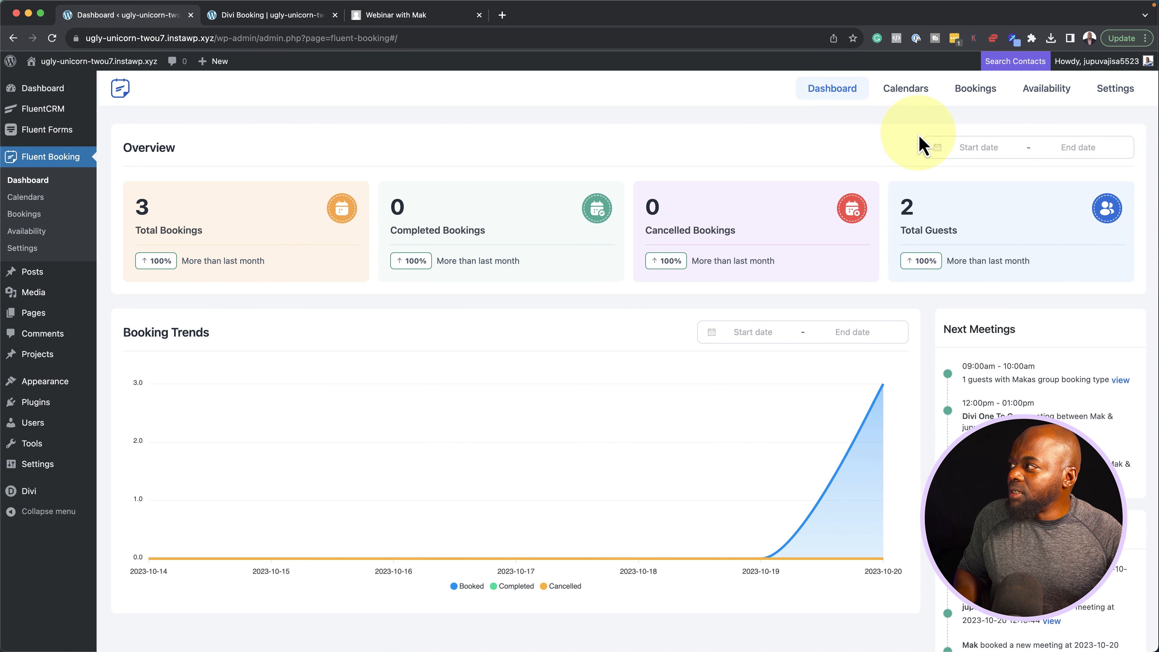
Open Fluent Booking's Bookings list and switch to Latest Bookings
click(970, 91)
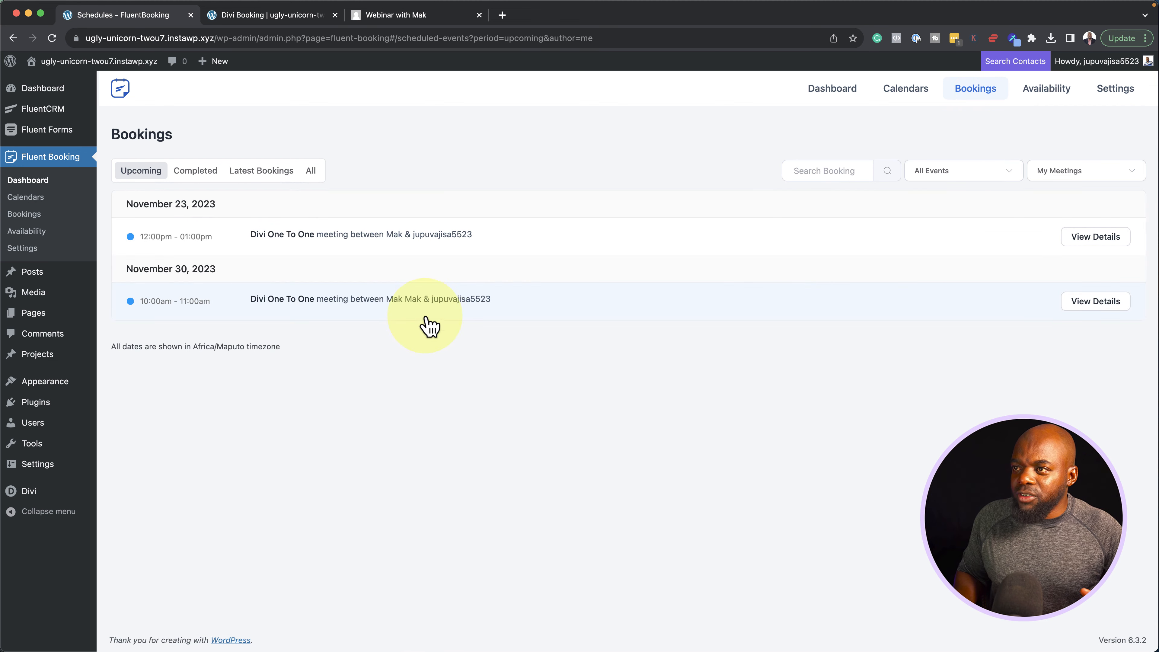
click(283, 180)
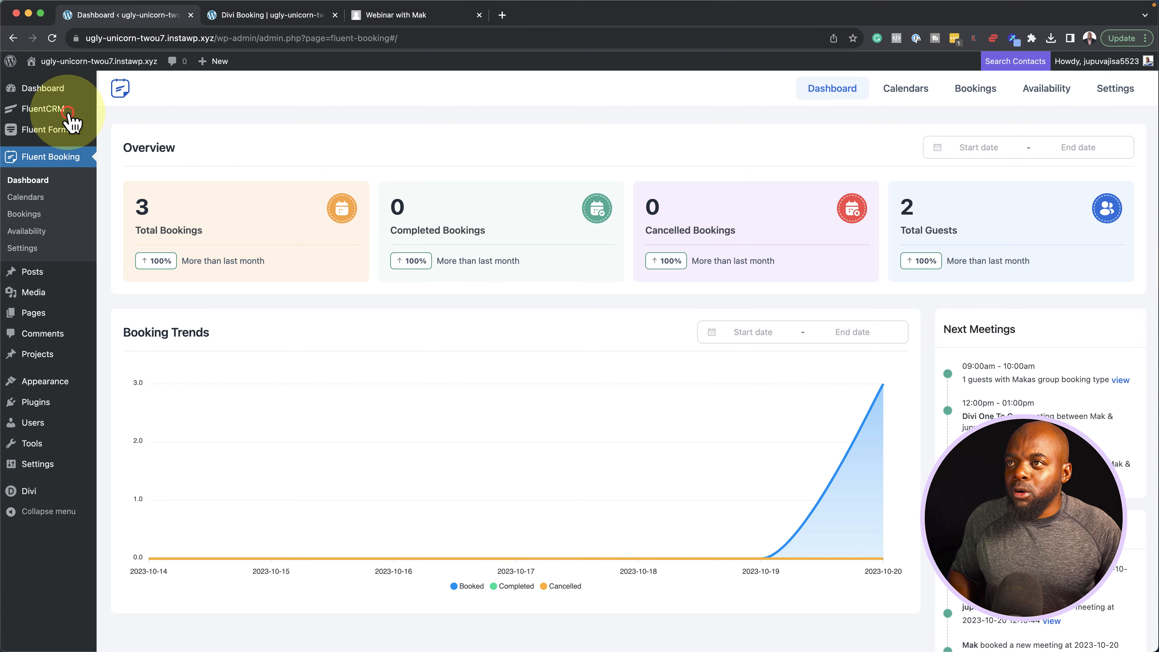
Open FluentCRM from the admin sidebar to reach its Welcome setup wizard
mouse_move(64, 110)
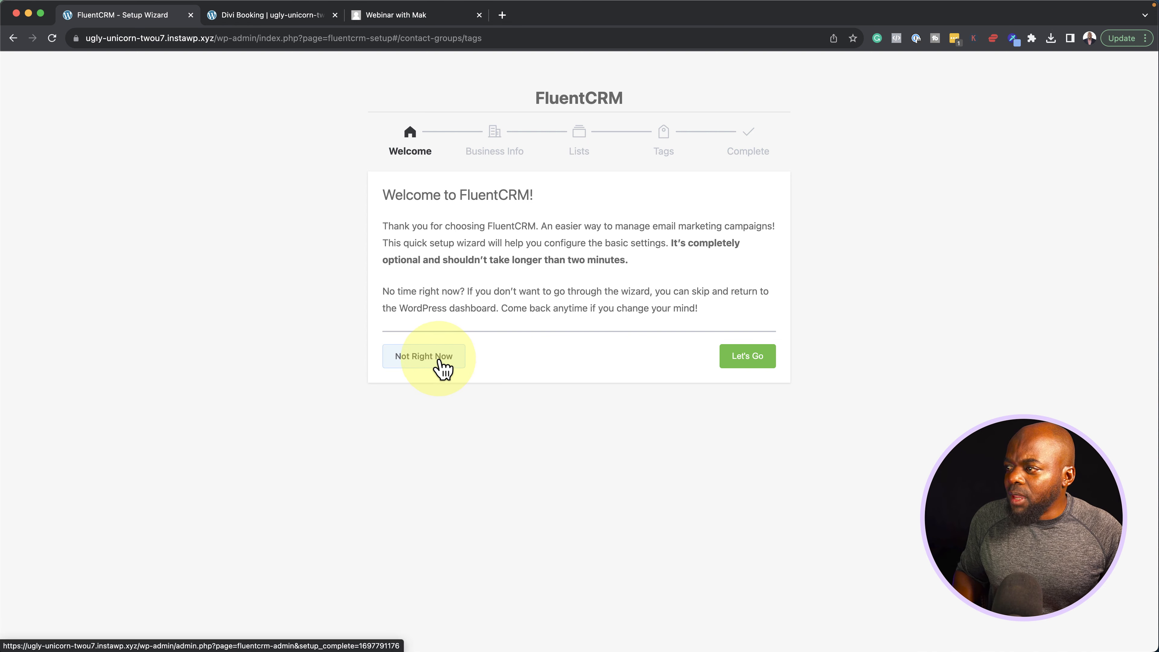
Skip the FluentCRM setup wizard and go to the contact Tags page
click(424, 352)
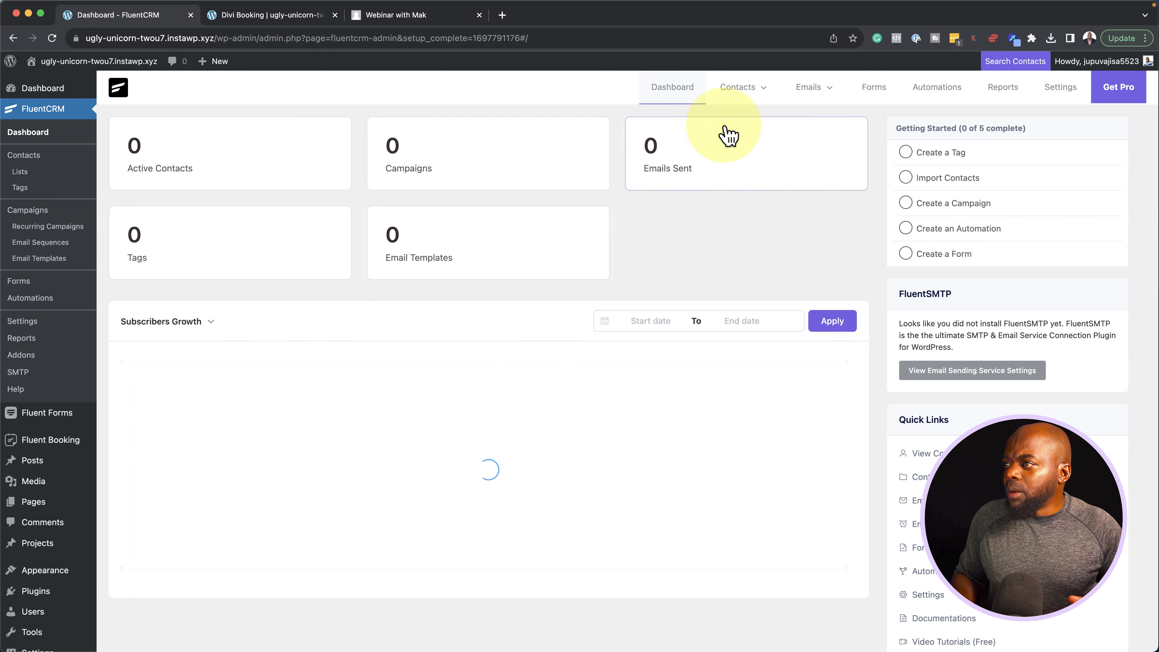
mouse_move(750, 94)
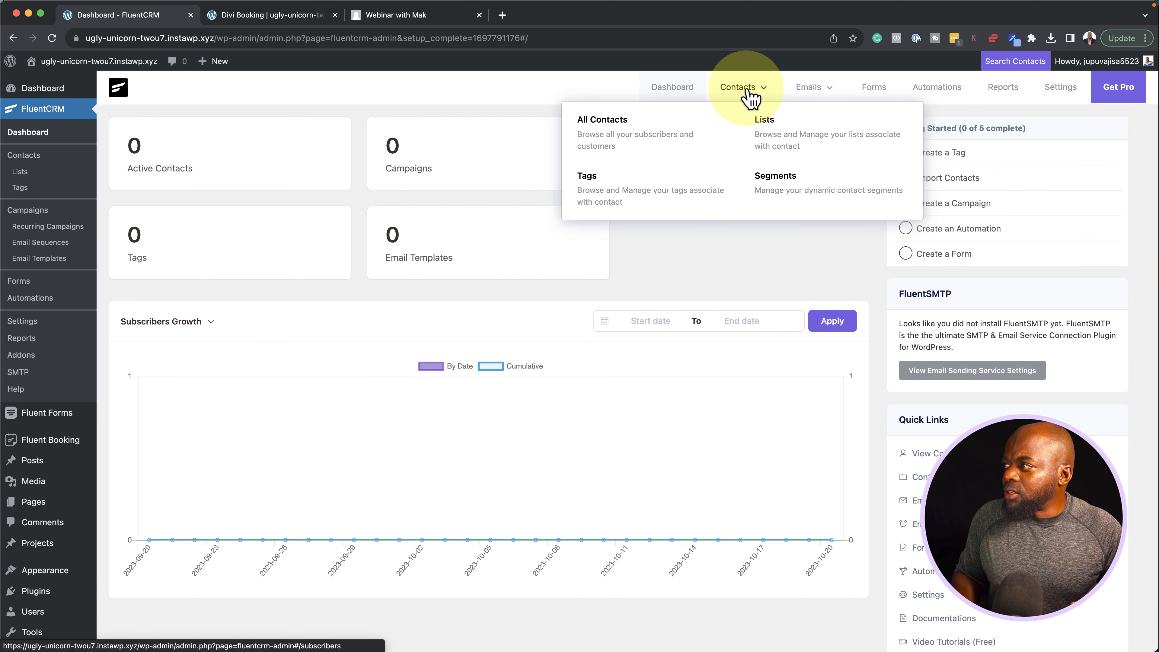
click(616, 208)
Create a new tag titled 'Holiday Bookings'
click(1107, 185)
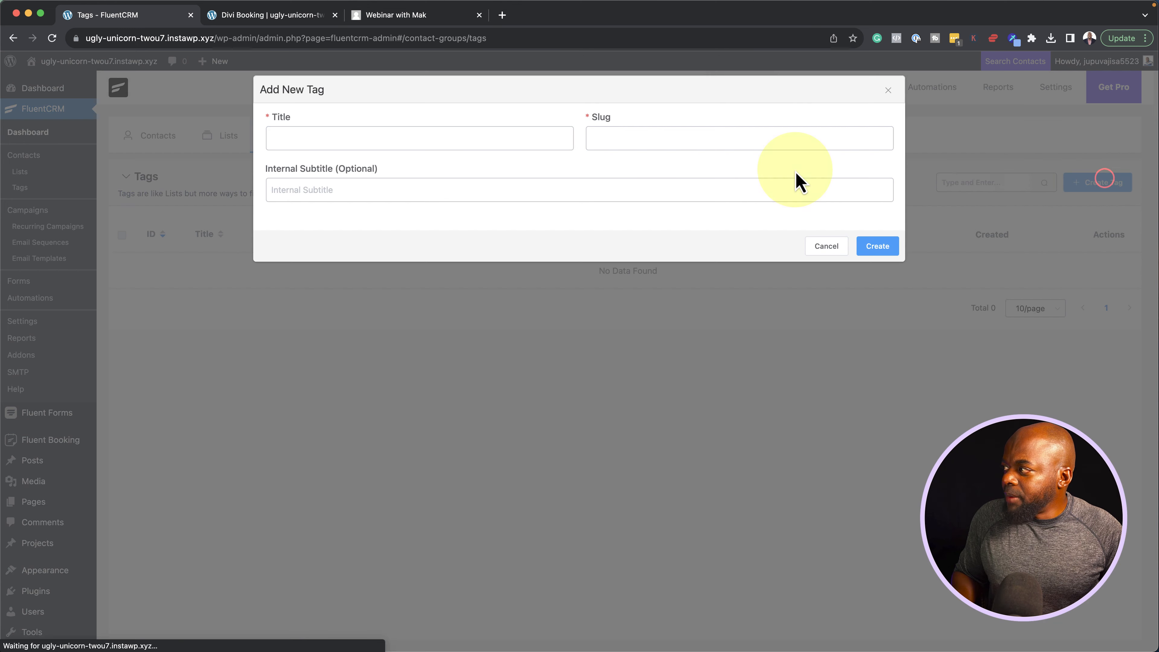
click(388, 137)
text(Hol)
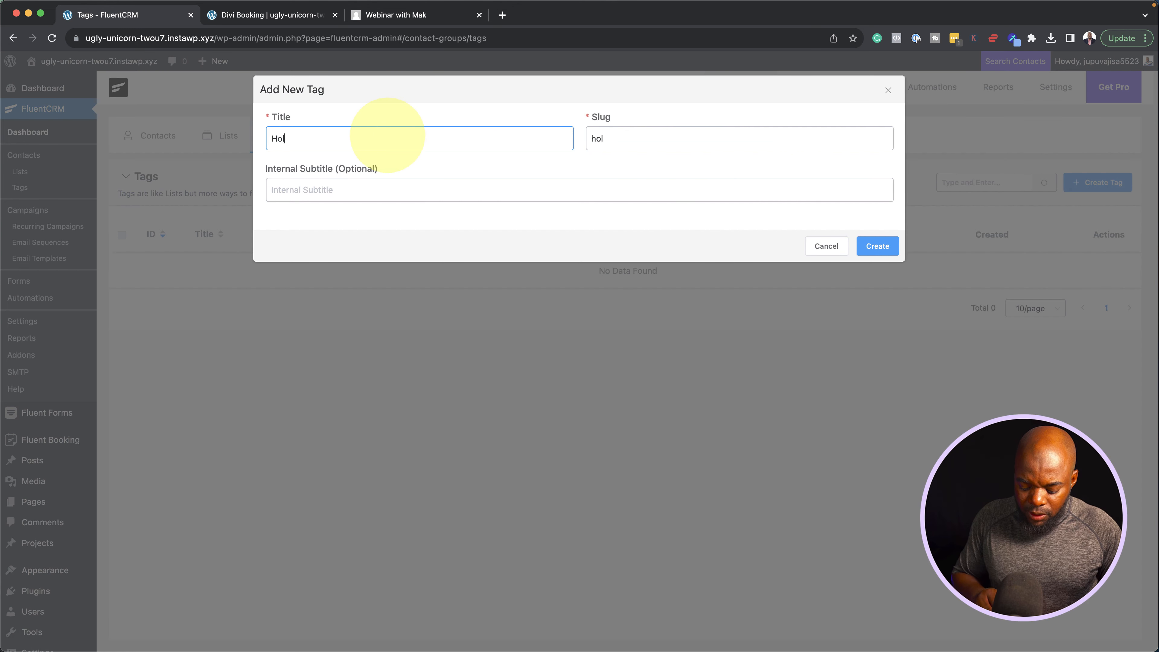
text(iday Bookings)
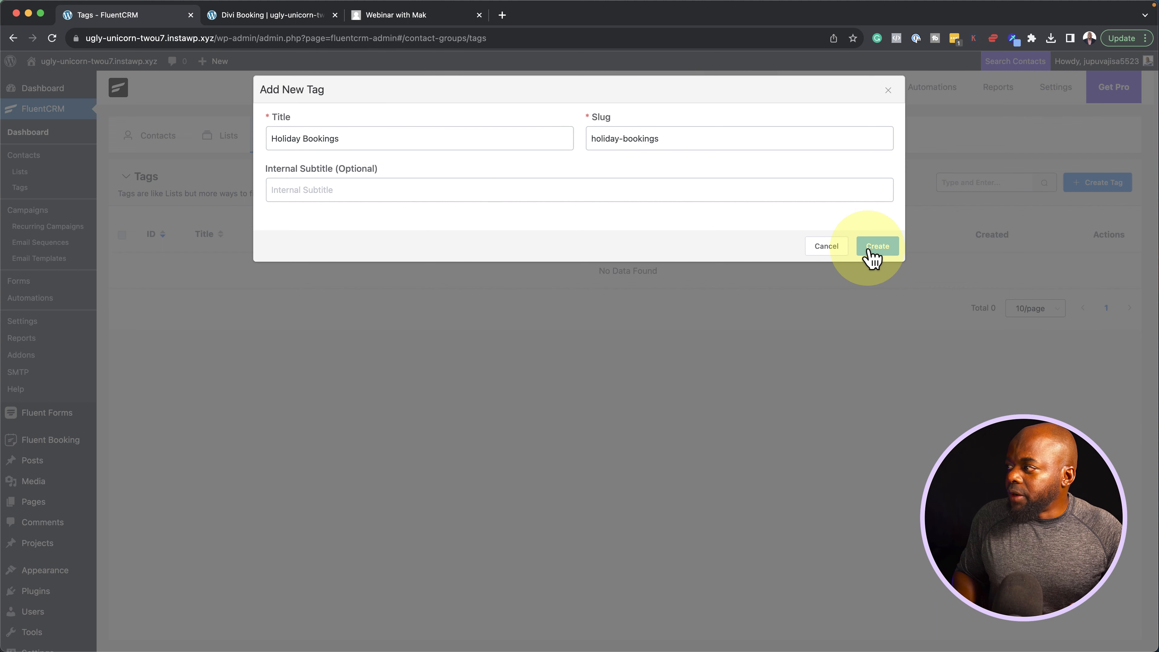
click(869, 250)
mouse_move(836, 98)
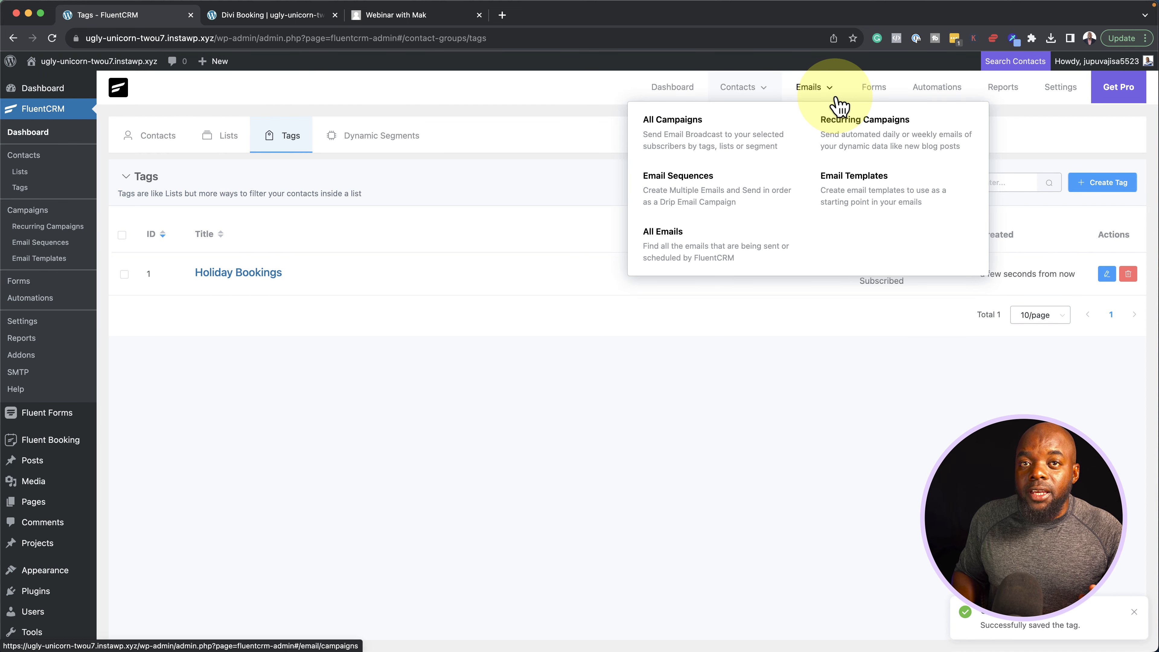
Create an automation labelled 'Holiday Bookings' using the Booking category's New Booking trigger
click(934, 94)
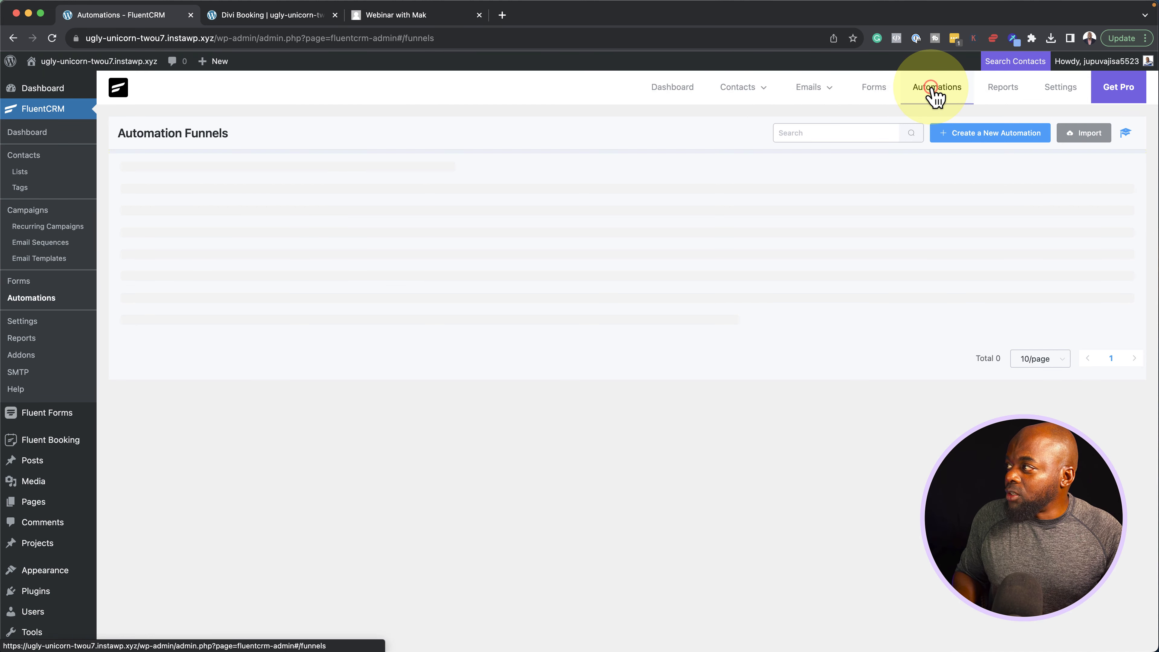
click(971, 135)
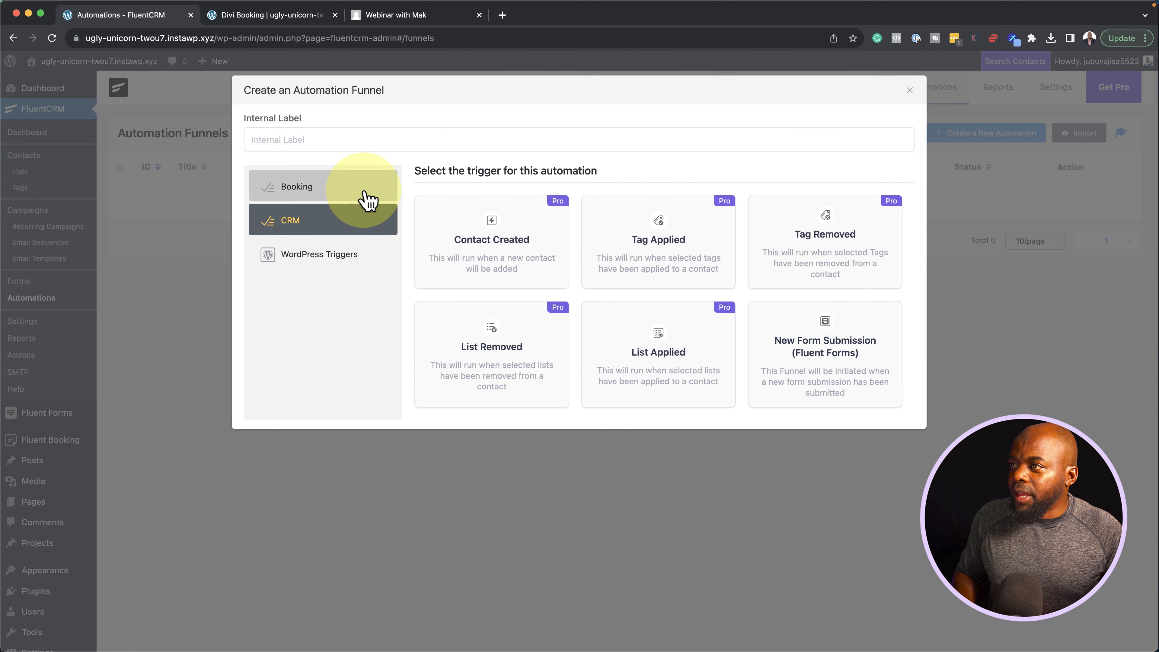
click(341, 187)
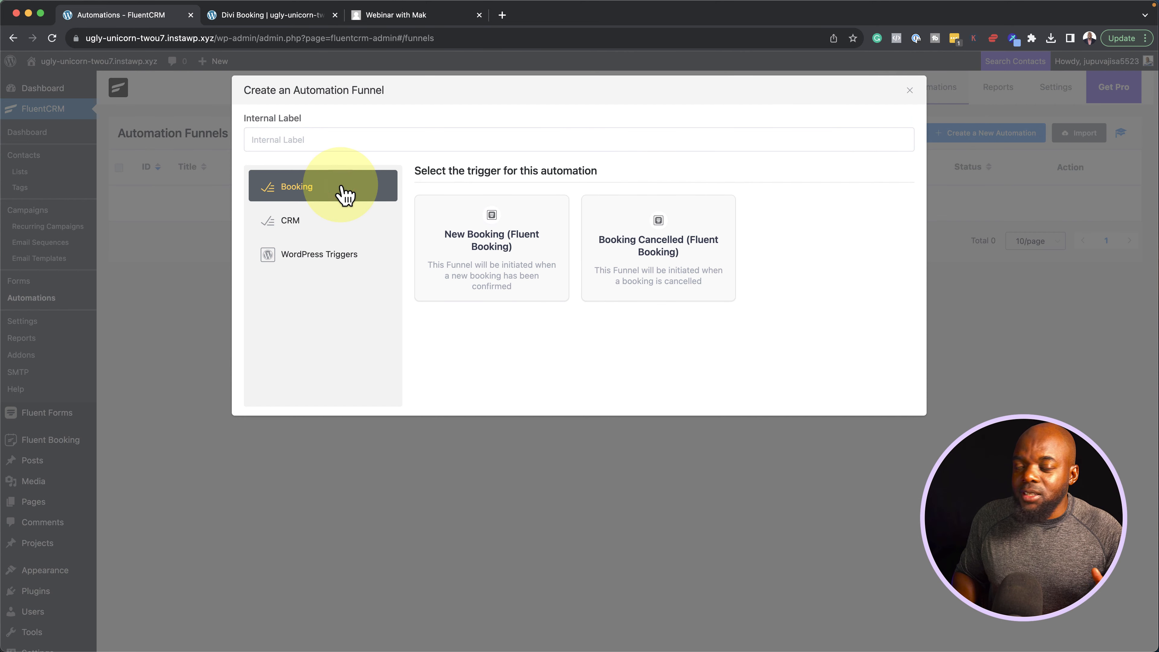
click(322, 138)
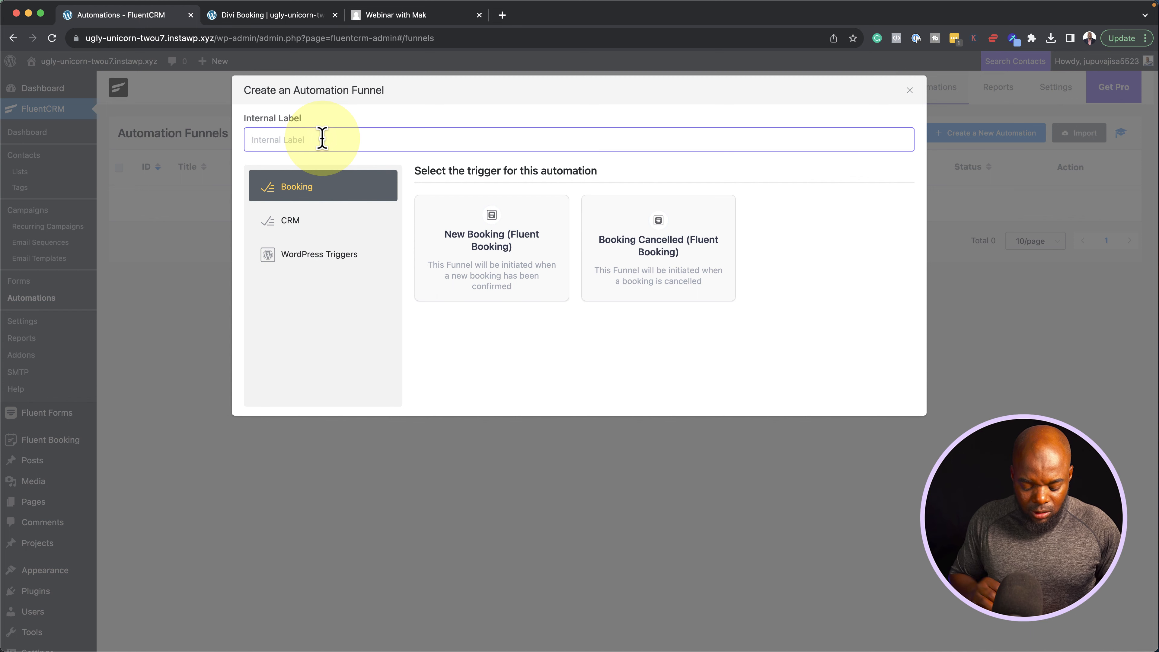
text(Ho)
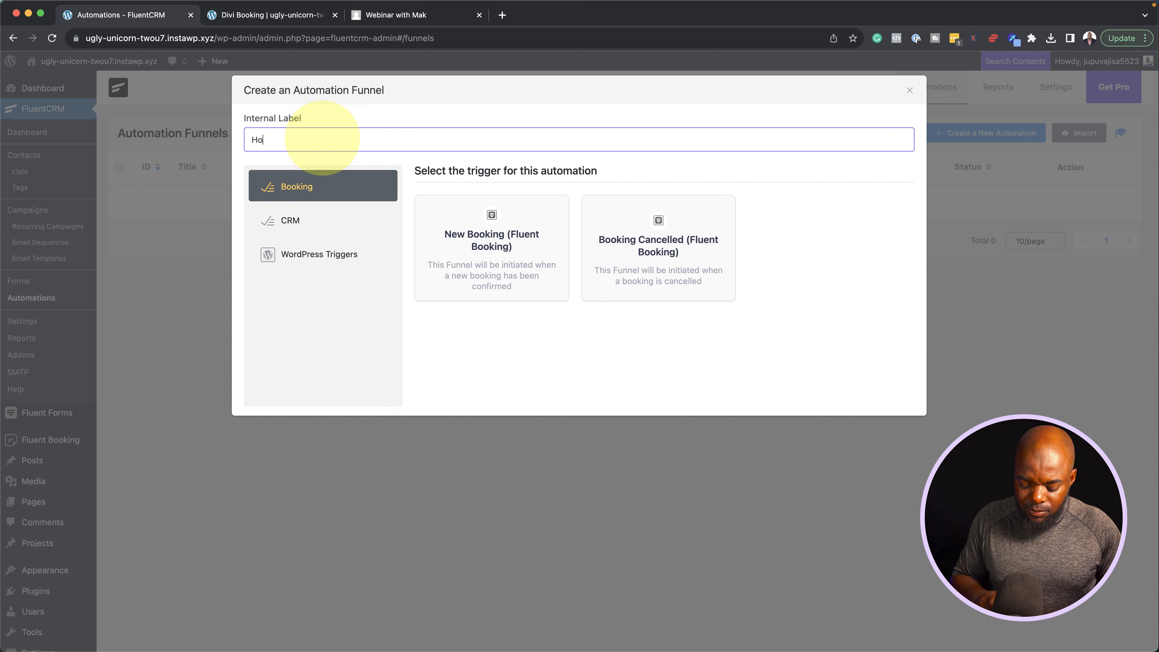
text(liday Bookings)
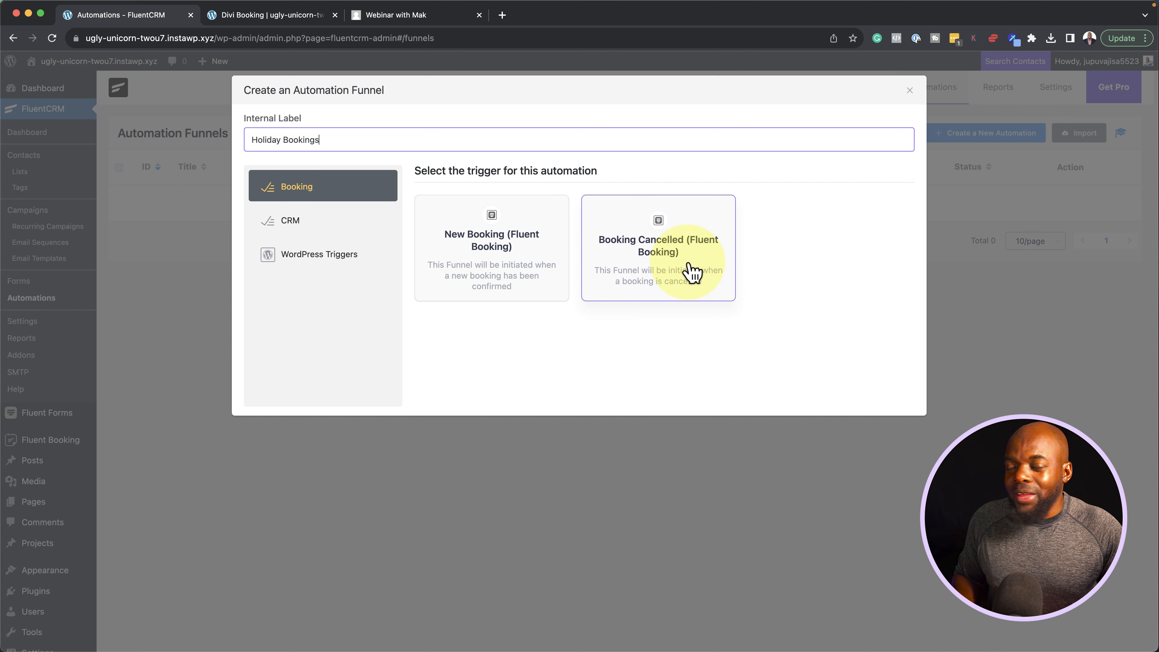
click(533, 274)
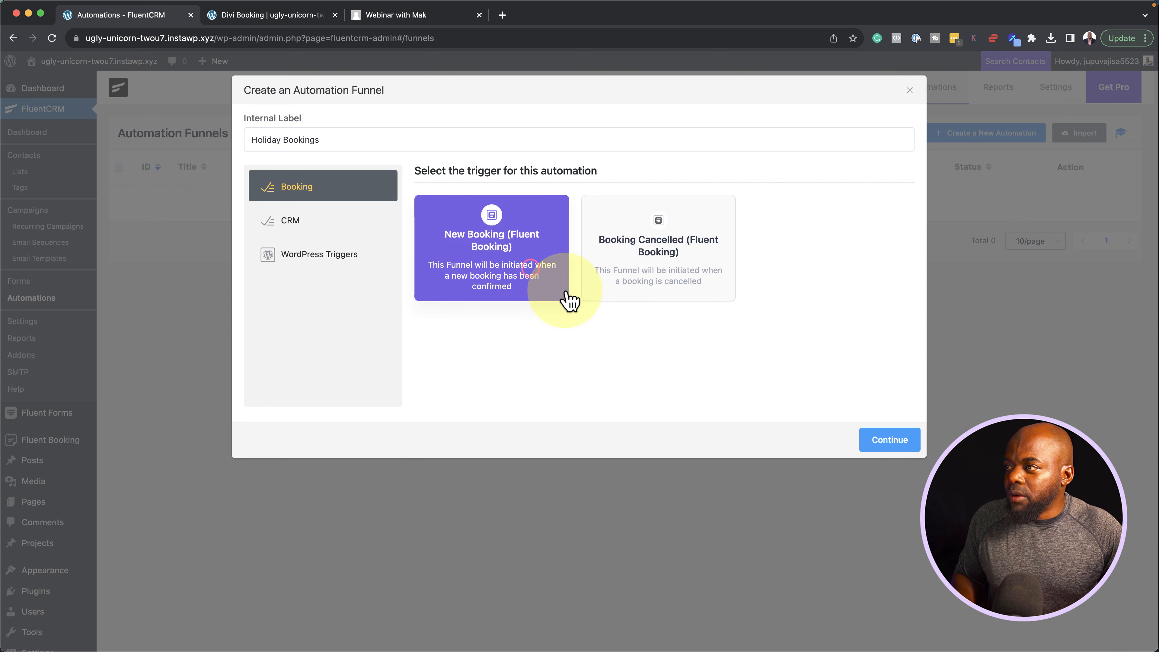
click(888, 441)
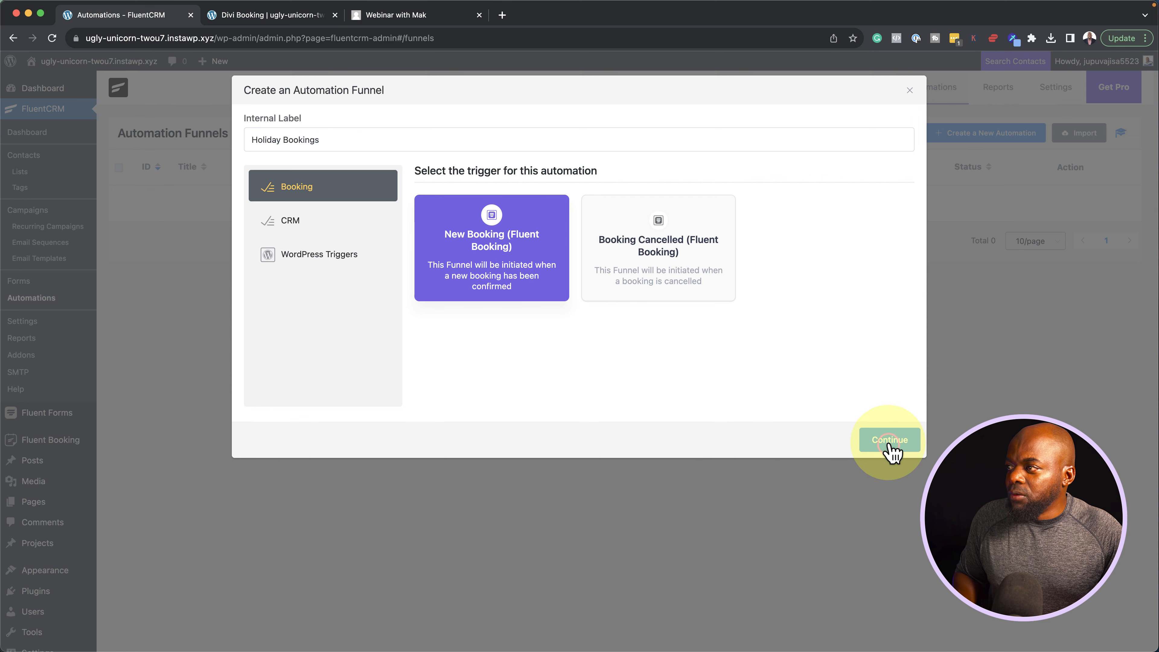
click(651, 214)
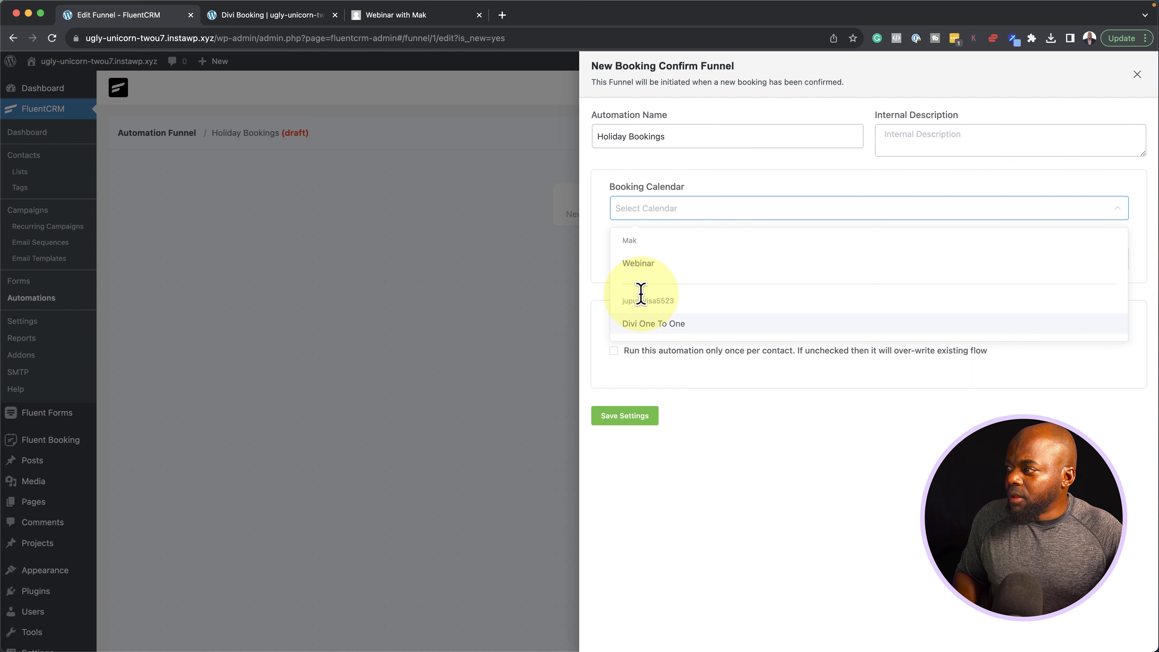
Limit the trigger to the Divi One To One calendar and save its settings
click(711, 332)
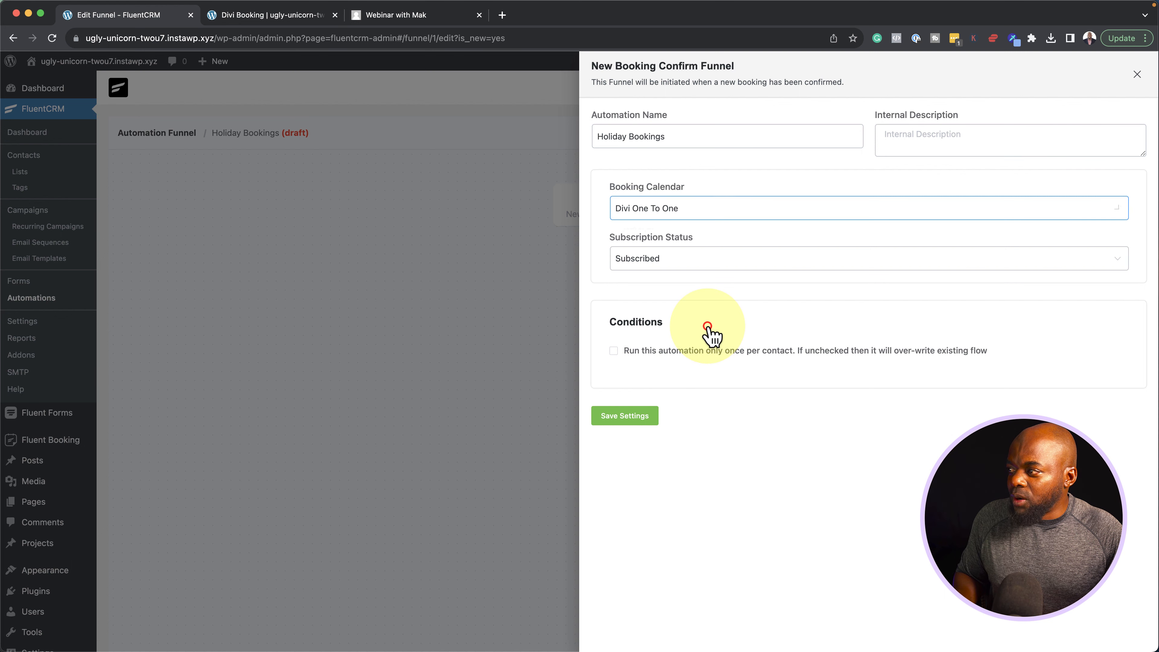
click(641, 416)
click(627, 254)
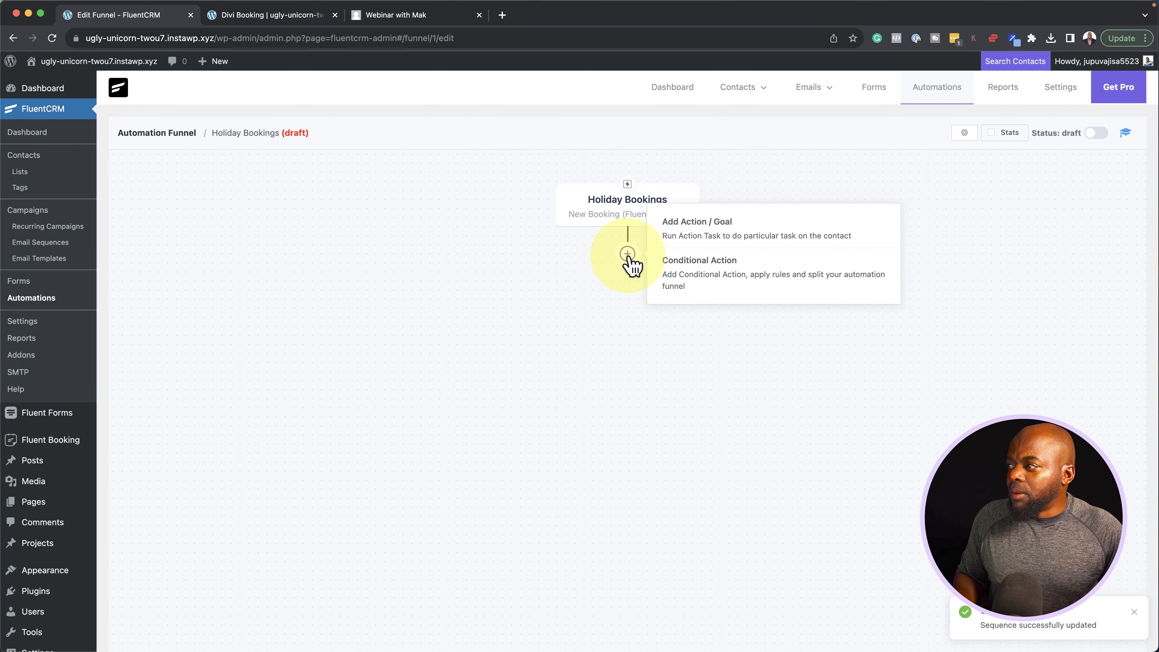
Add a Wait X Days/Hours step set to 15 minutes and save it
click(748, 238)
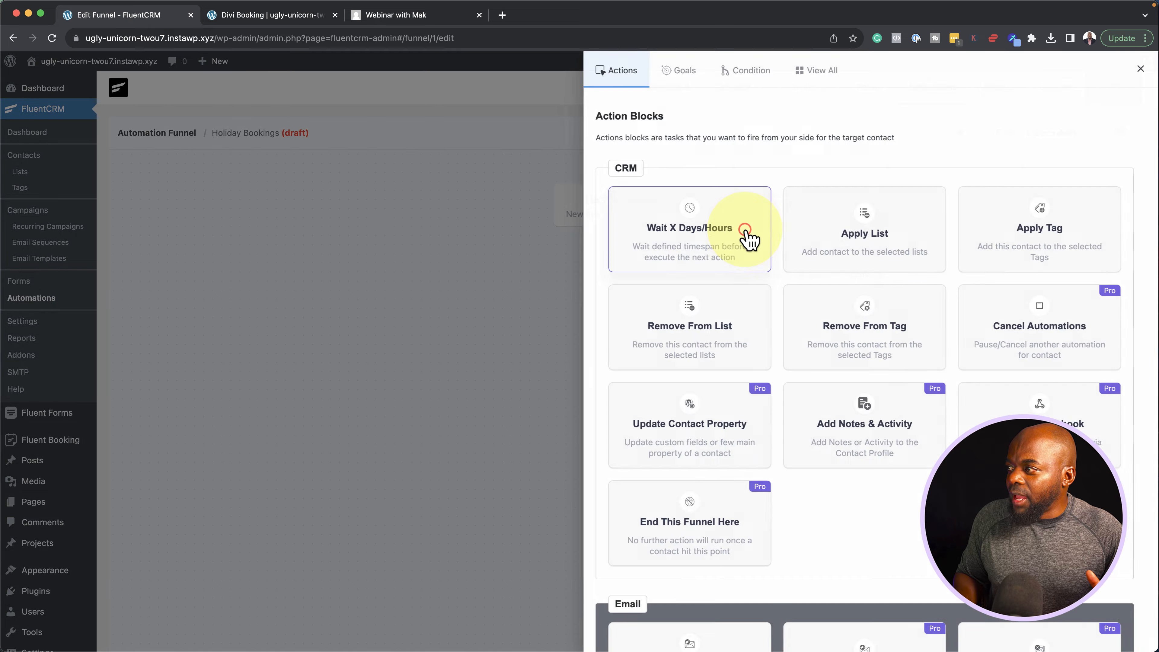
click(723, 244)
click(674, 260)
drag(674, 260, 657, 259)
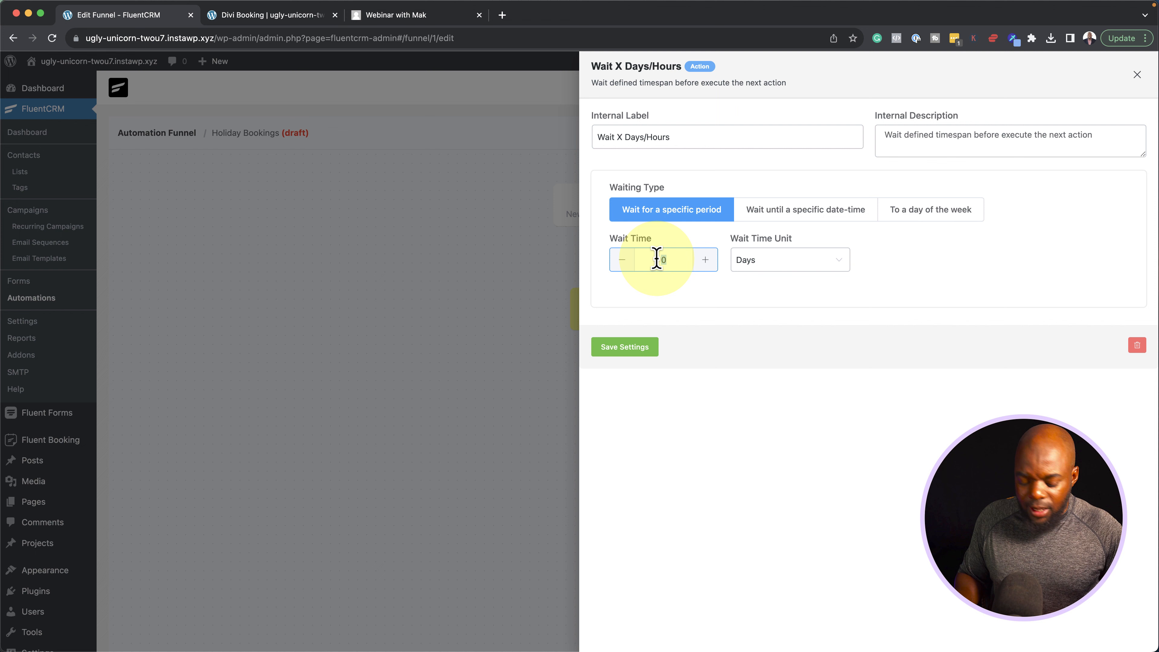
text(15)
click(790, 259)
click(779, 341)
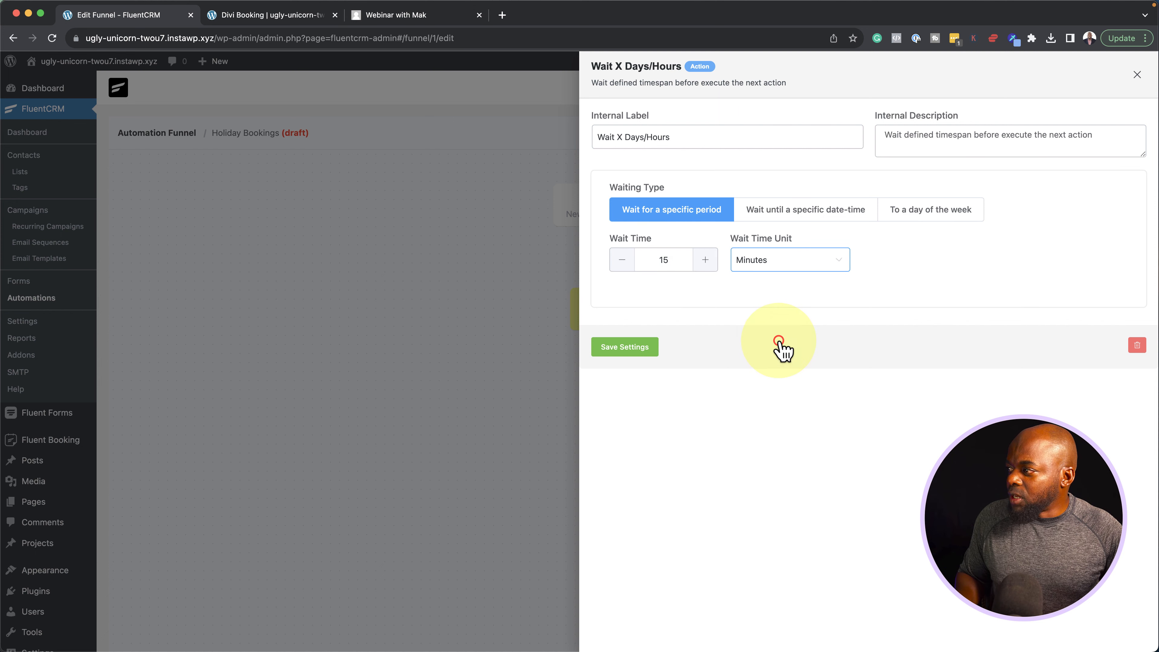
click(644, 349)
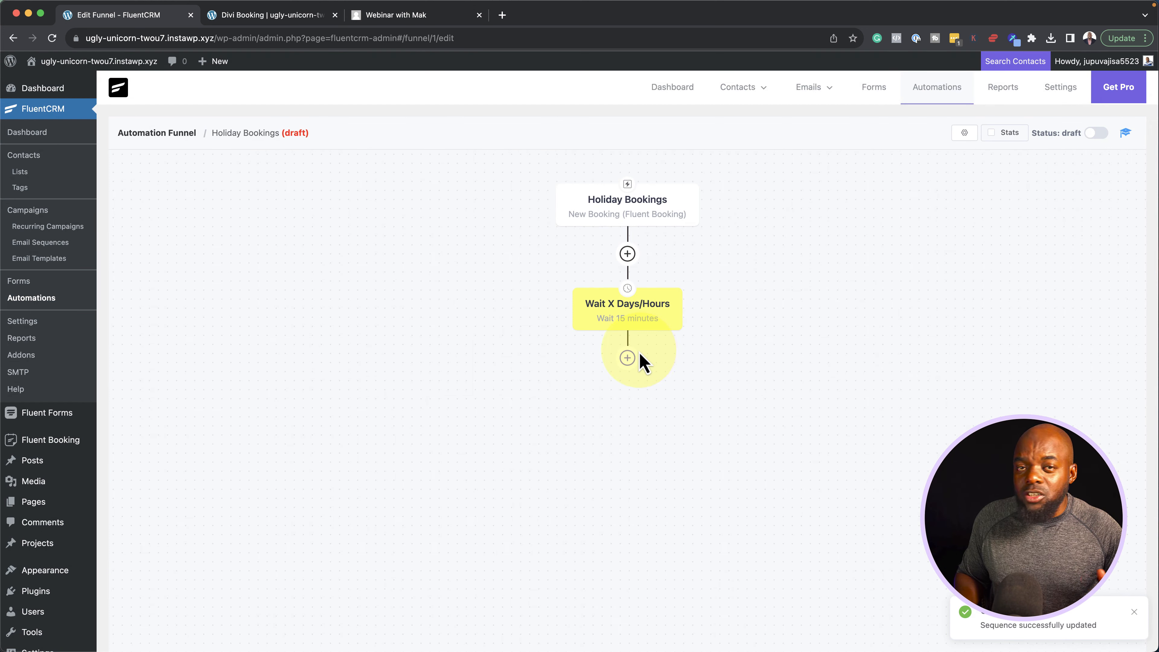
click(629, 358)
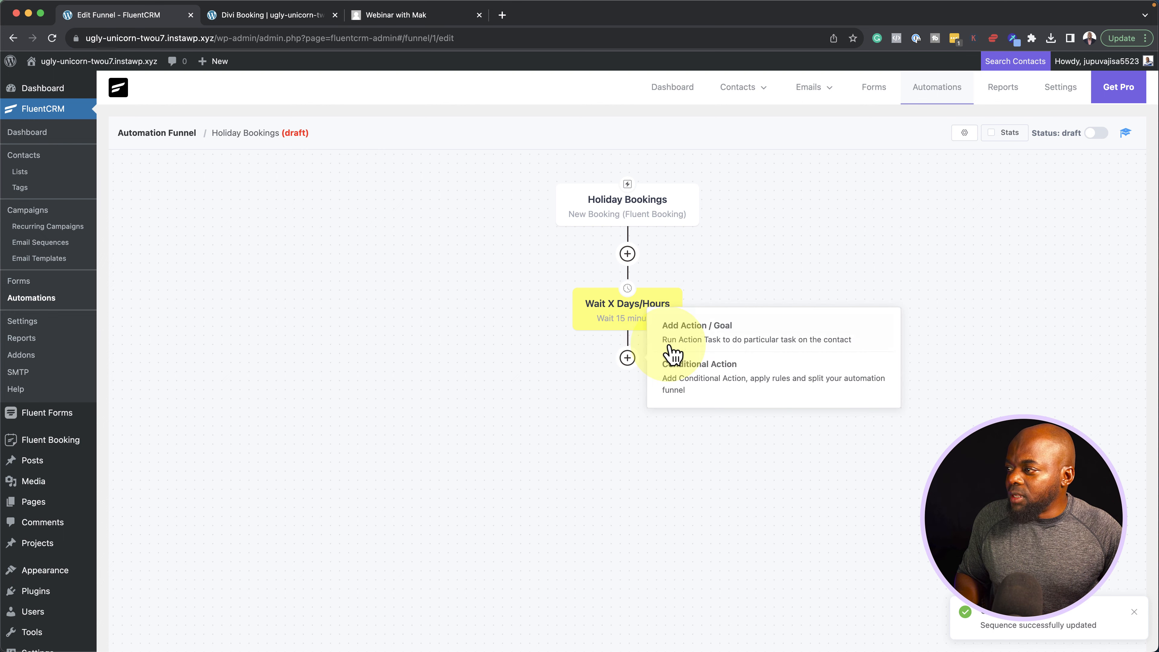
Add a Send Custom Email step with the subject 'Thanks For The Booking'
click(697, 340)
scroll(703, 431, down, 3)
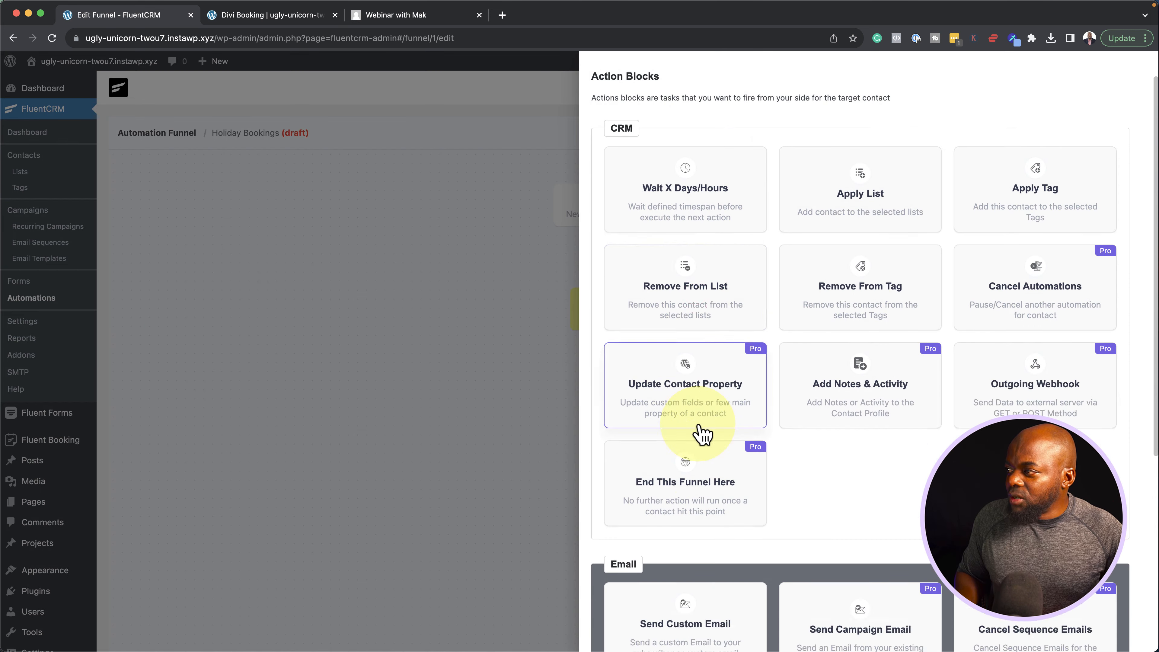
click(658, 542)
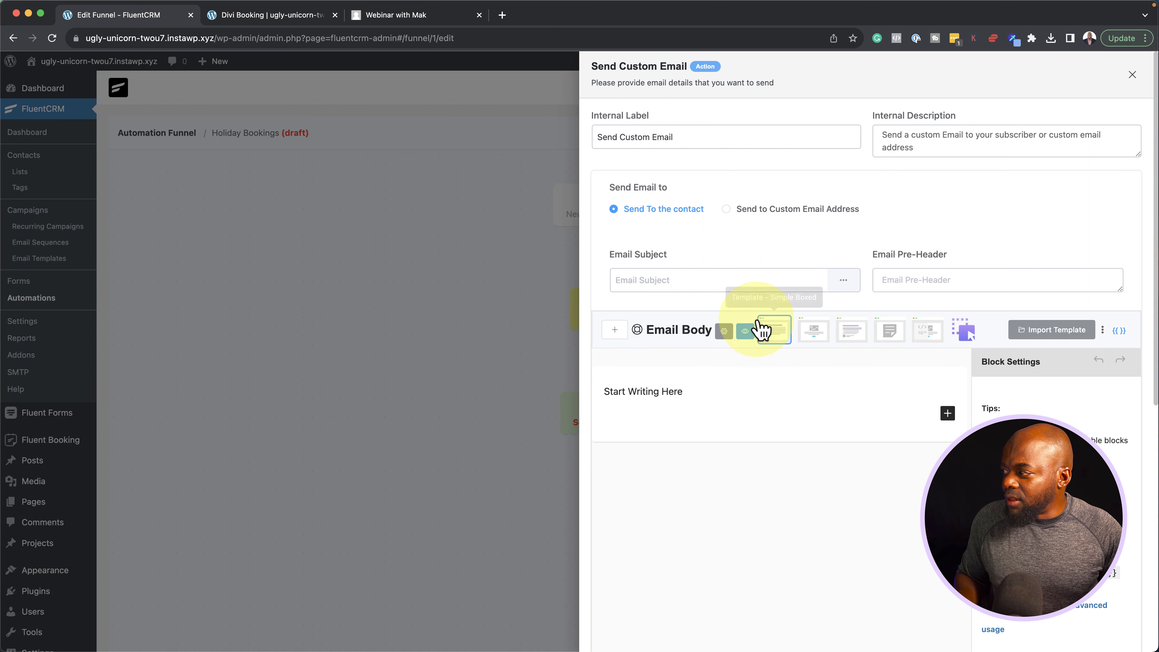
click(705, 279)
text(Th)
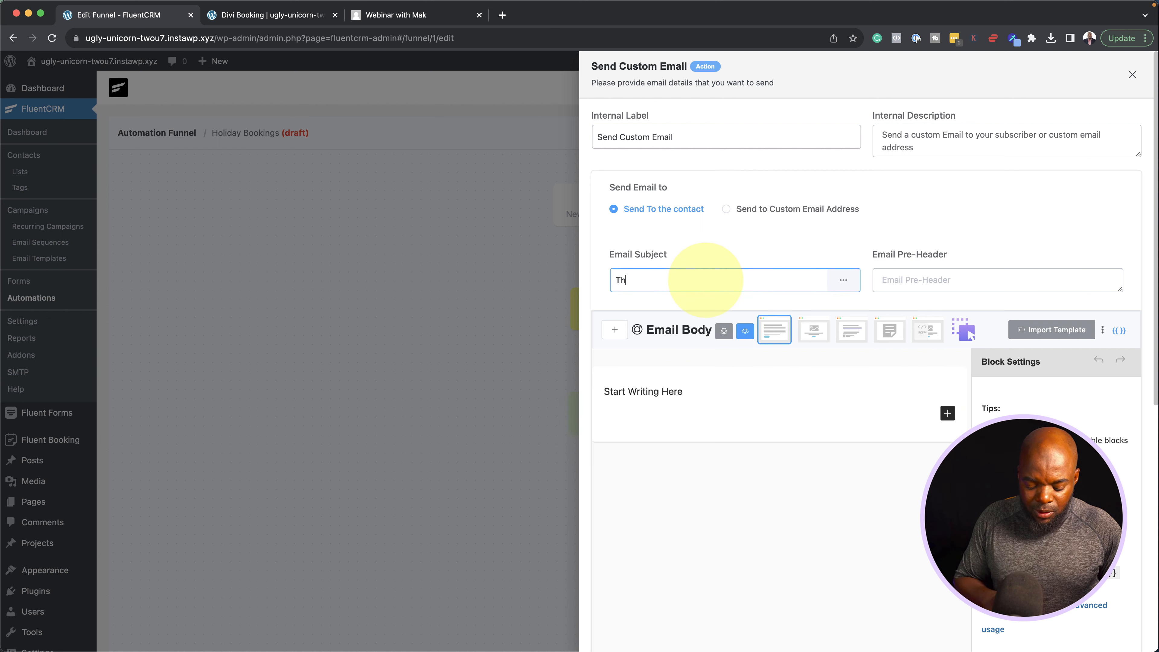
text(anks For The Booking)
Replace the 'Start Writing Here' body with pasted Lorem ipsum paragraphs and save the email step
click(730, 389)
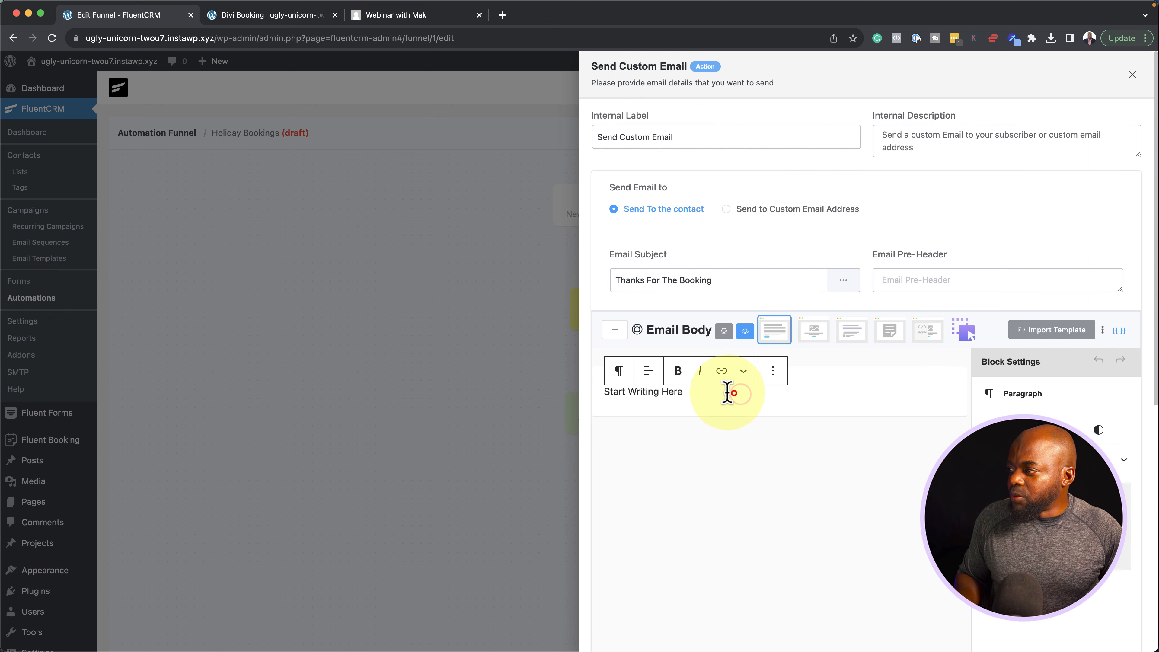
drag(728, 391, 611, 389)
text(Lorem ipsum dolor sit amet, consectetuer adipiscing elit. Donec odio. Quisque volutpat mattis eros. Nullam malesuada erat ut turpis. Suspendisse urna nibh, viverra non, semper suscipit, posuere a, pede. Donec nec justo eget felis facilisis fermentum. Aliquam porttitor mauris sit amet orci. Aenean dignissim pellentesque felis.)
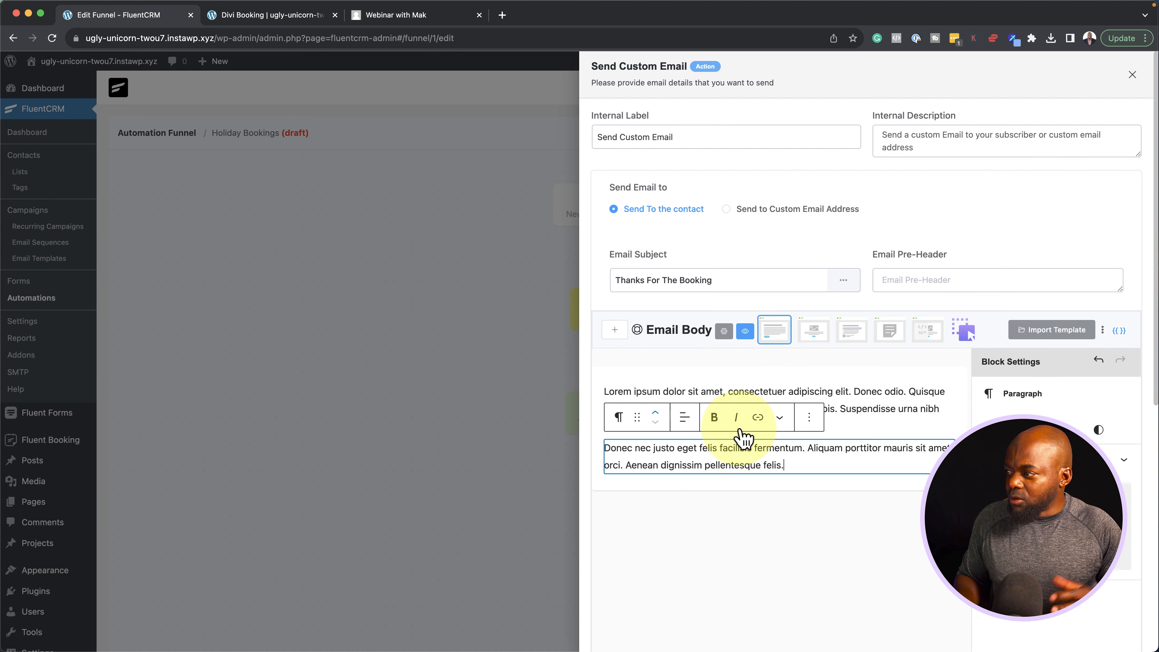
scroll(880, 414, down, 10)
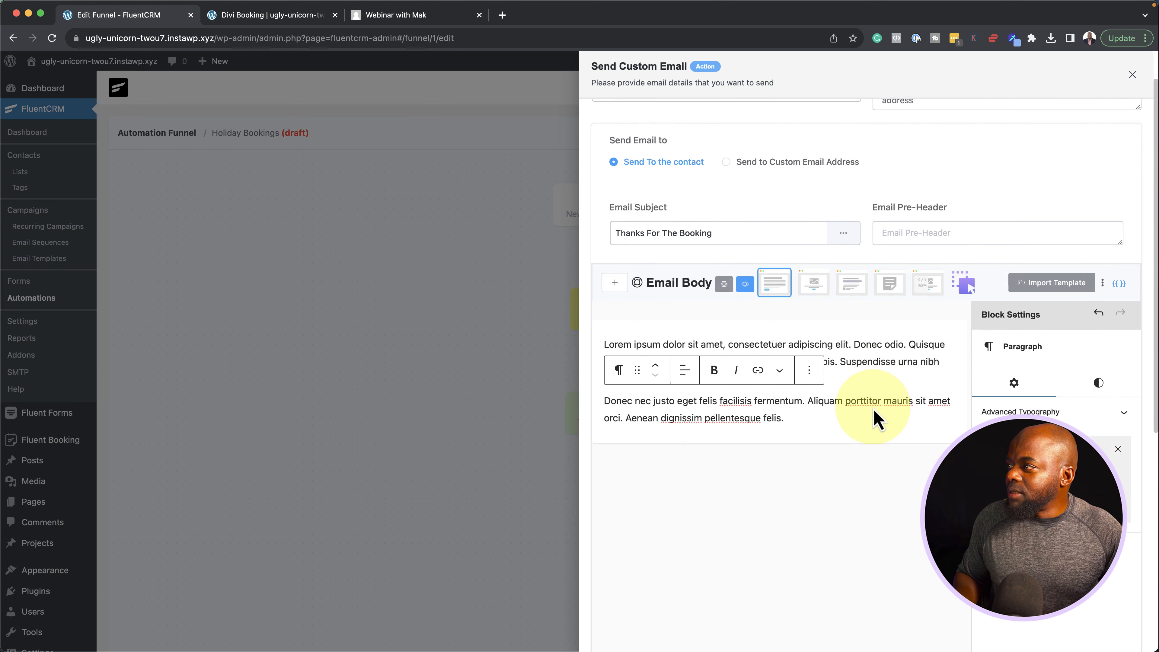
click(616, 637)
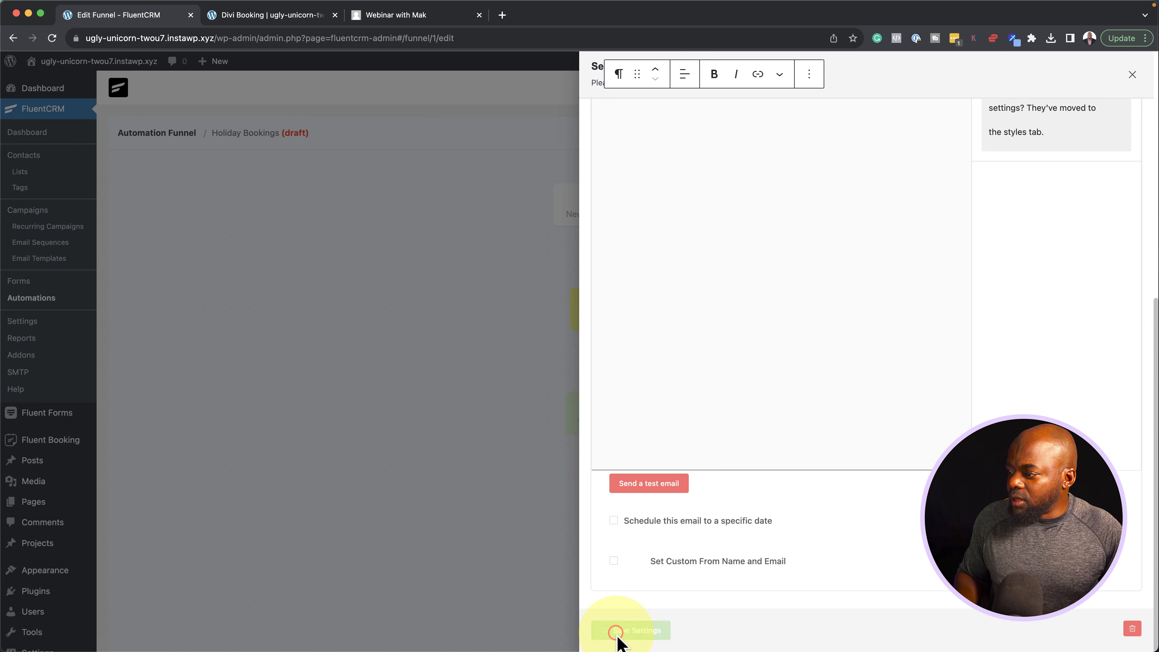
click(576, 591)
click(603, 207)
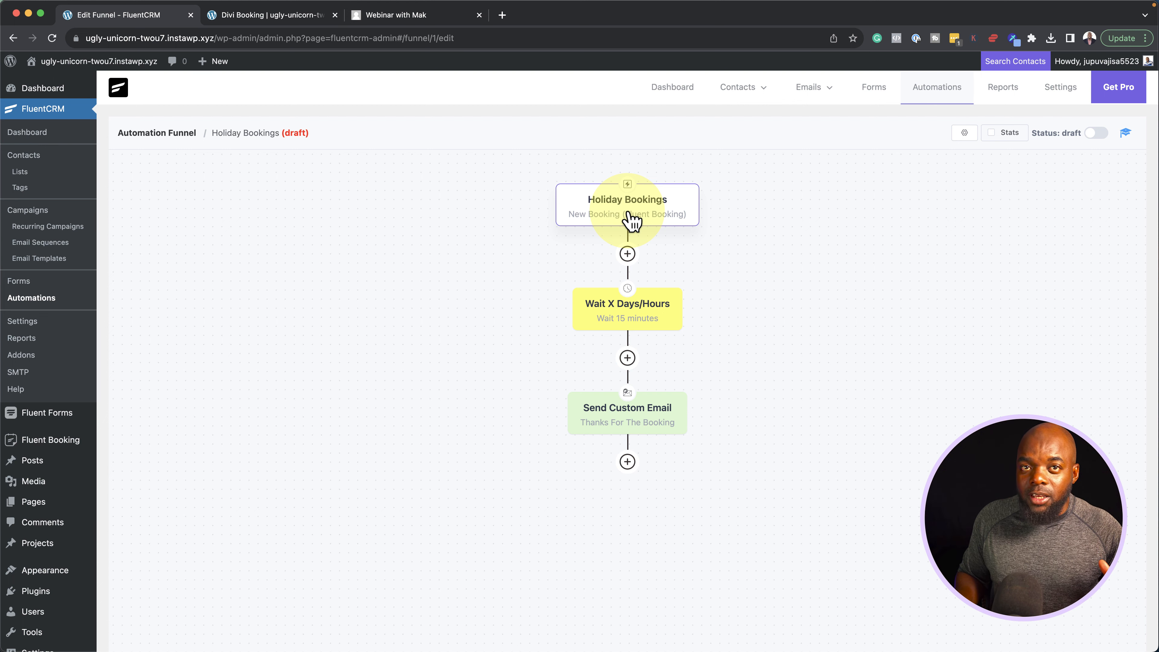
click(644, 325)
click(630, 425)
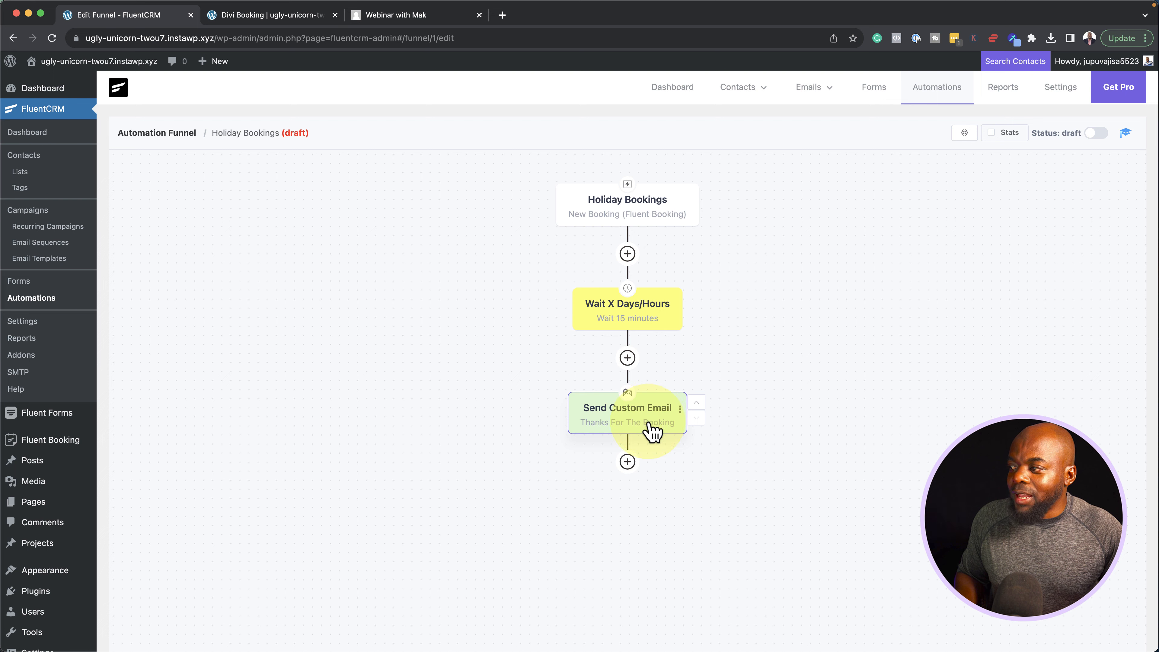
click(627, 461)
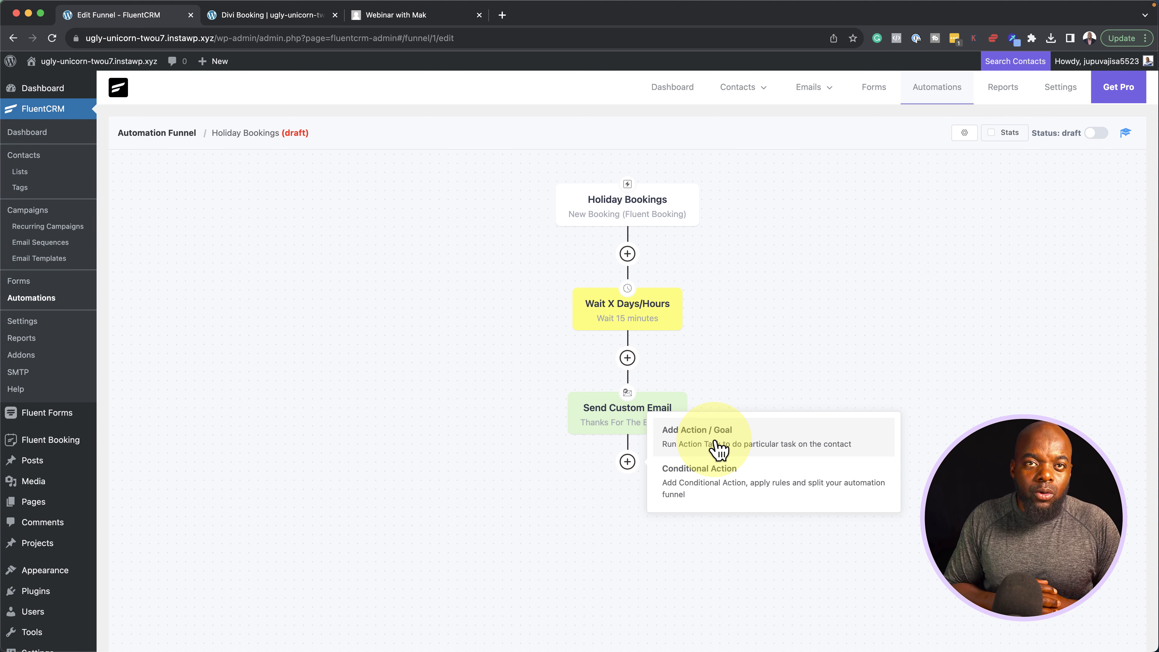
click(710, 305)
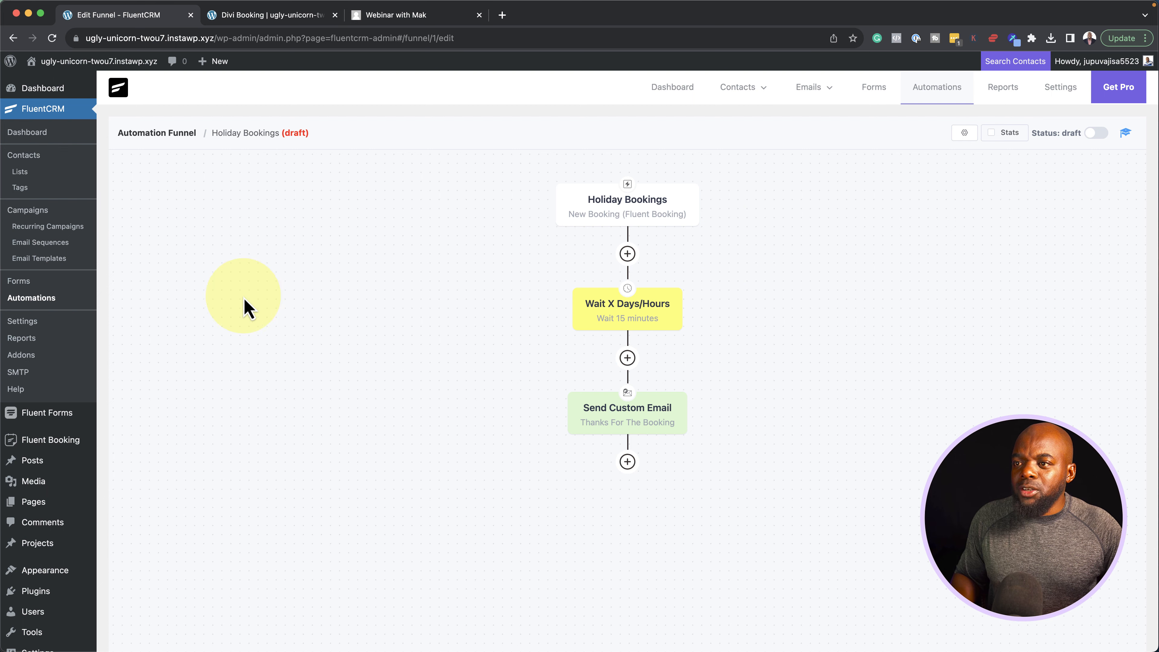
mouse_move(71, 442)
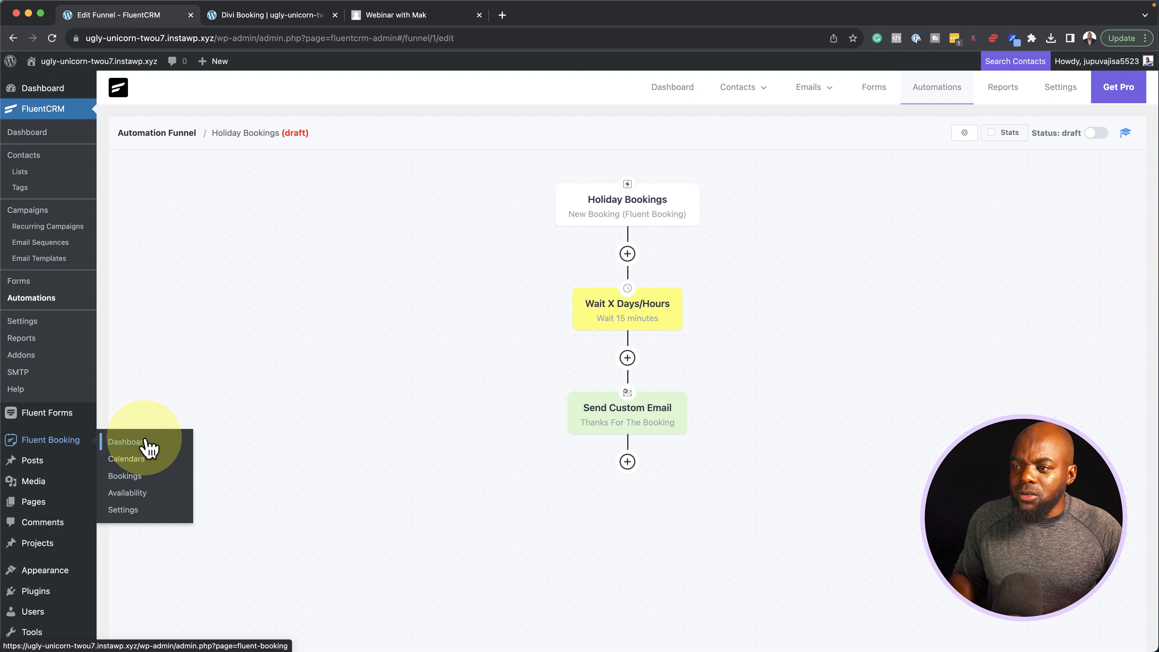
Open FluentBooking's global settings and review the Admin Email field
click(129, 509)
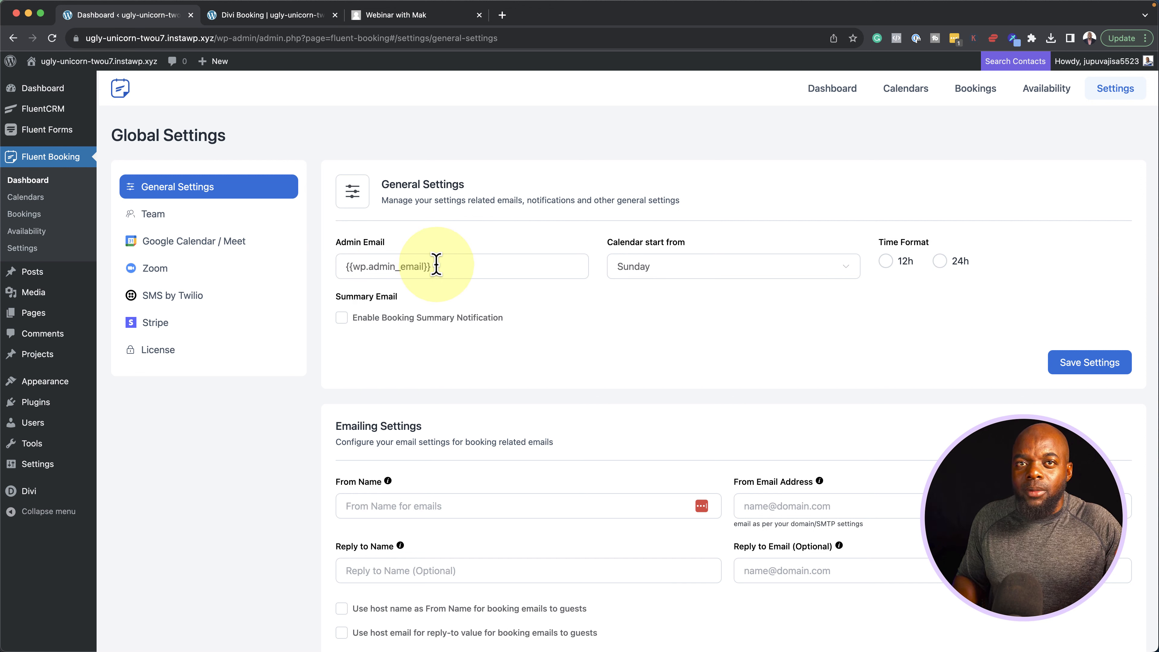
drag(474, 264, 310, 263)
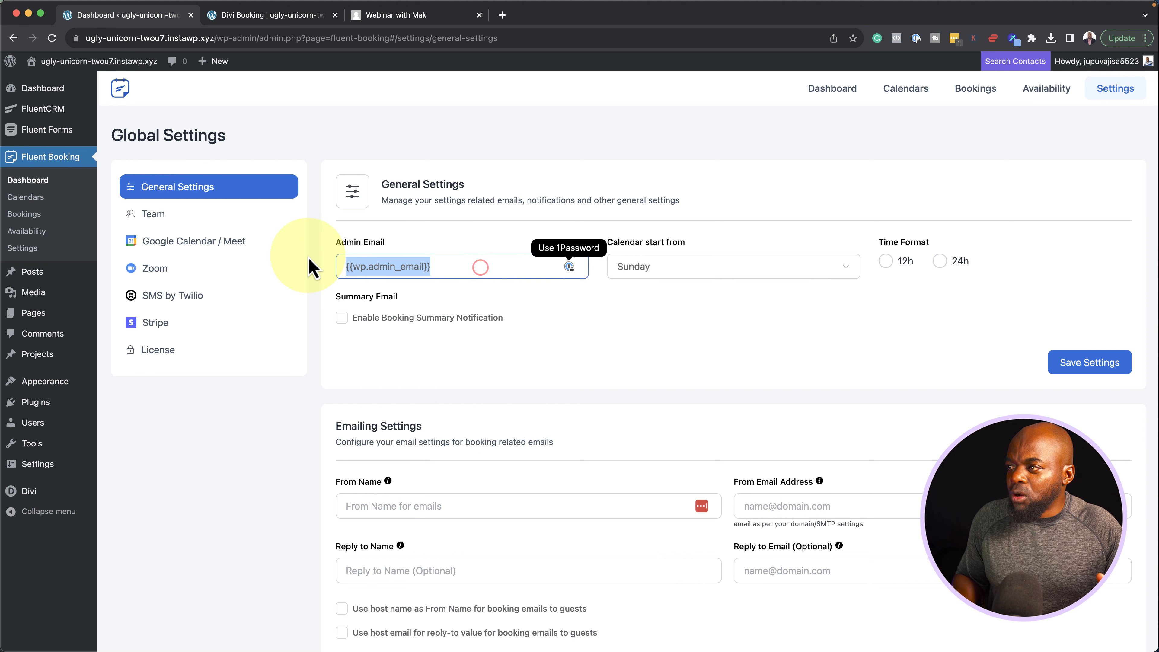
click(639, 352)
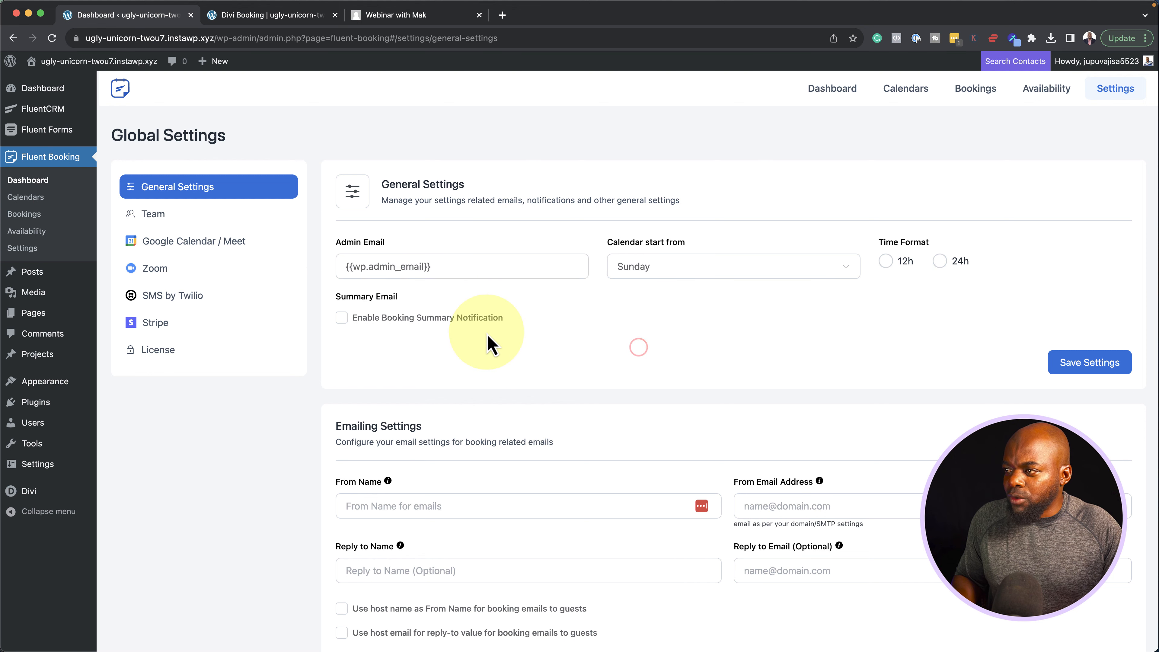
Enter the sender's name as From Name and their e-mail as From Email Address, then view Team
scroll(493, 389, down, 1)
scroll(492, 383, down, 3)
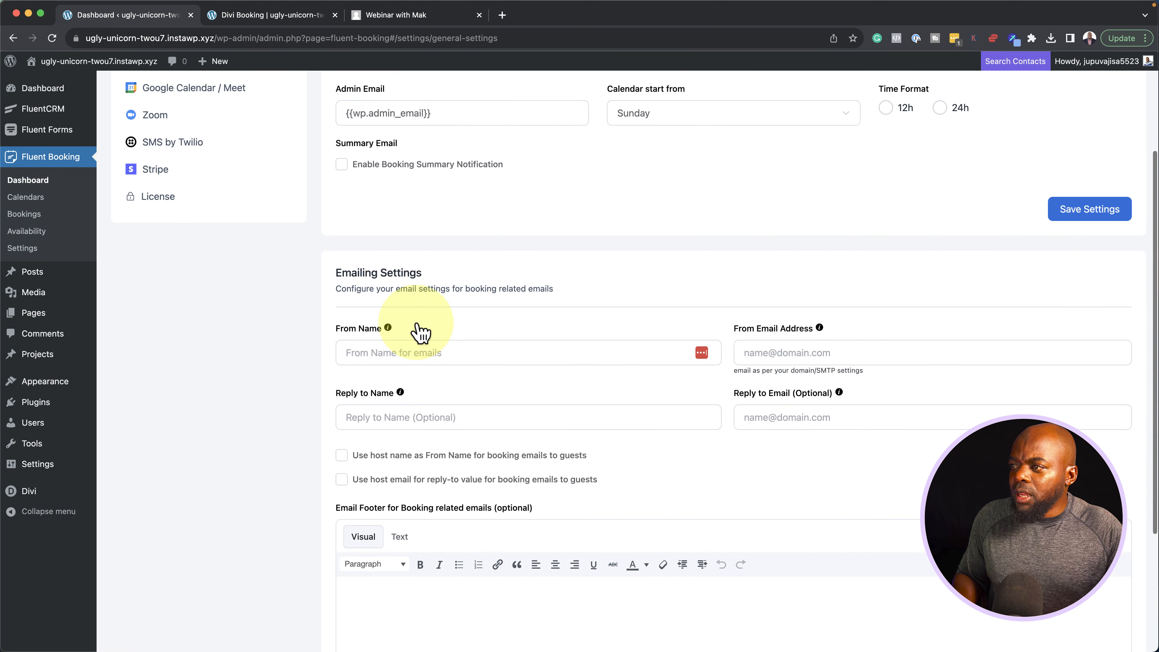
scroll(443, 353, down, 1)
click(441, 322)
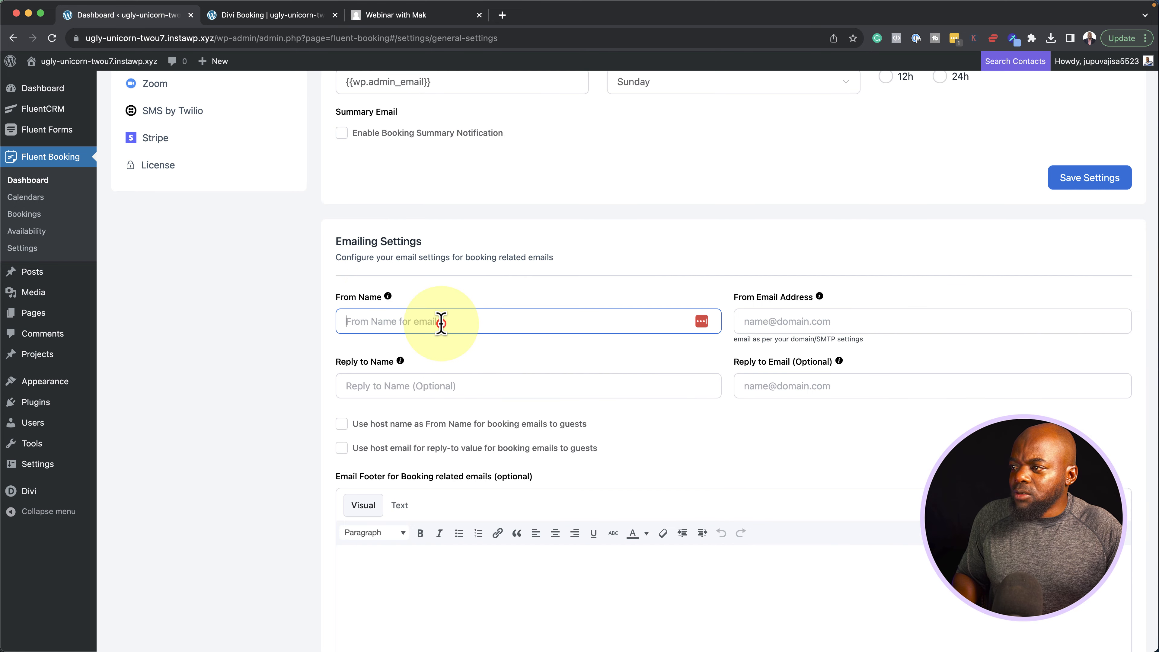
text(Mak)
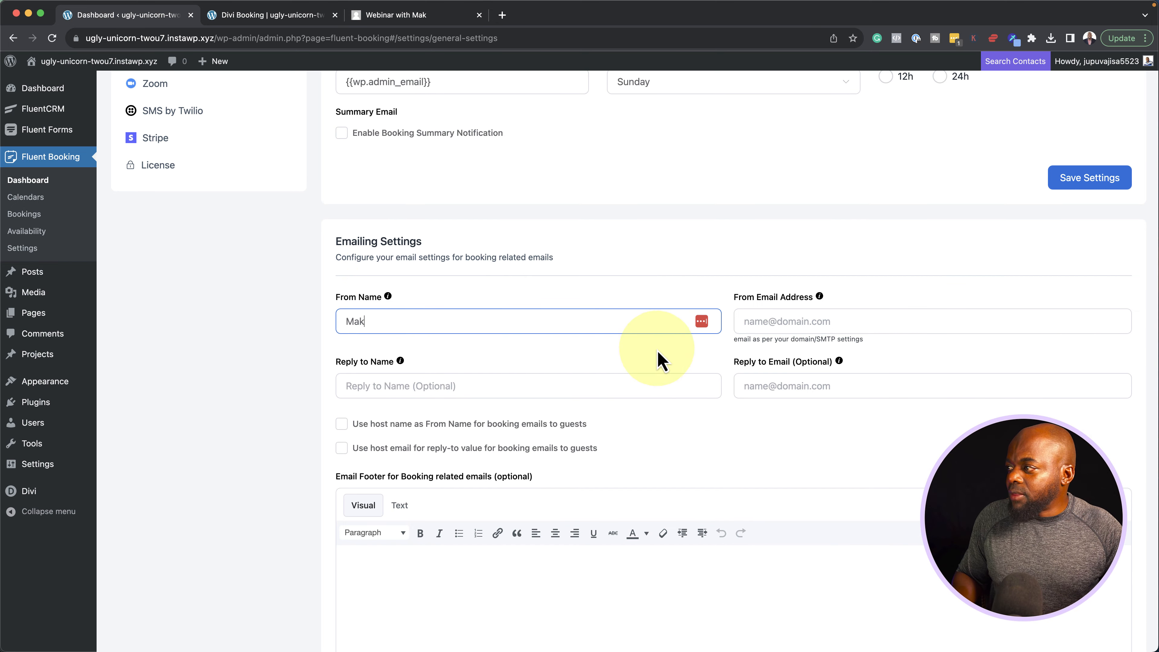
click(833, 322)
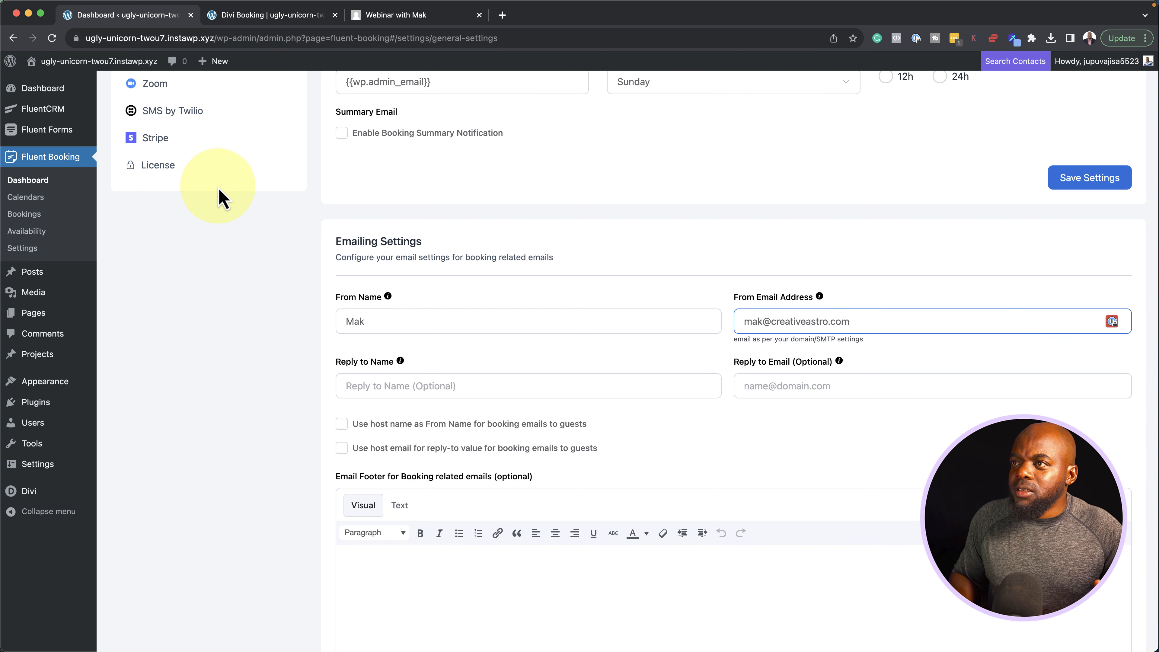
scroll(219, 191, up, 3)
click(195, 139)
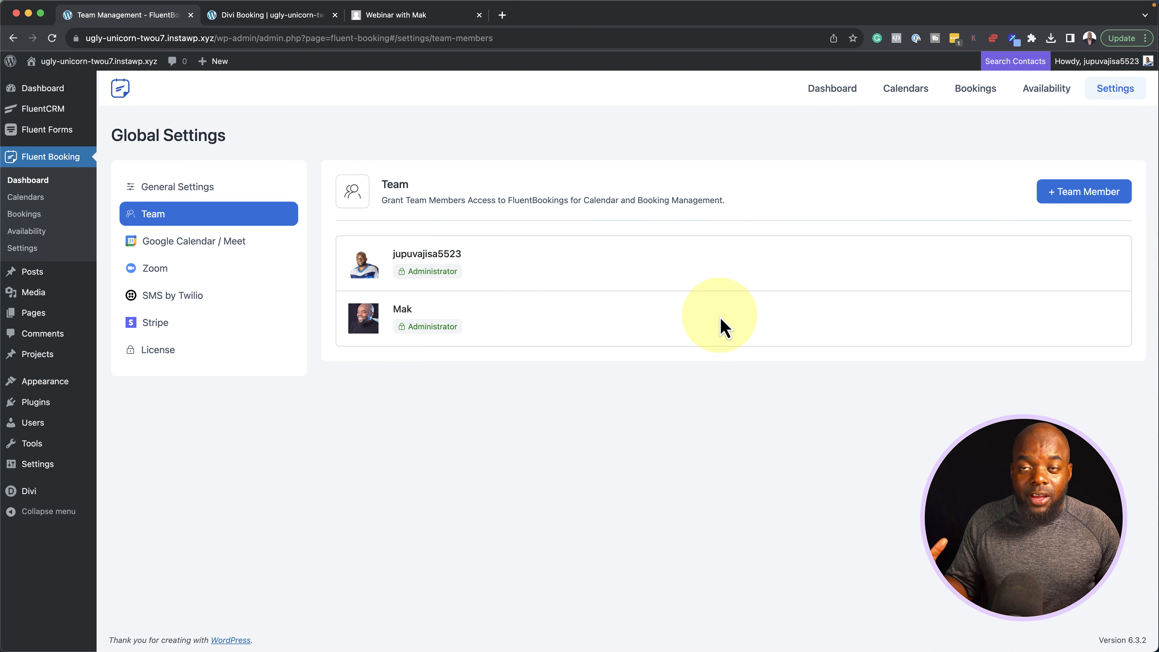
click(1083, 191)
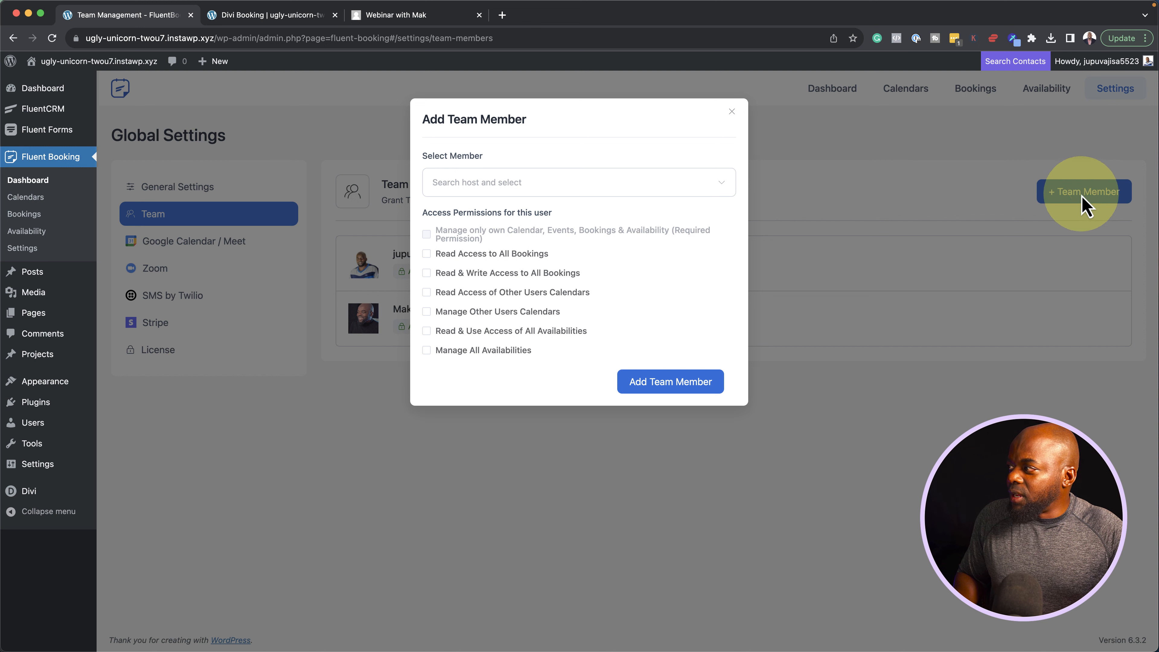
click(621, 181)
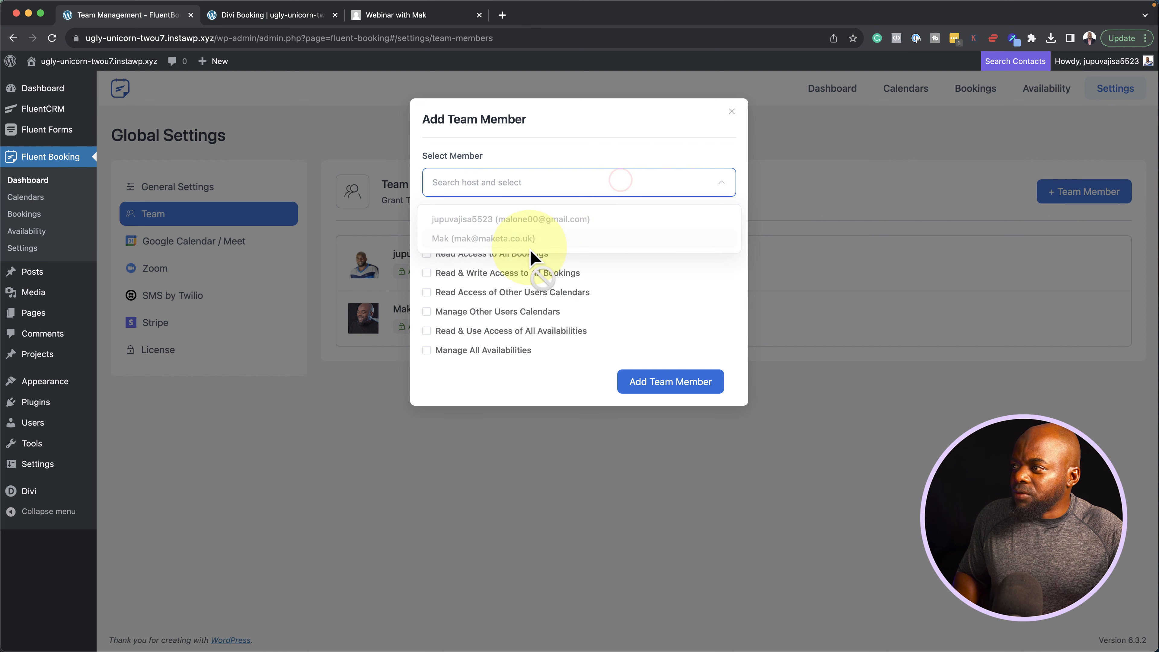
click(476, 384)
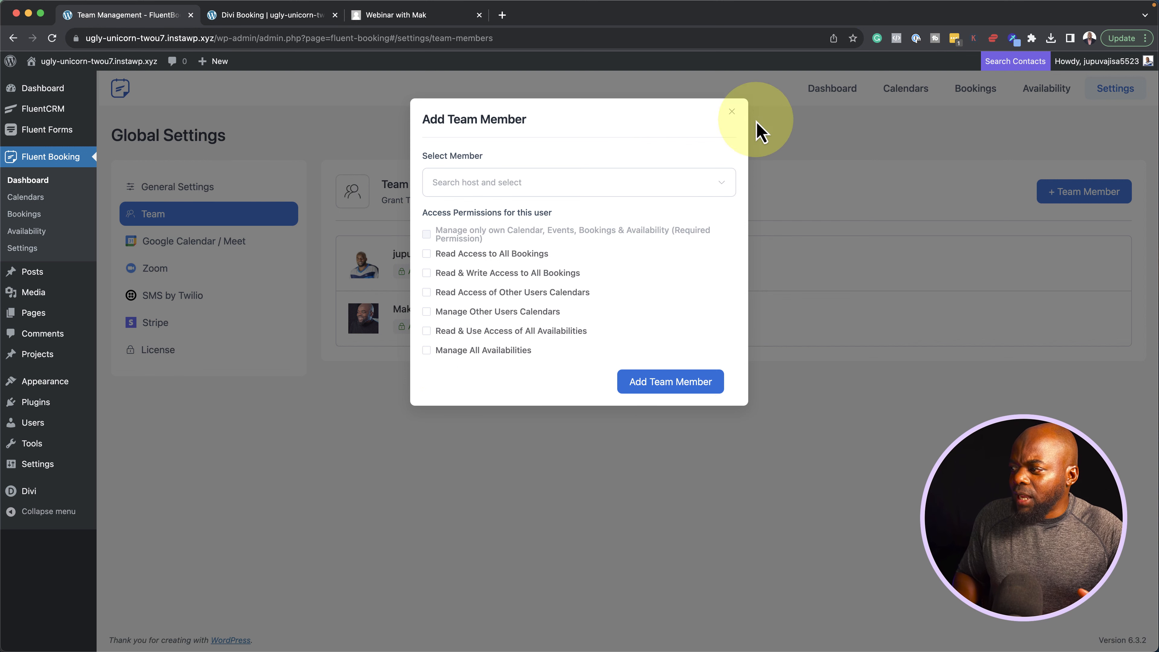
click(731, 112)
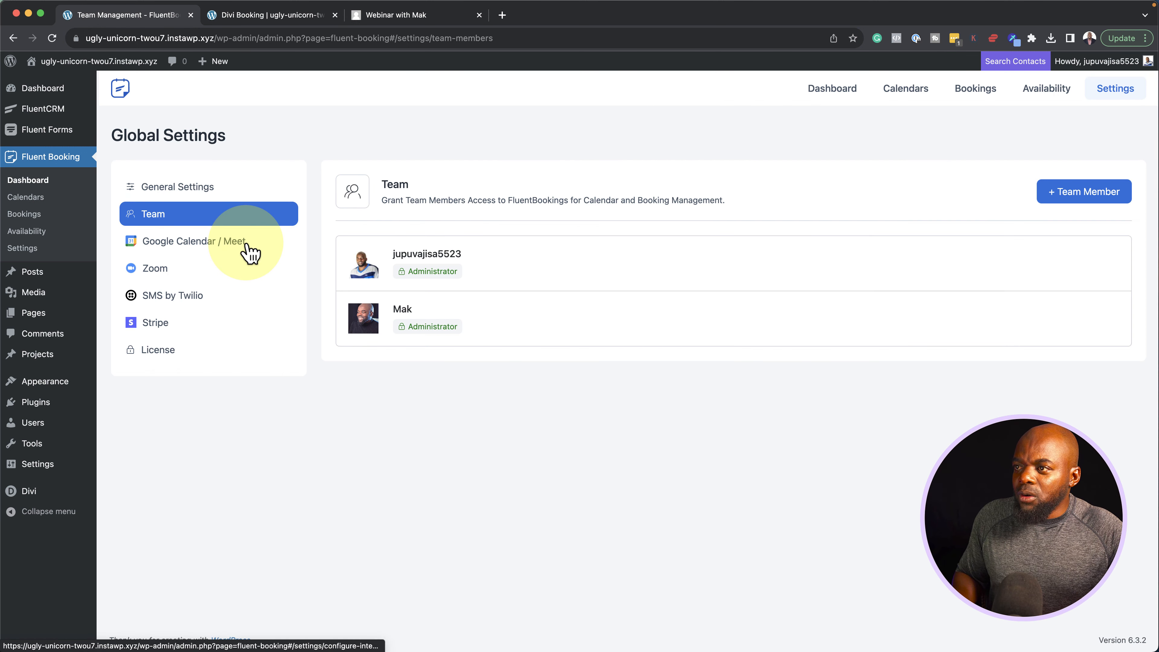
Review the Google Calendar / Meet and Zoom integrations, then tick Enable Stripe payment
click(247, 251)
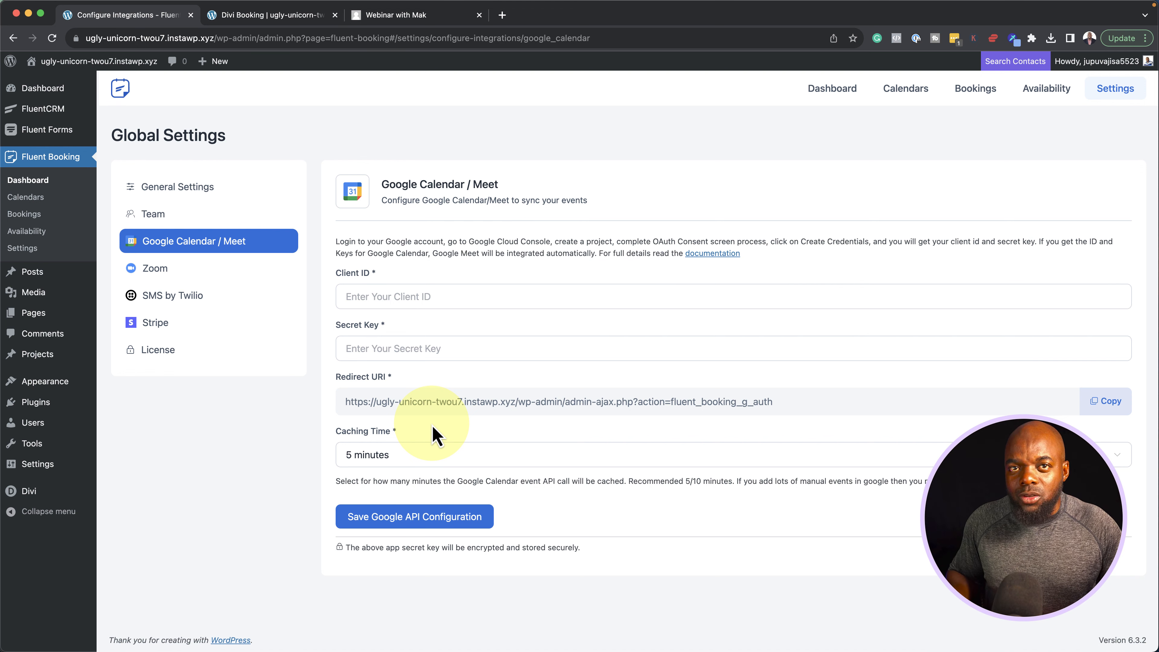
click(177, 271)
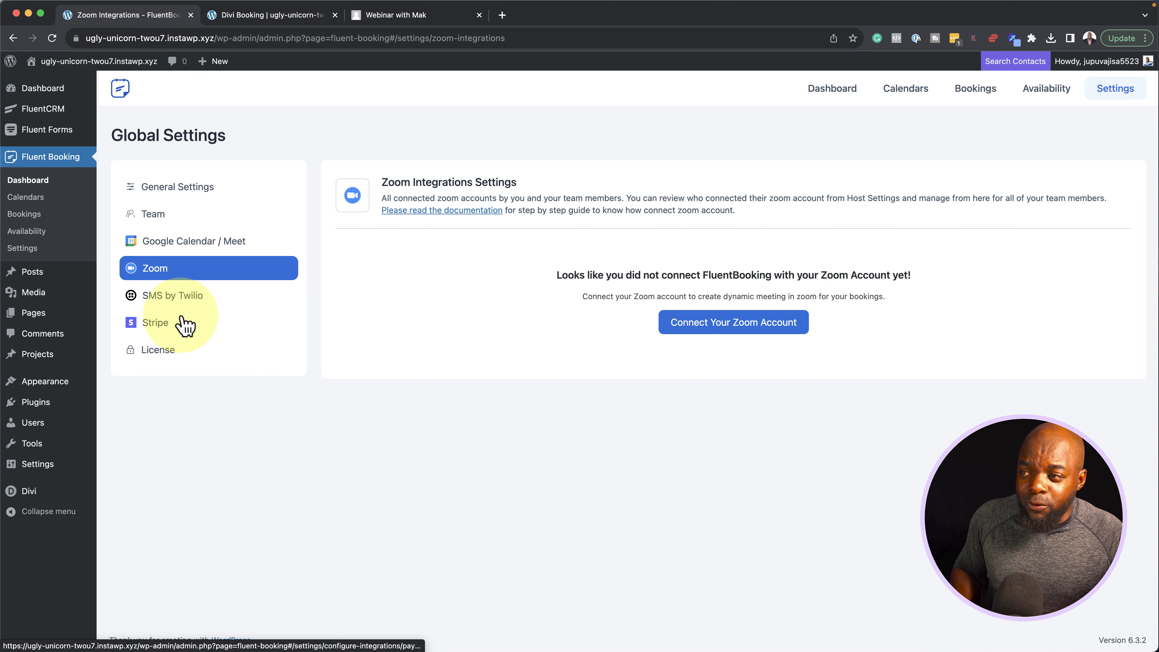
click(166, 322)
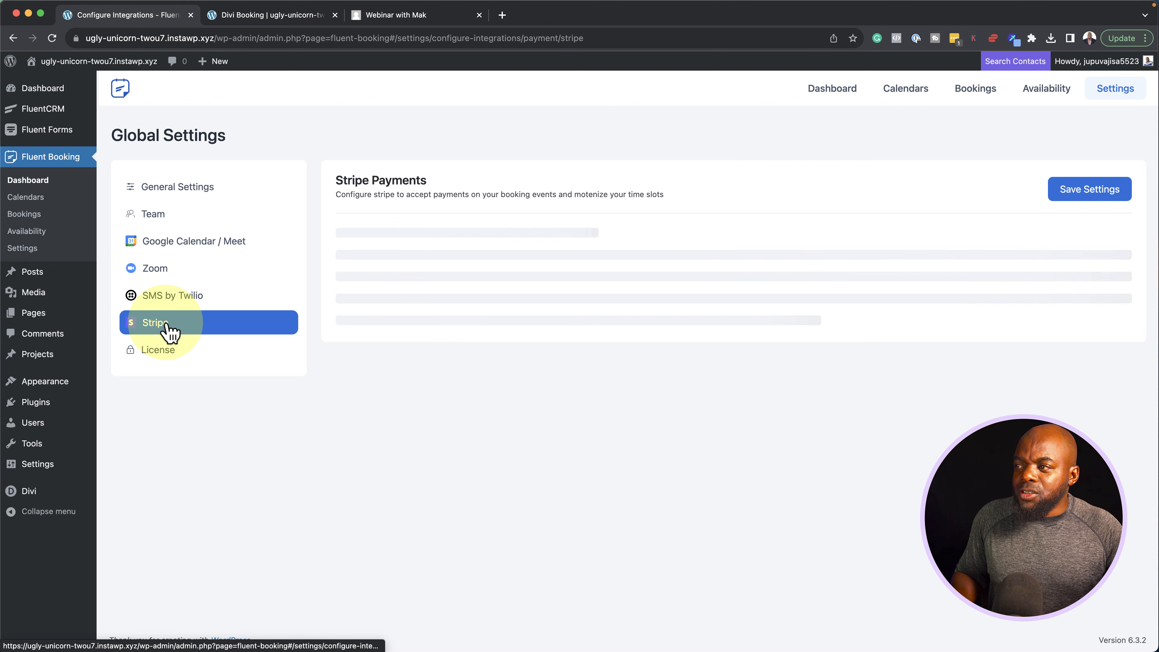
click(342, 238)
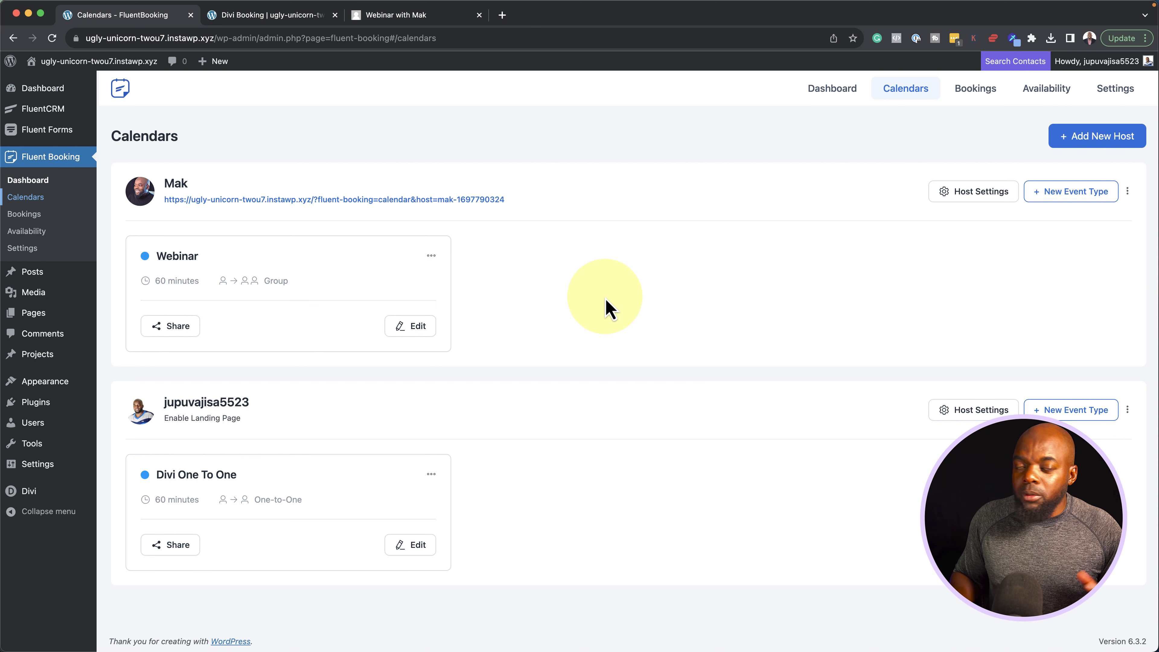
click(432, 255)
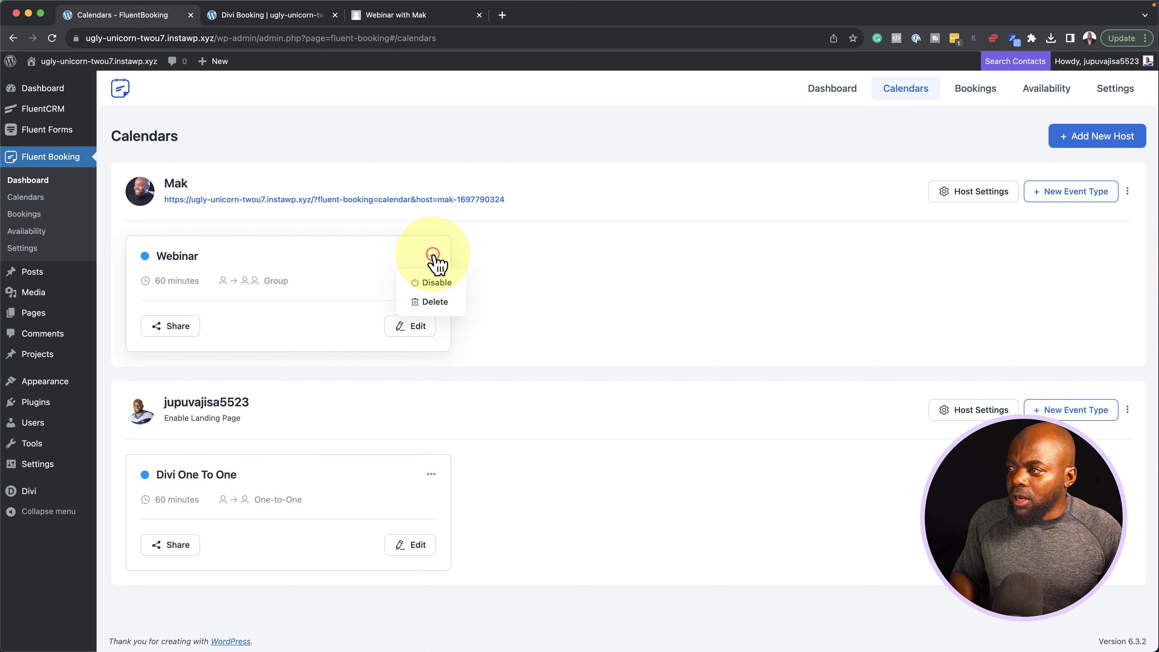
click(440, 280)
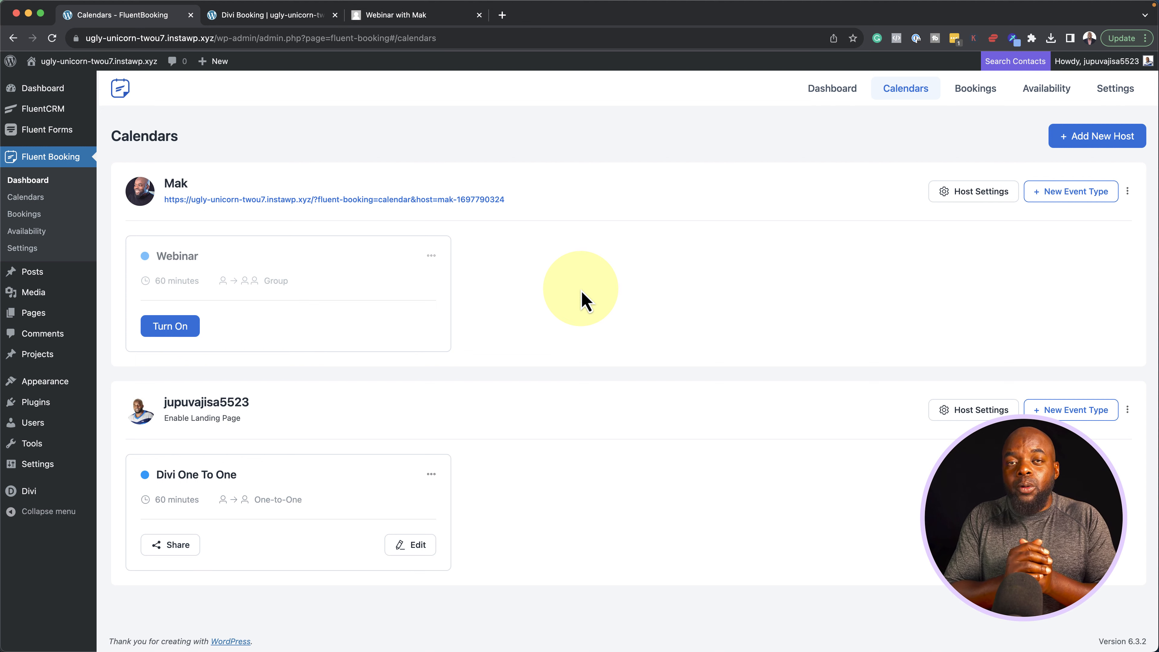
click(171, 325)
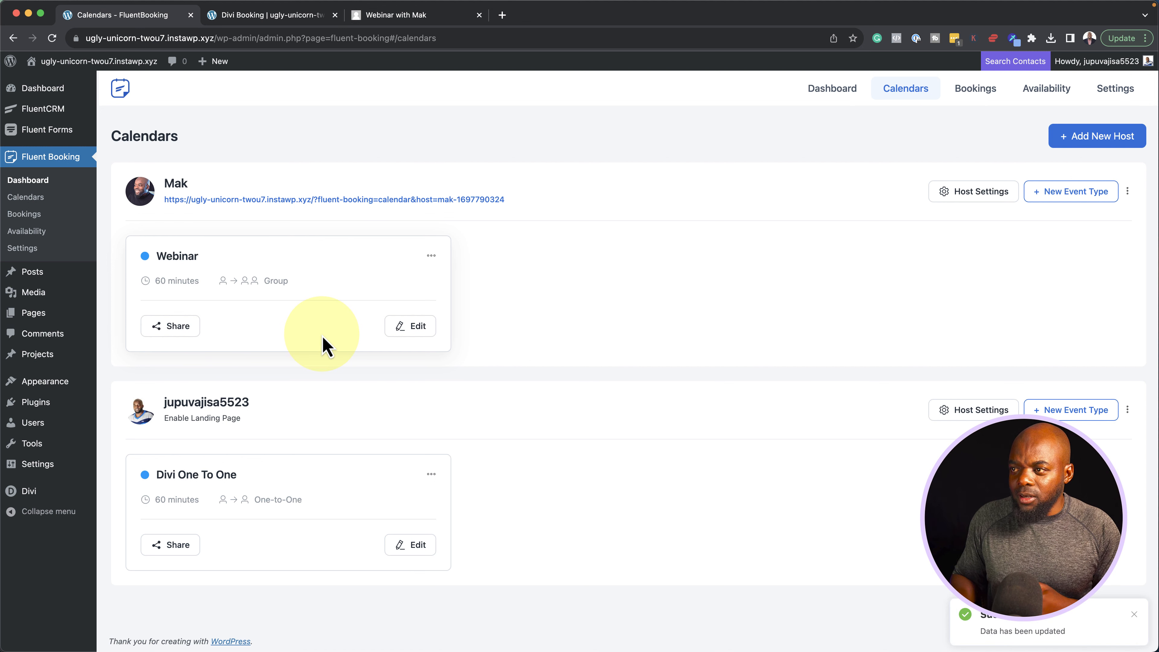